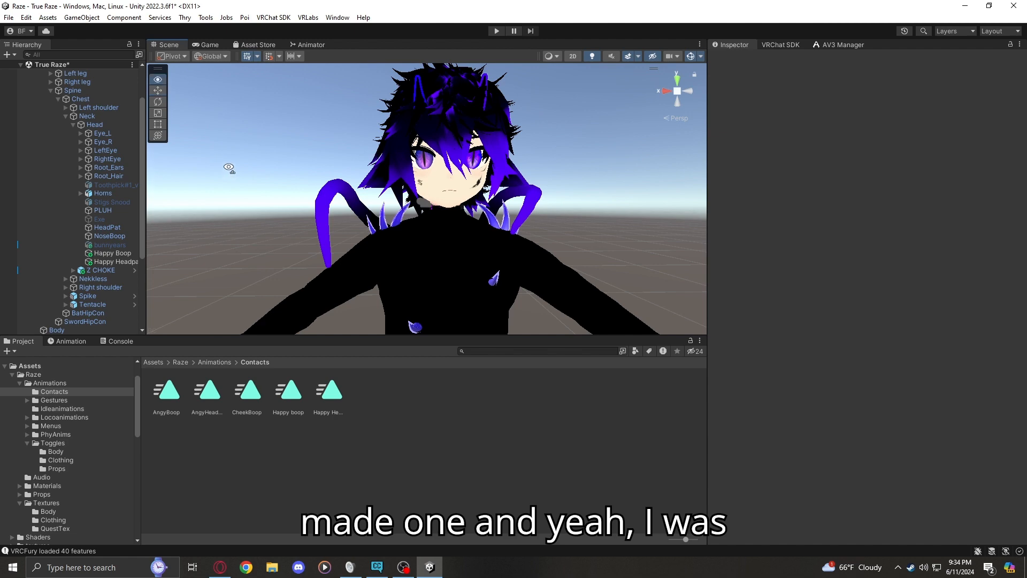
key(s)
mouse_move(228, 167)
right_down()
mouse_move(227, 186)
mouse_move(229, 156)
mouse_move(235, 191)
mouse_move(227, 188)
right_up()
key(w)
key(s)
key(w)
key(s)
key(w)
key(s)
key(w)
key(s)
key(w)
key(w)
key(w)
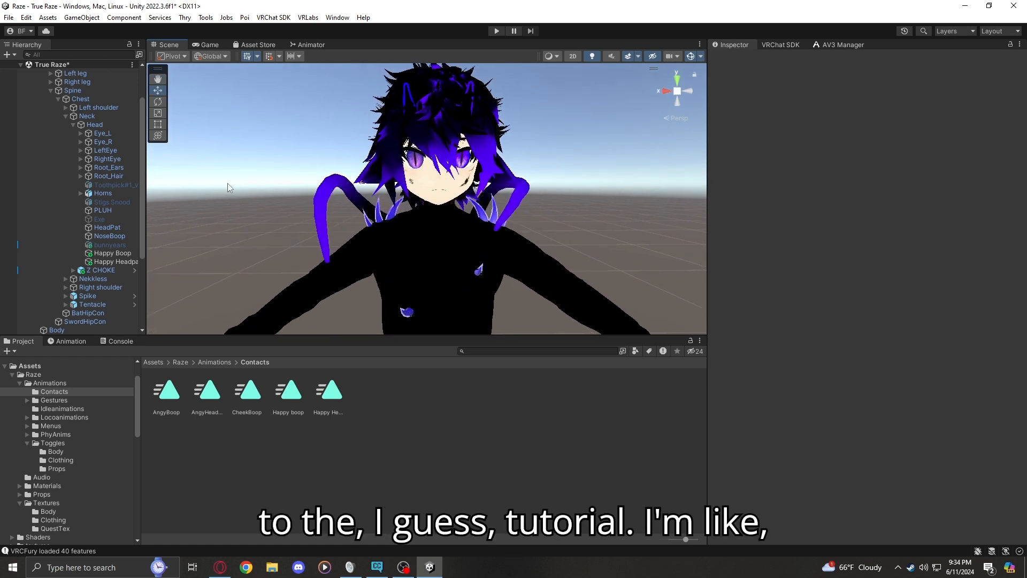
right_drag(193, 299, 261, 222)
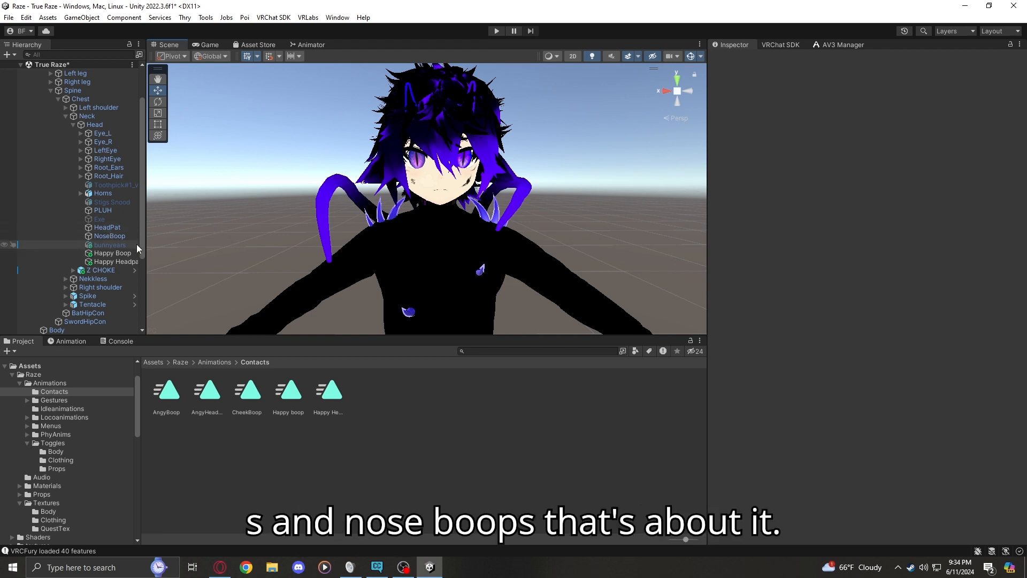
Delete the existing HeadPat object from under the Head bone
click(99, 230)
right_click(100, 230)
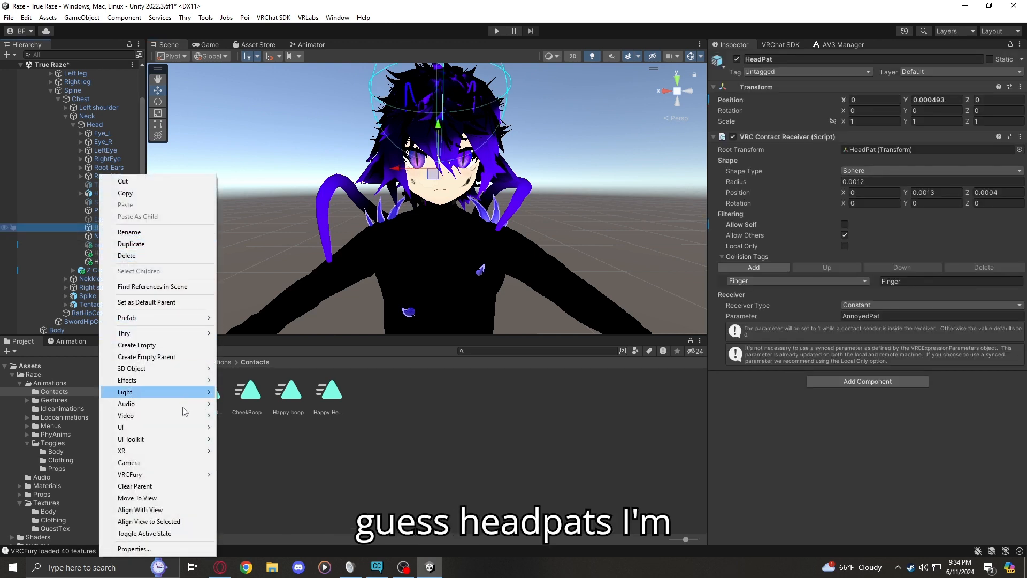
click(137, 255)
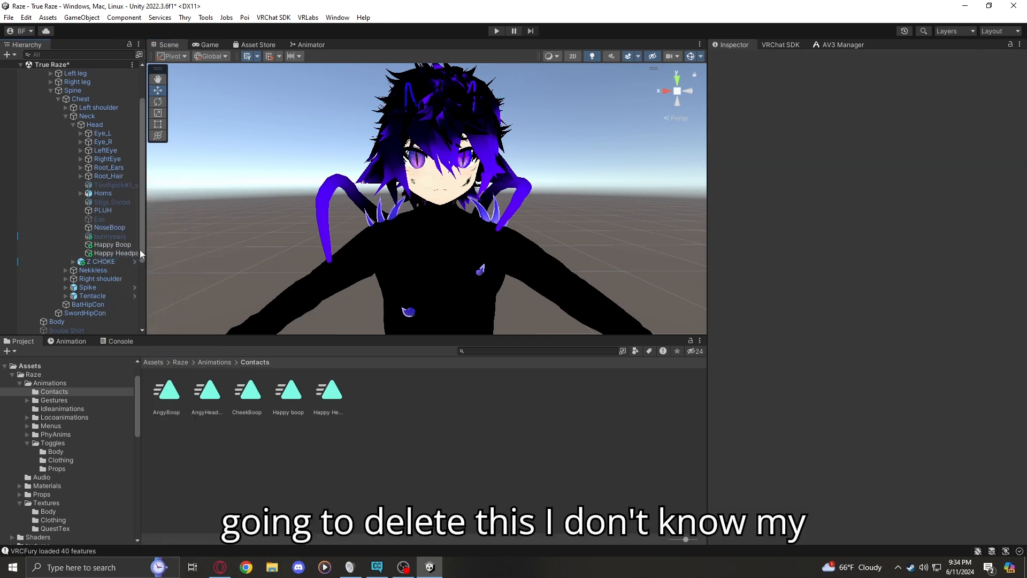
Create an empty child object under the Head bone and name it AngyPat
click(97, 125)
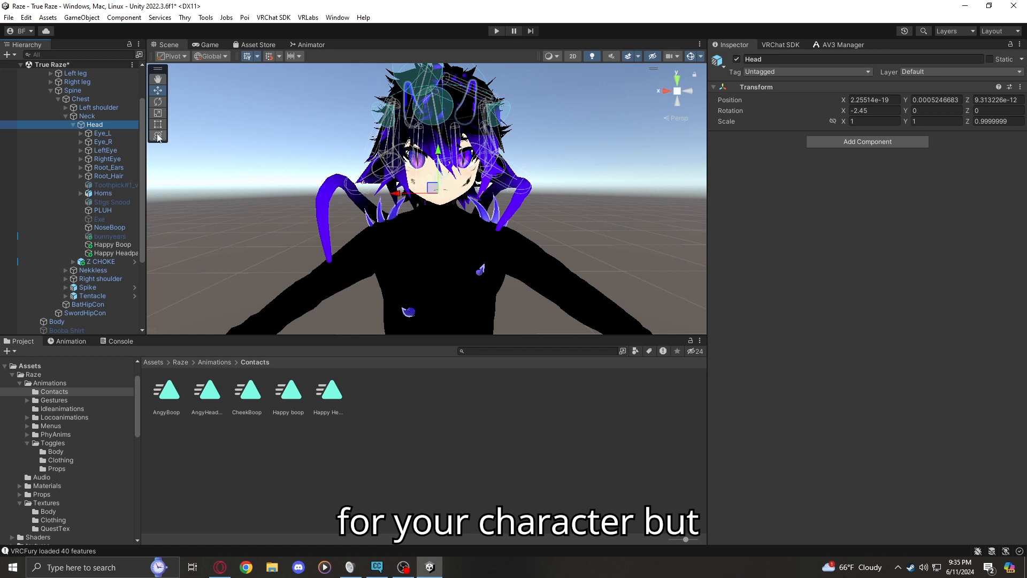
right_click(91, 126)
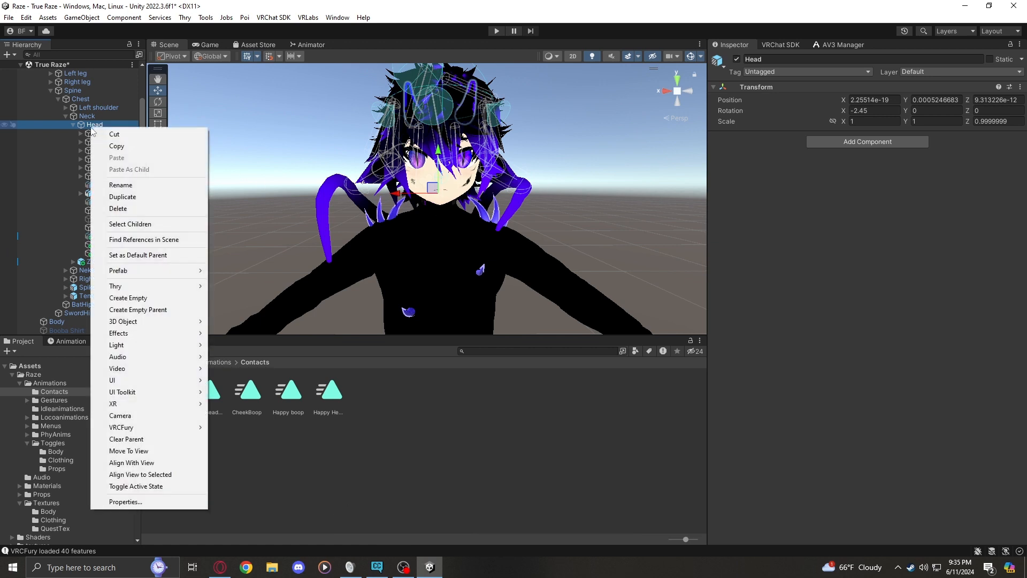
click(160, 298)
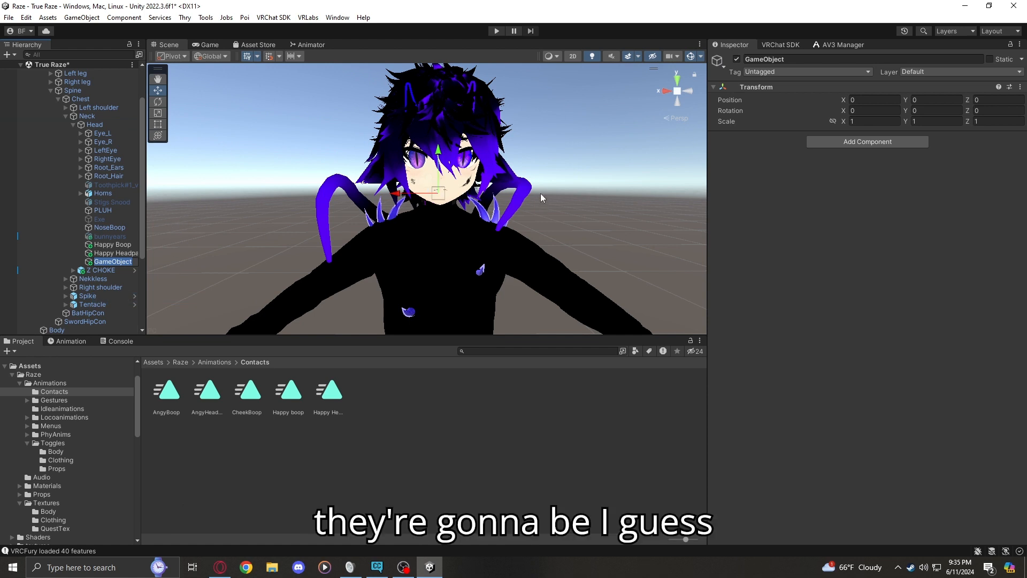
key(F2)
text(a)
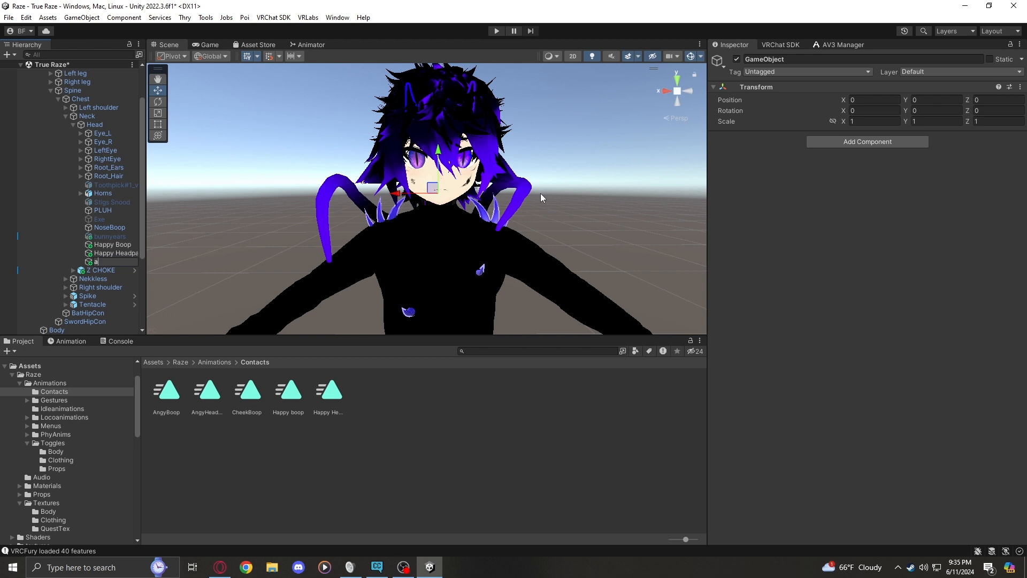
text(ngy)
key(BackSpace)
key(BackSpace)
key(BackSpace)
key(BackSpace)
text(Angy)
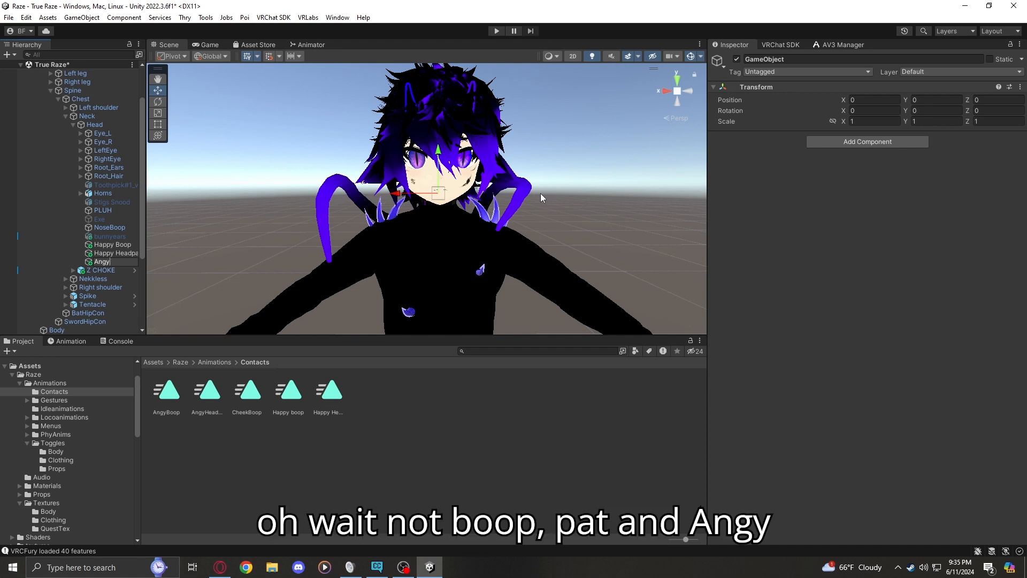
text(Pat)
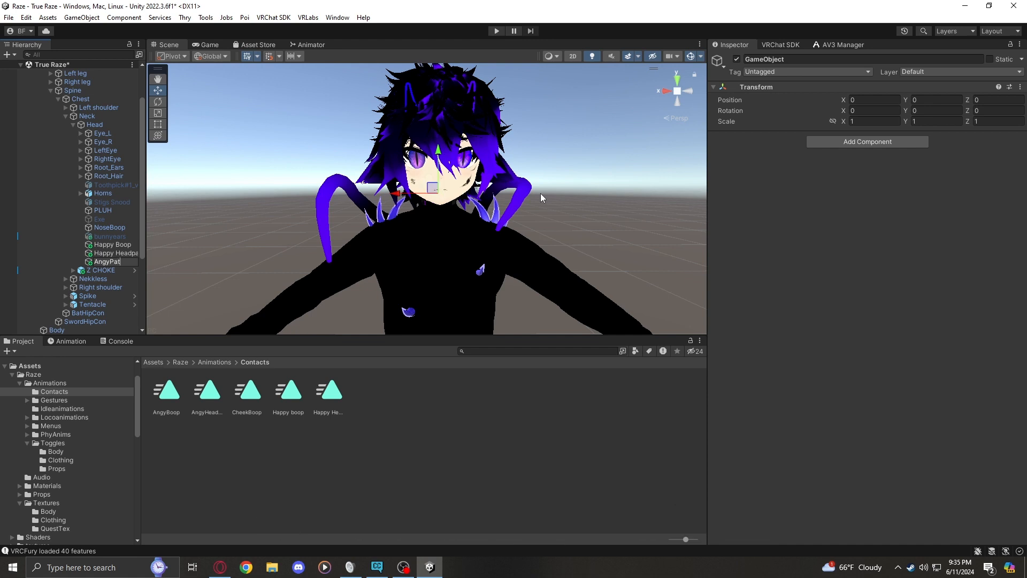
key(Return)
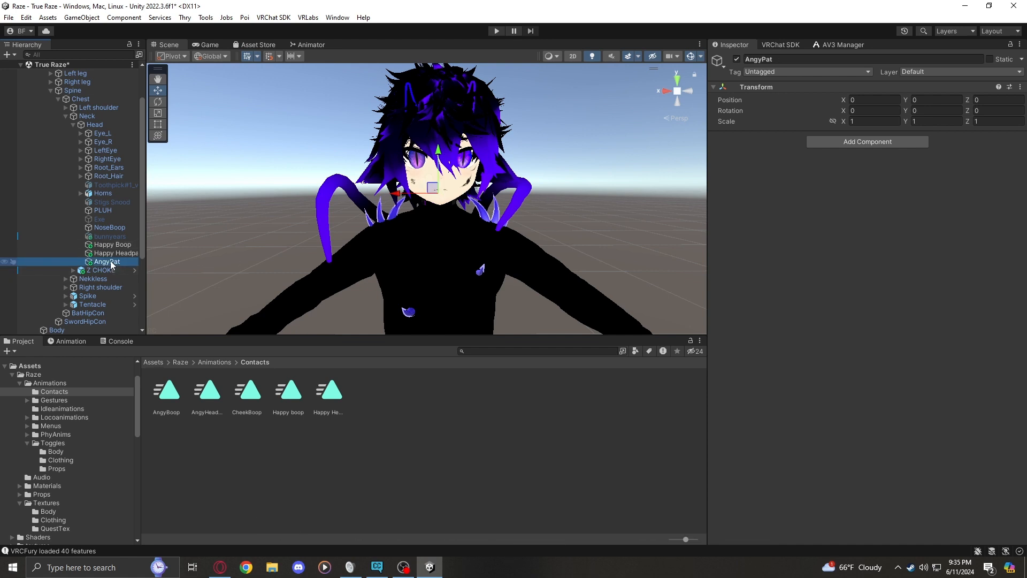
Add a VRC Contact Receiver component to AngyPat and assign AngyPat as its root transform
click(854, 142)
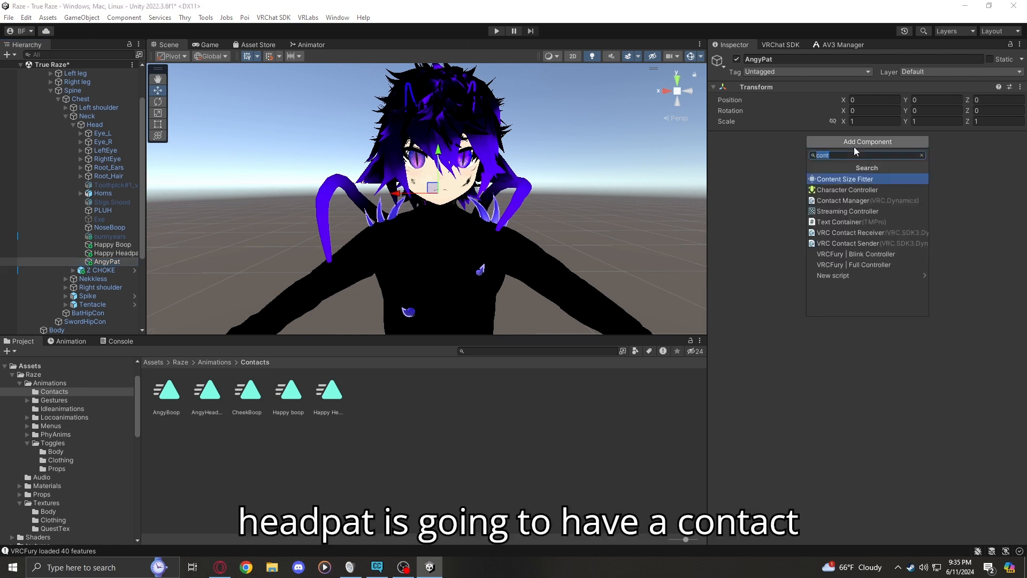
click(847, 233)
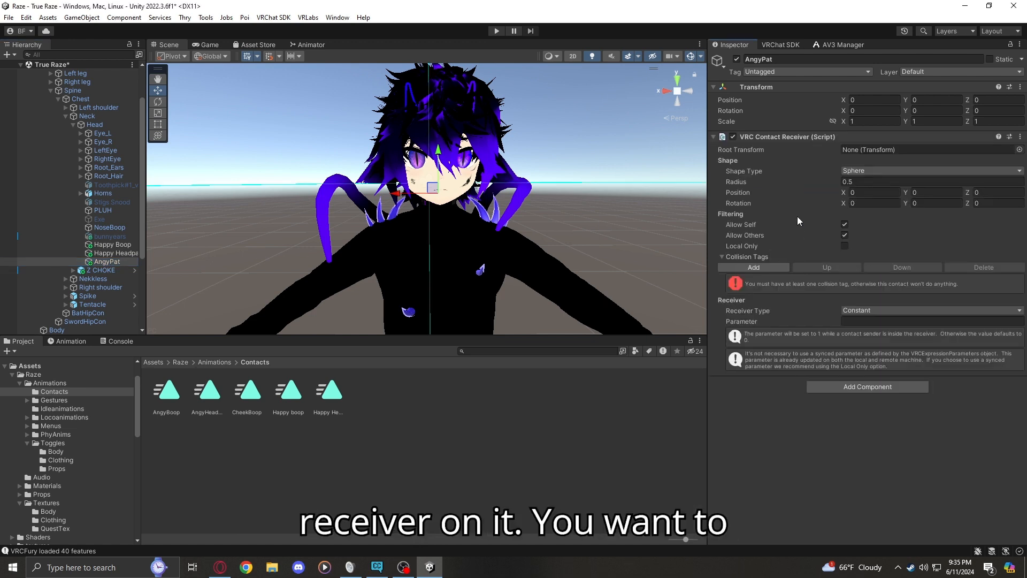
drag(113, 264, 880, 152)
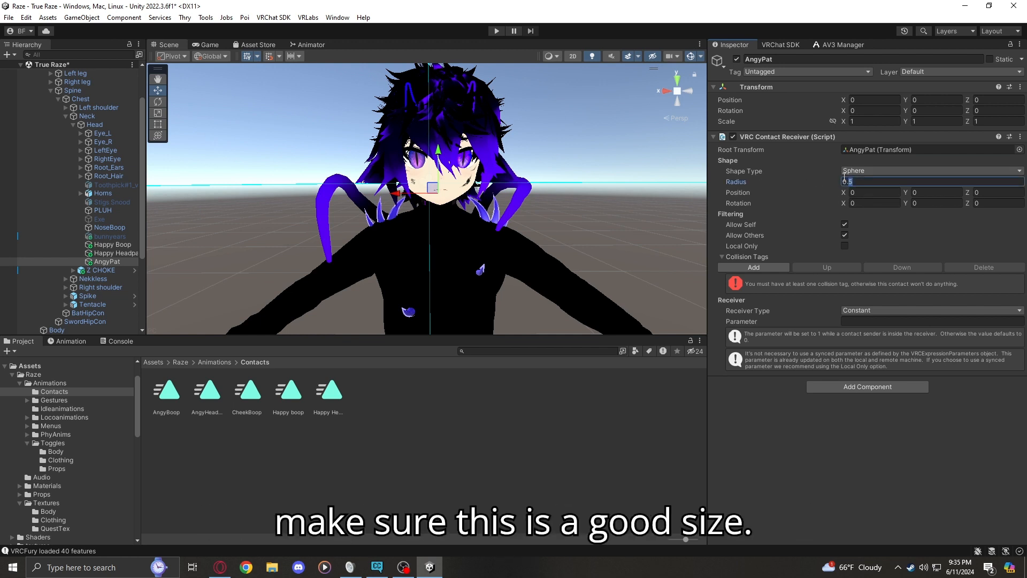
Set the AngyPat contact receiver's sphere radius to 0.001
text(0.00)
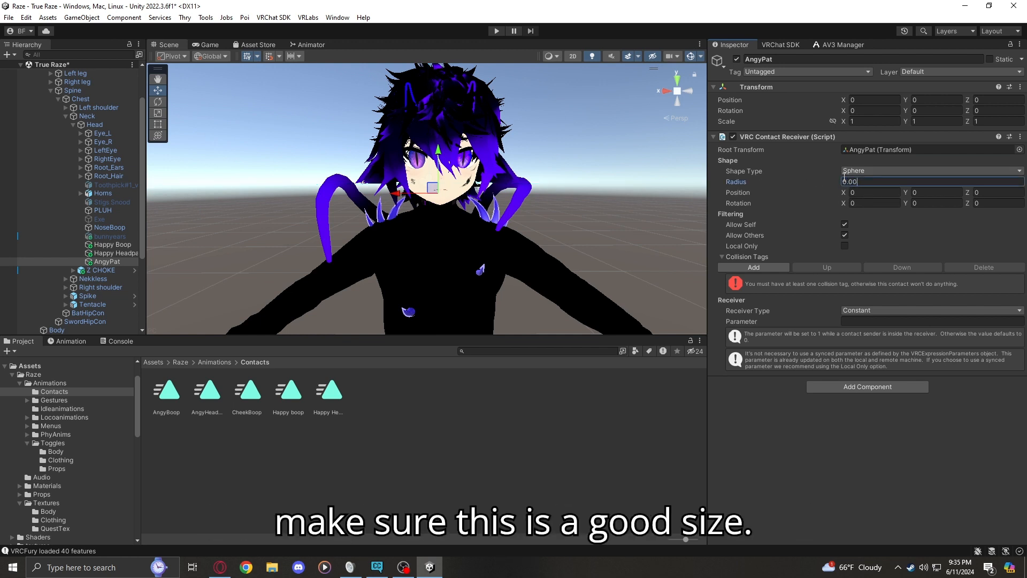
text(1)
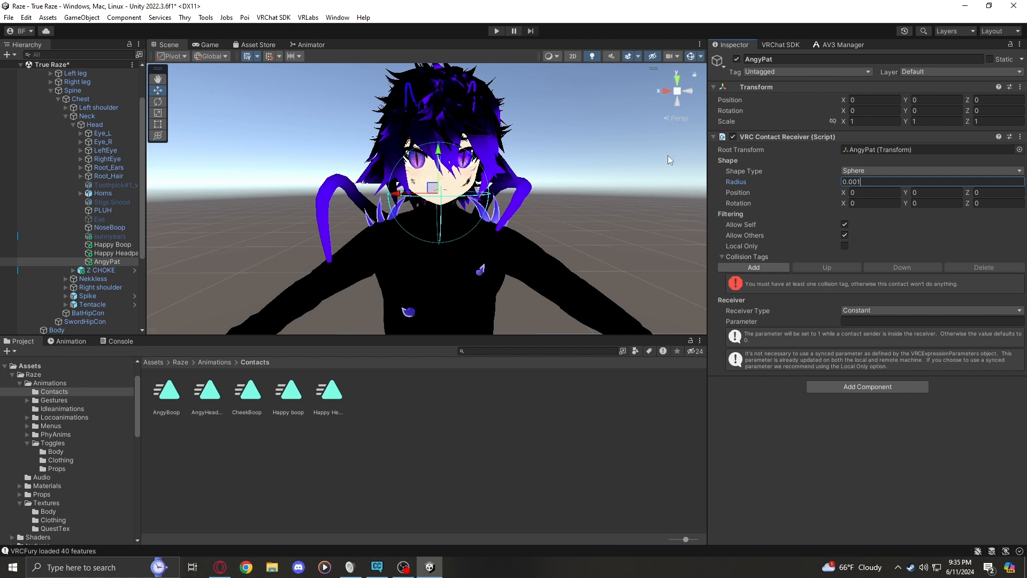
Move AngyPat to the top of the head, at about Y 0.0015 and Z 0.00035, and check its clearance from the Happy Boop contact
drag(444, 148, 467, 124)
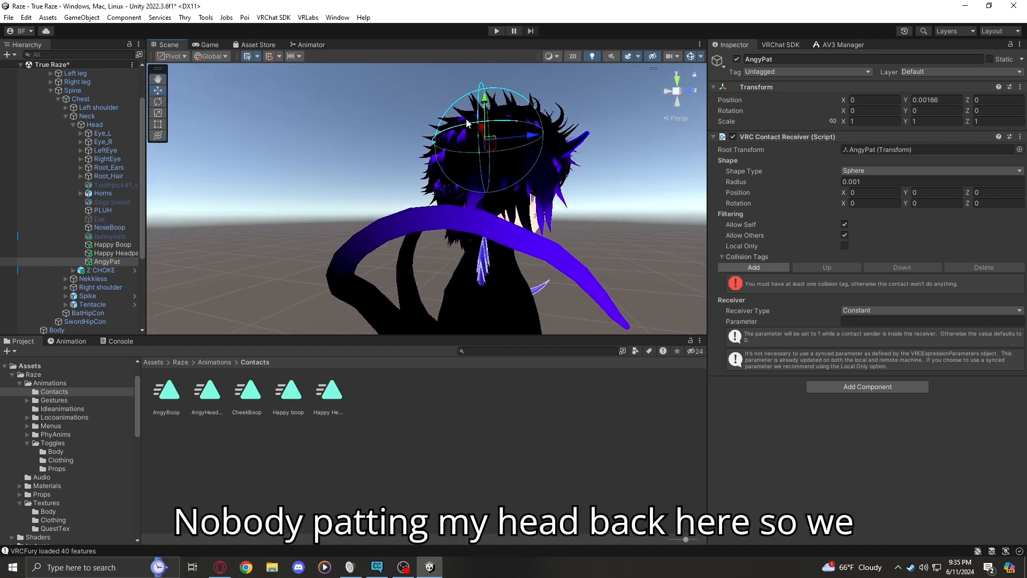
drag(535, 137, 436, 116)
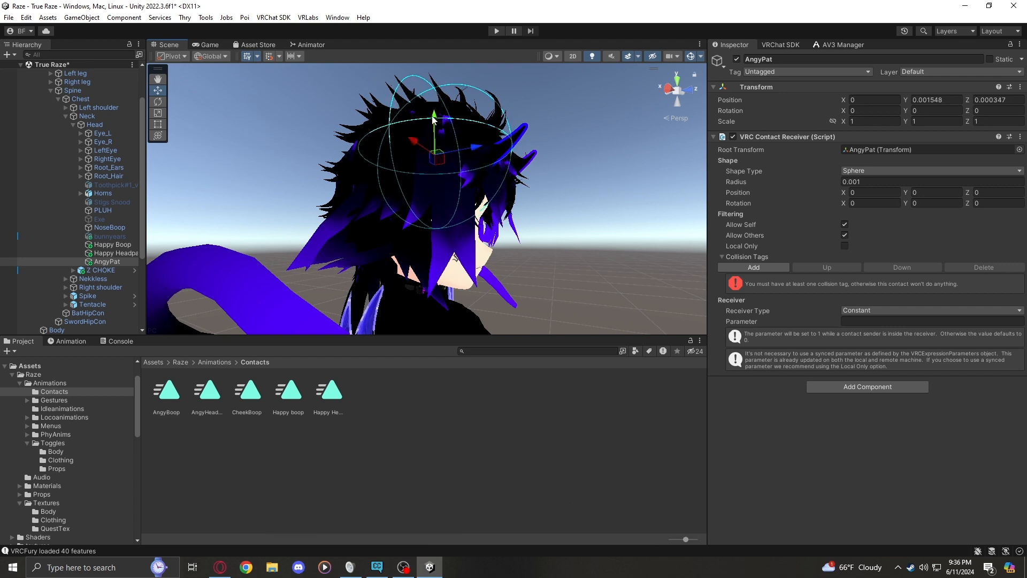
key(d)
right_drag(470, 116, 316, 172)
key(s)
key(w)
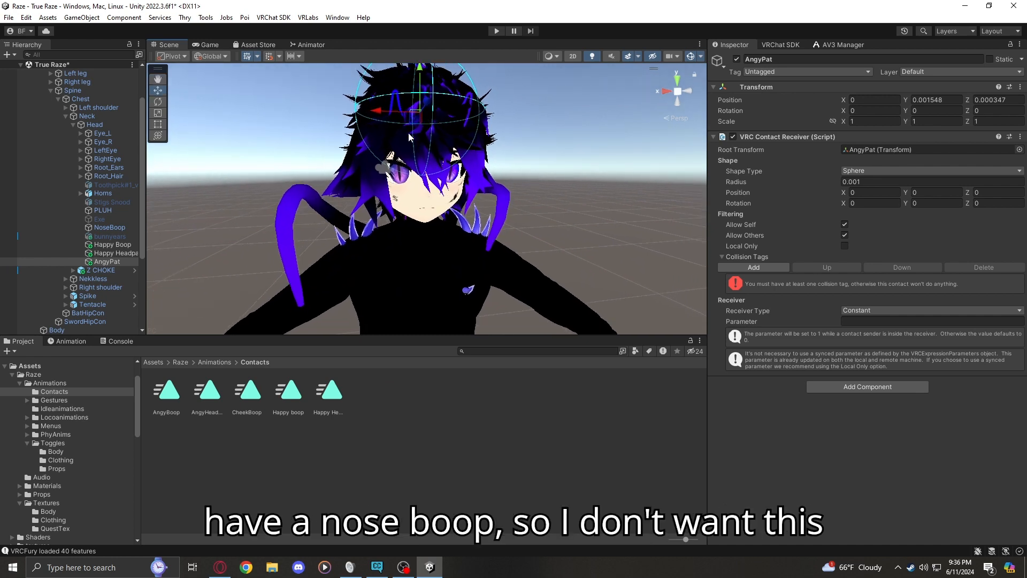
right_drag(423, 196, 437, 190)
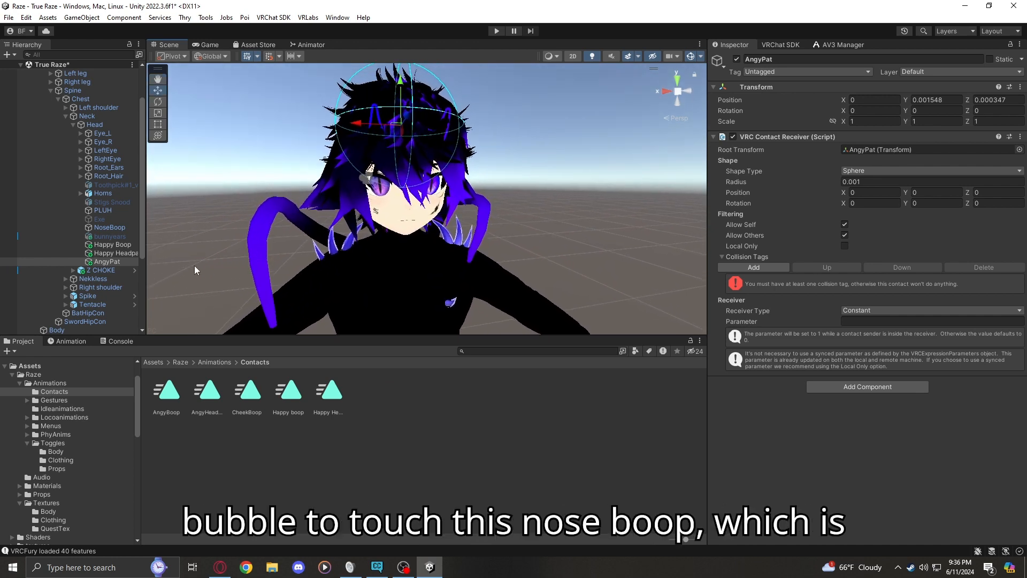
click(111, 244)
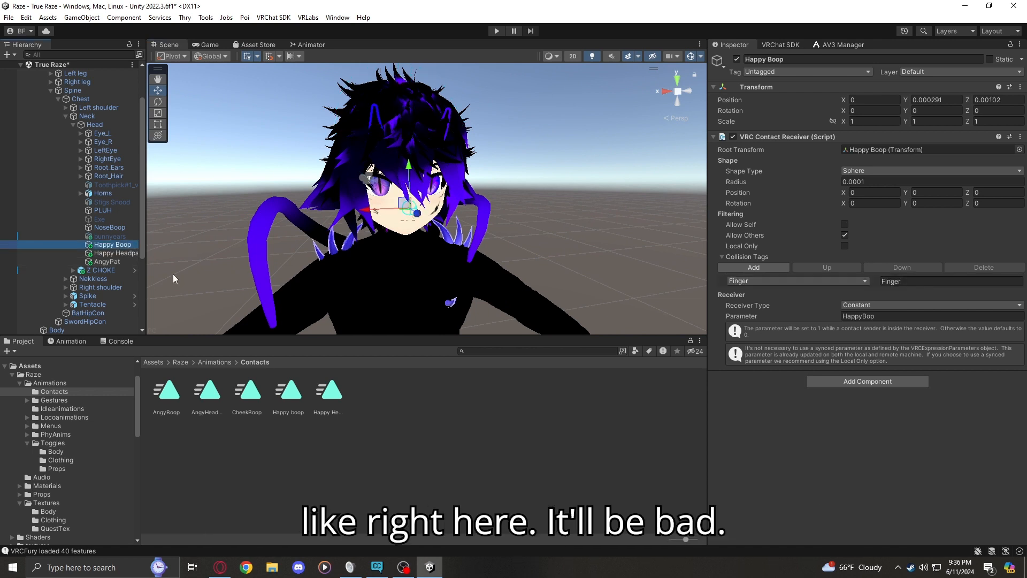
click(107, 261)
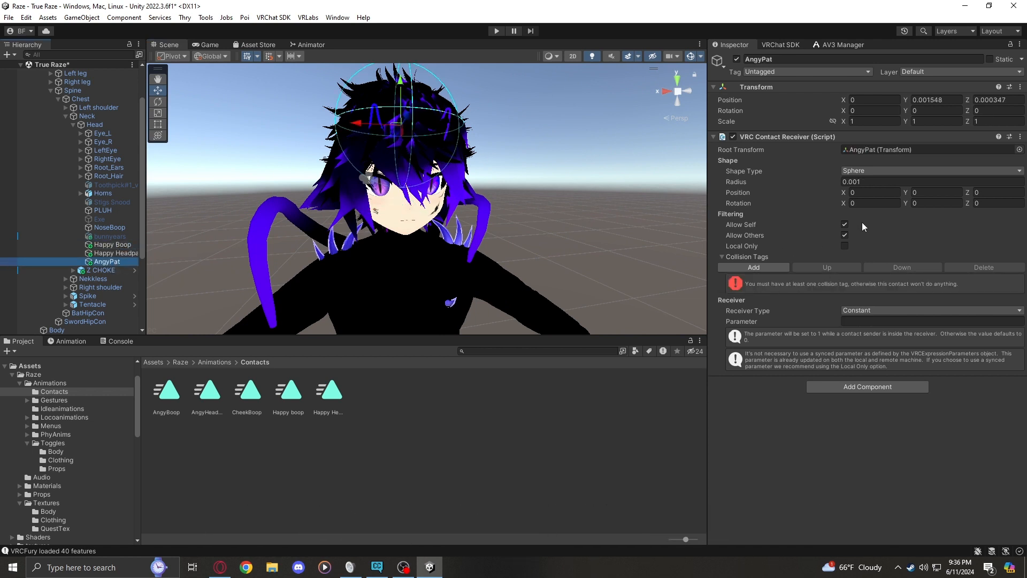
Disable Allow Self on the AngyPat receiver and add a Finger collision tag
click(845, 228)
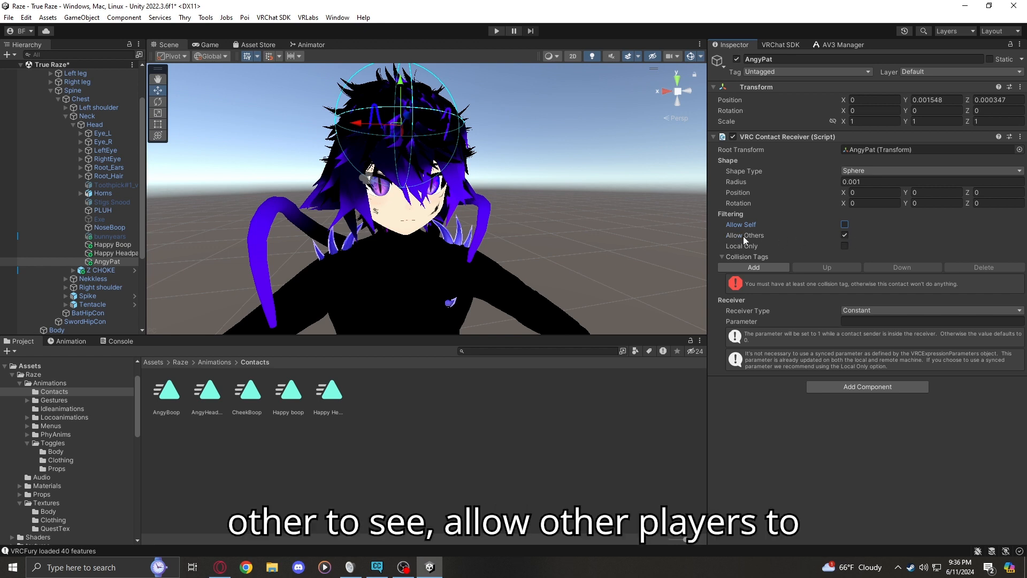
click(759, 268)
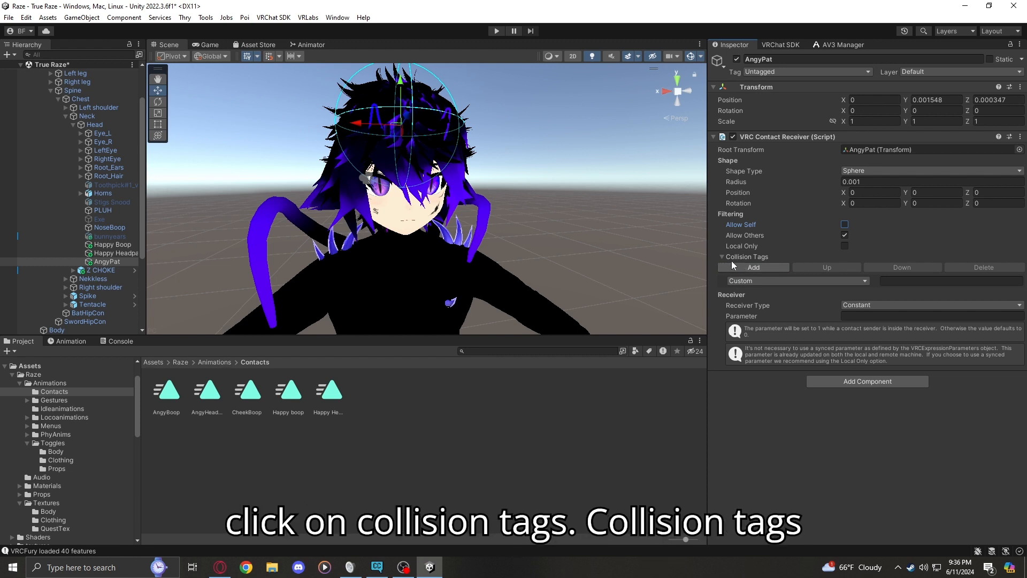
click(758, 280)
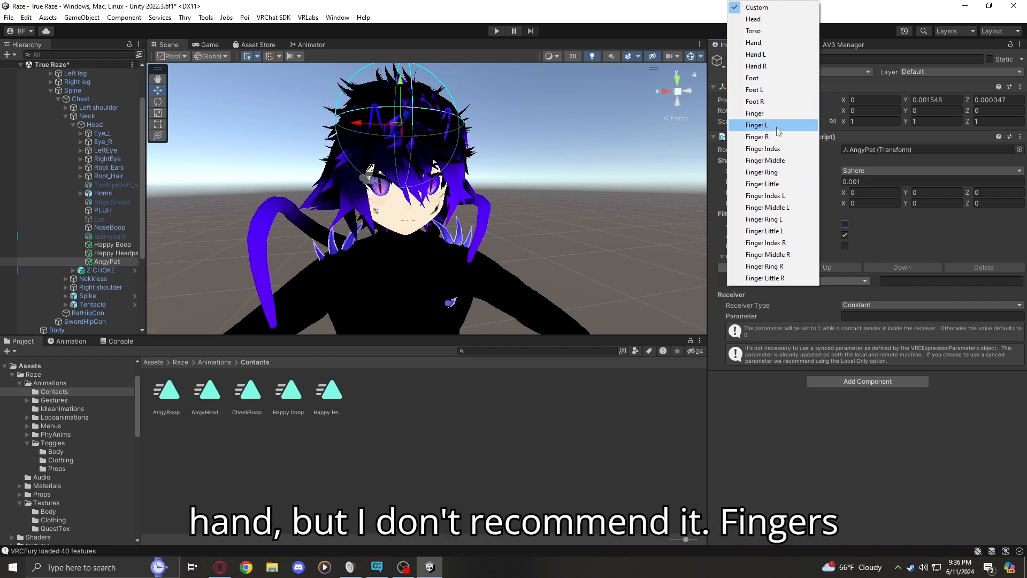
click(758, 115)
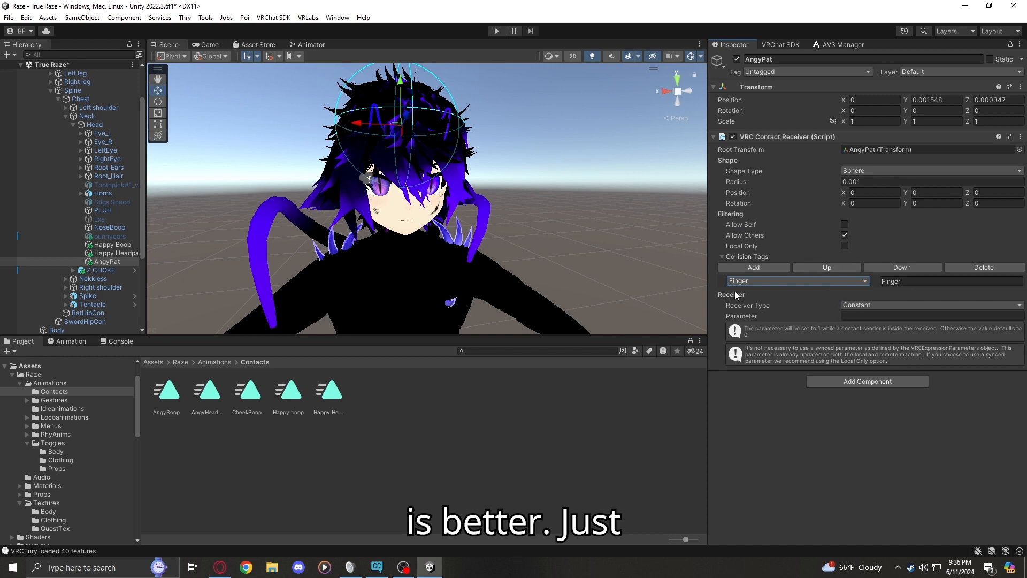
click(865, 282)
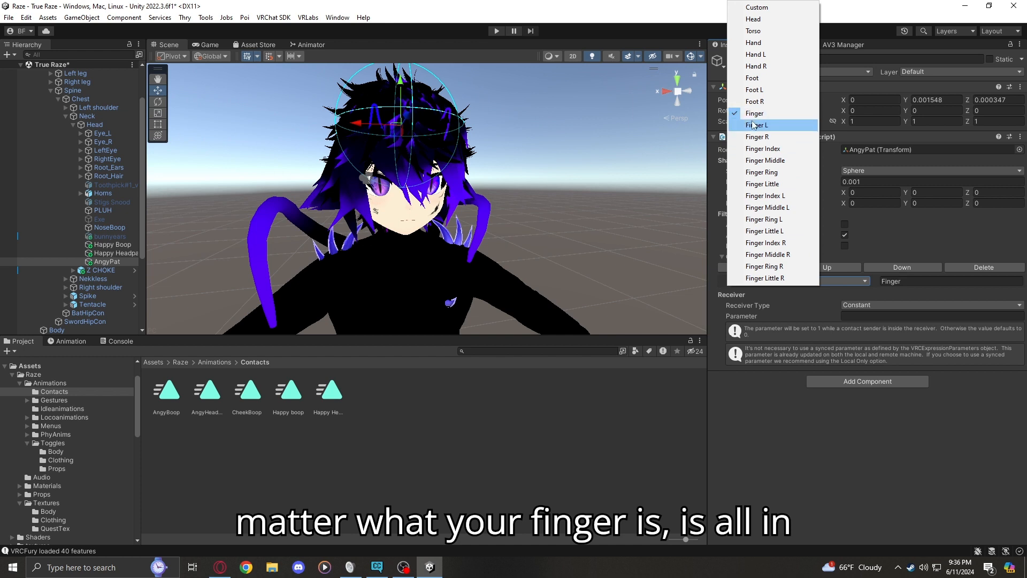
click(839, 294)
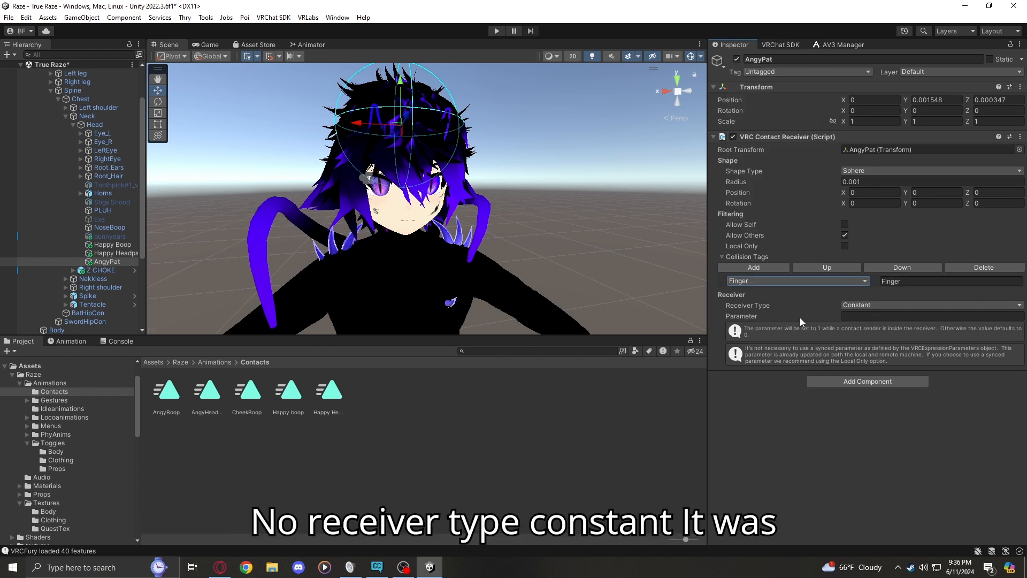
Choose Constant as the AngyPat receiver type and open its parameter name for editing
click(856, 305)
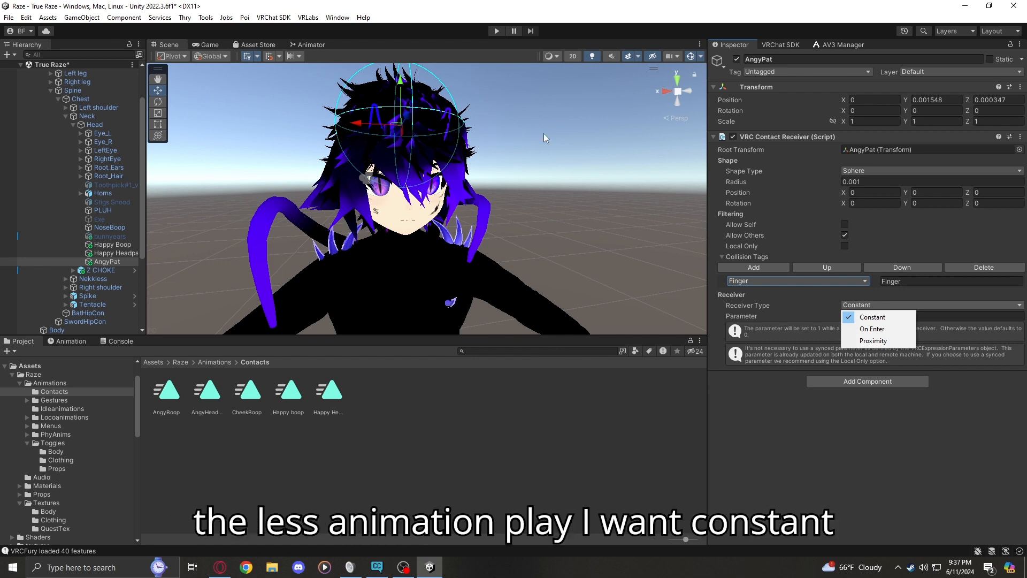
click(869, 319)
click(855, 316)
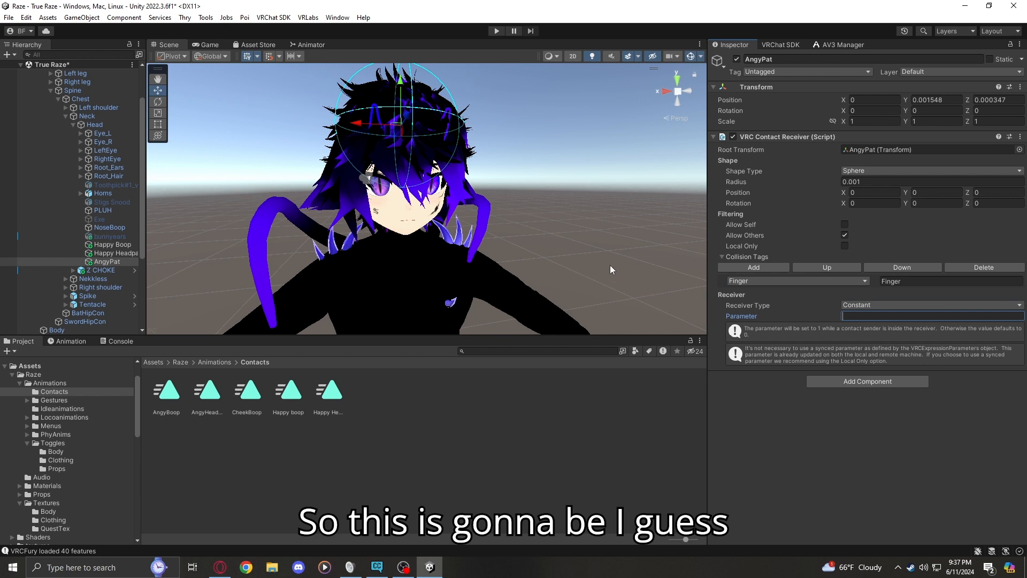
Find the AnnoyedPat parameter in the animator controller and copy its name
click(294, 44)
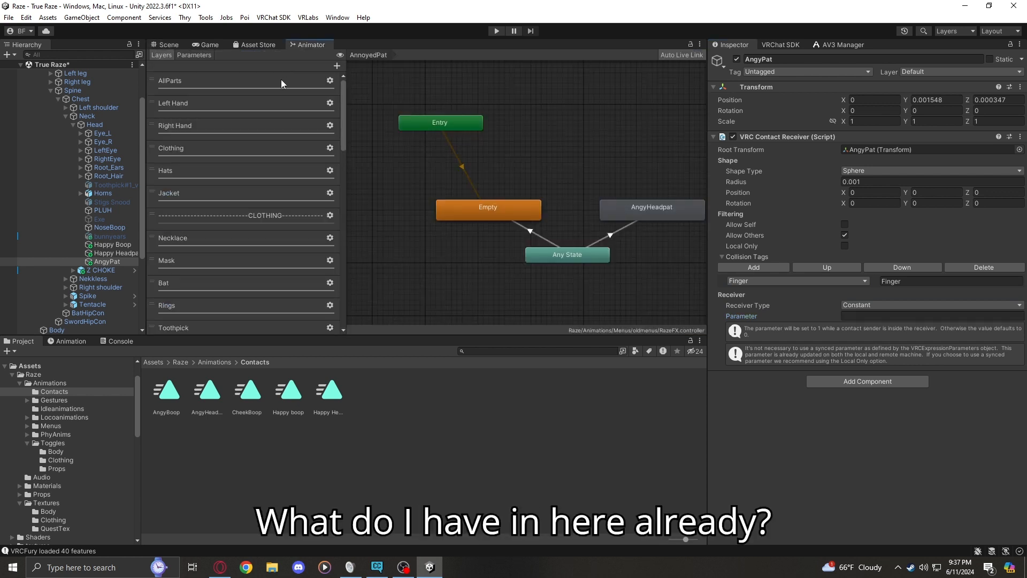
click(184, 59)
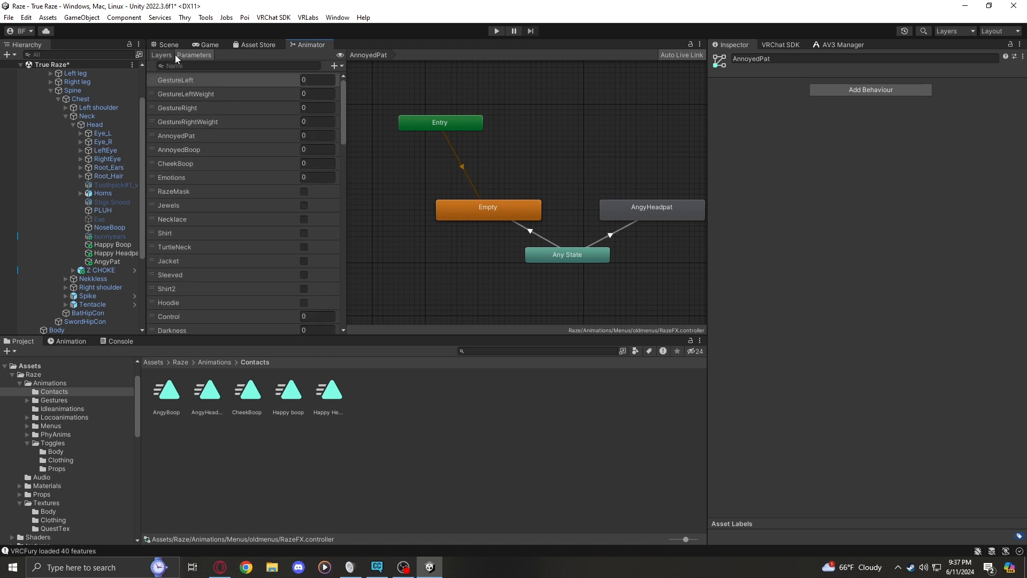
click(169, 46)
click(103, 262)
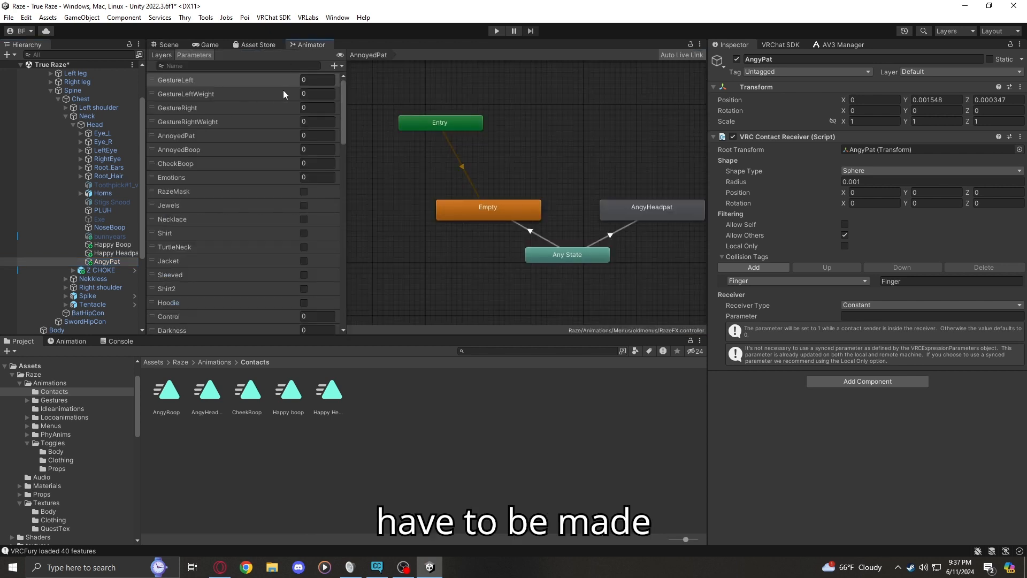
click(178, 141)
click(178, 140)
key(ctrl+c)
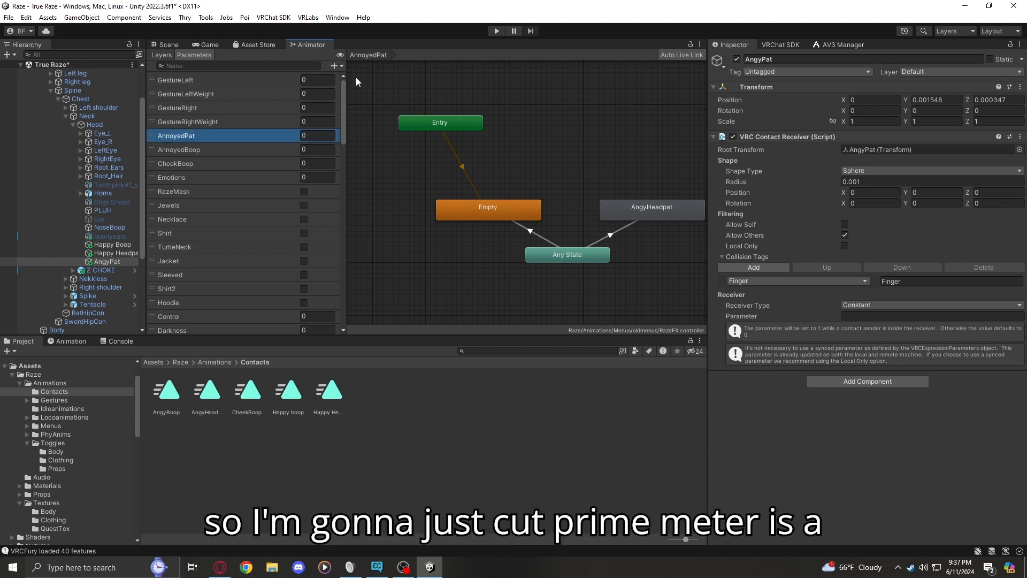
Set the AngyPat contact receiver's parameter to AnnoyedPat
click(335, 66)
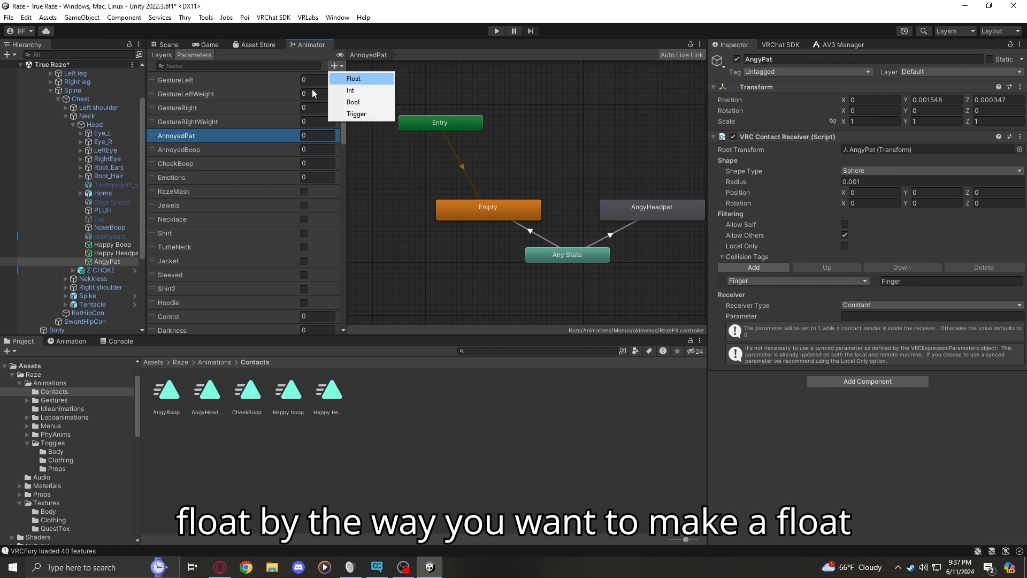
click(455, 70)
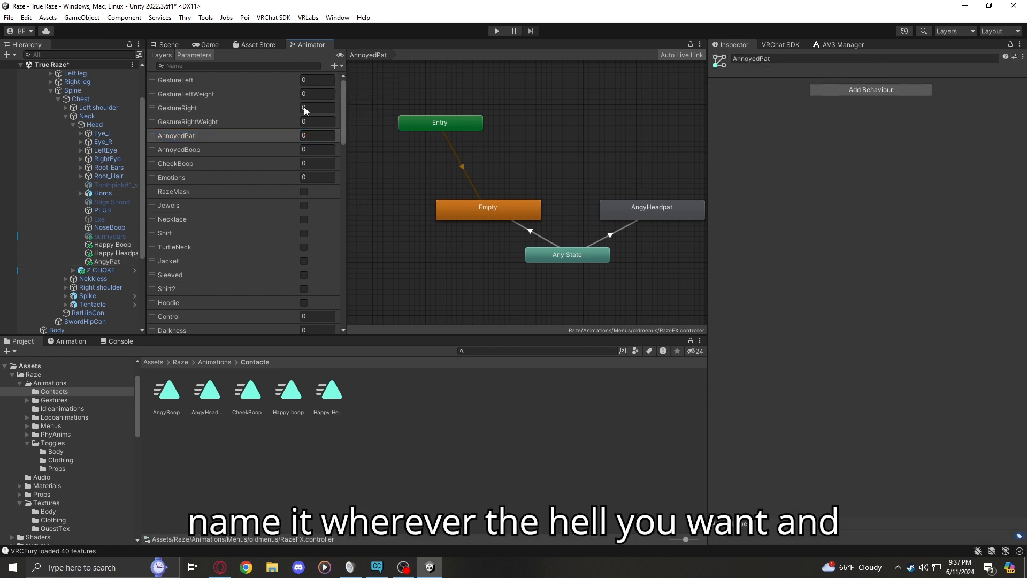
click(94, 263)
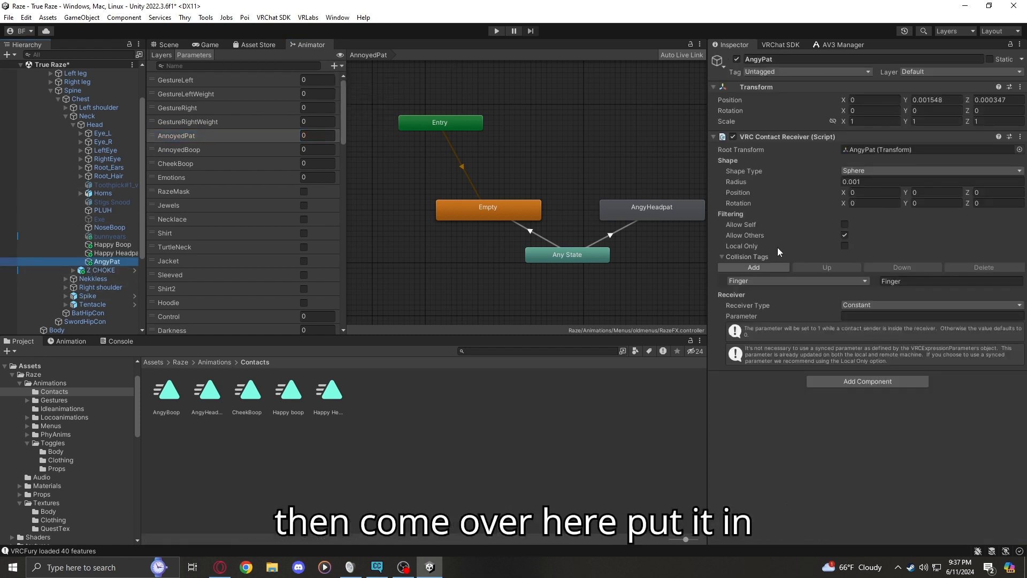
click(861, 316)
key(ctrl+v)
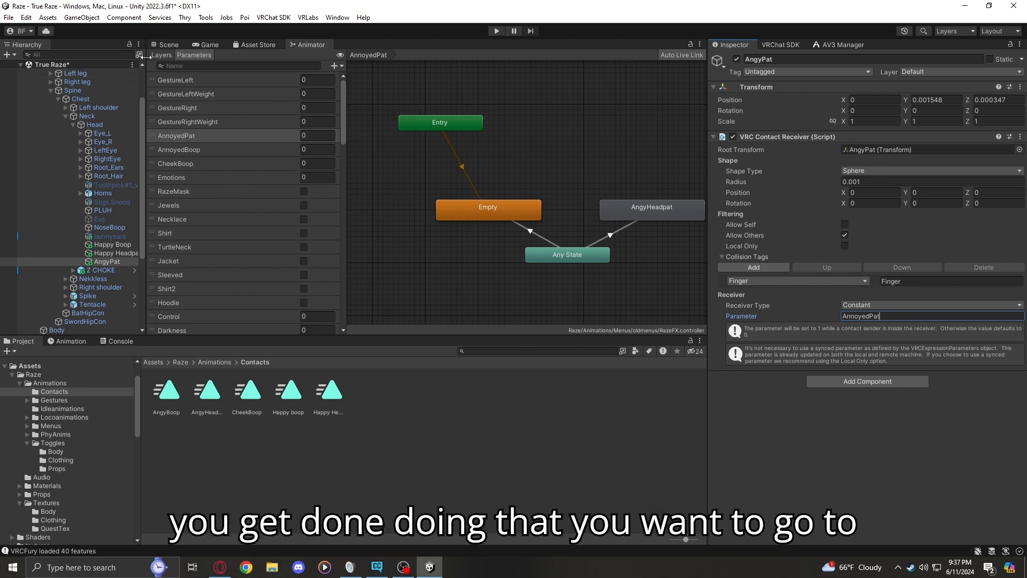
Open the AnnoyedPat animator layer and examine its Empty state
click(160, 56)
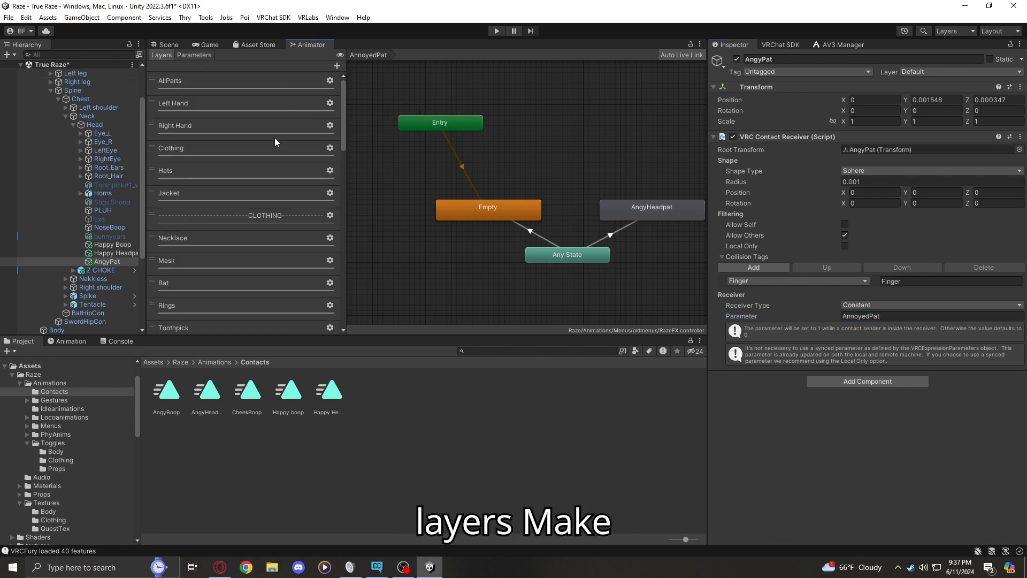
scroll(223, 155, down, 5)
scroll(214, 164, down, 2)
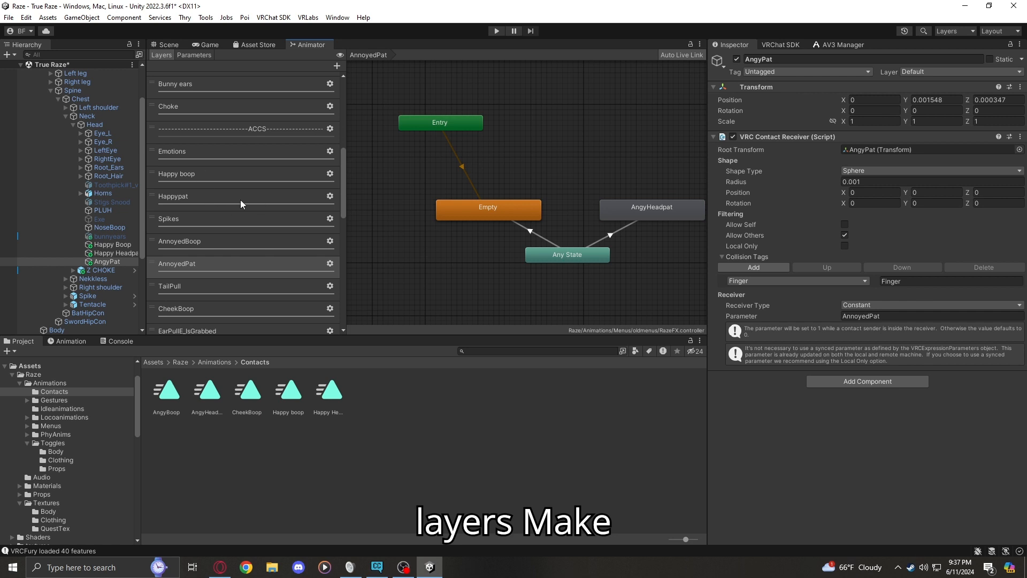
click(218, 258)
click(210, 249)
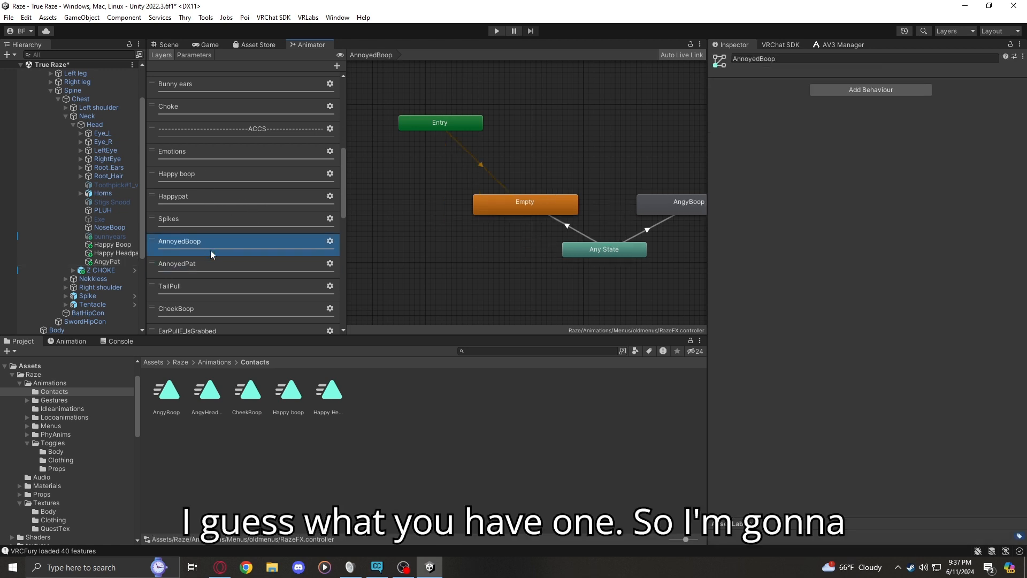
click(216, 262)
right_click(216, 262)
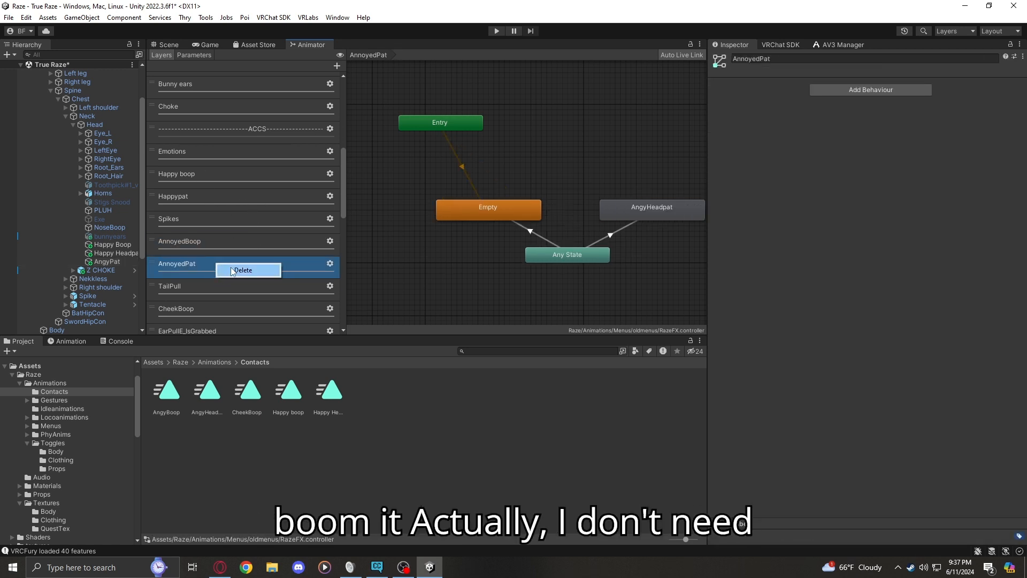
click(471, 213)
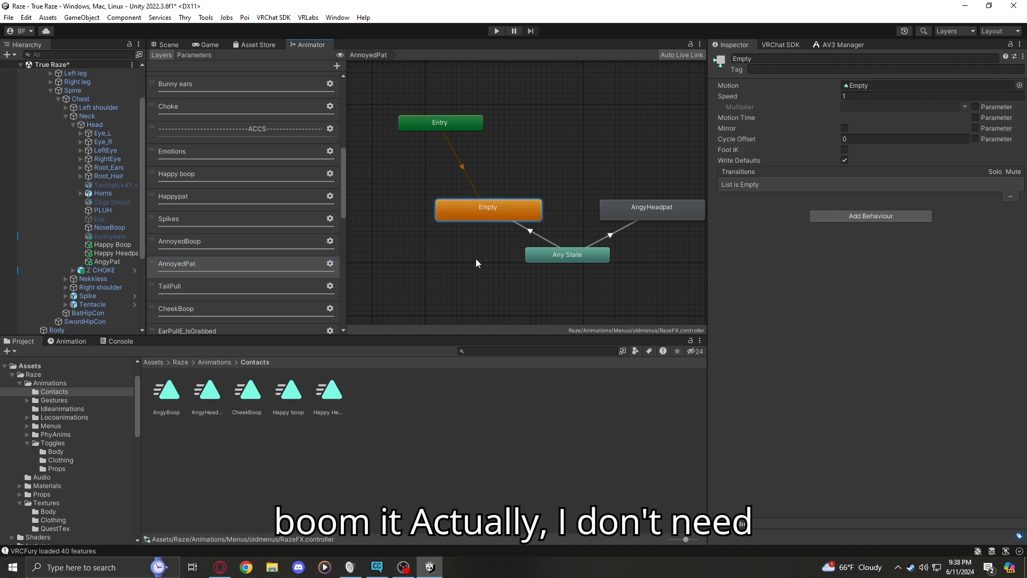
right_click(480, 212)
click(582, 194)
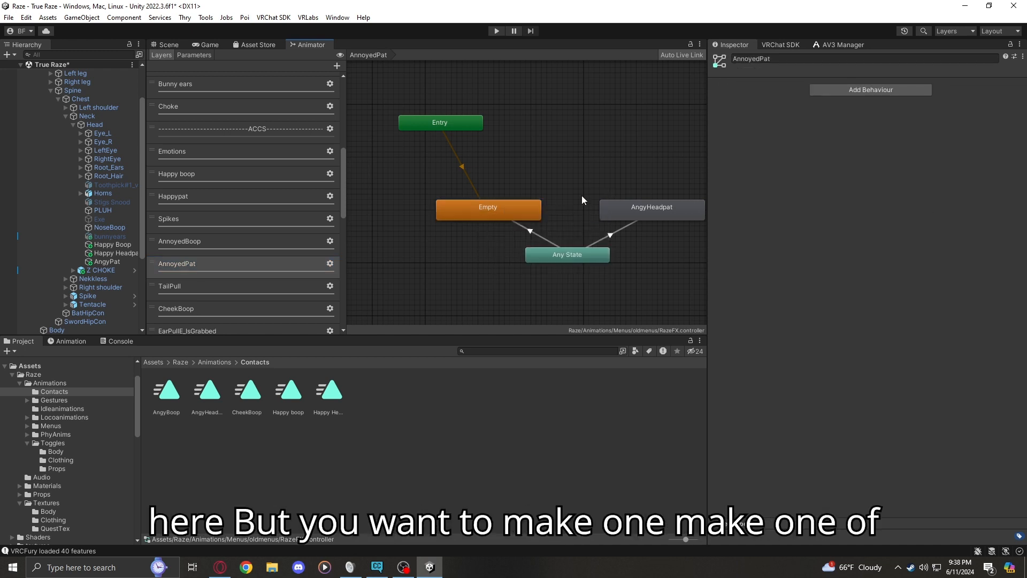
Add a new layer to the animator controller and delete it again
click(187, 267)
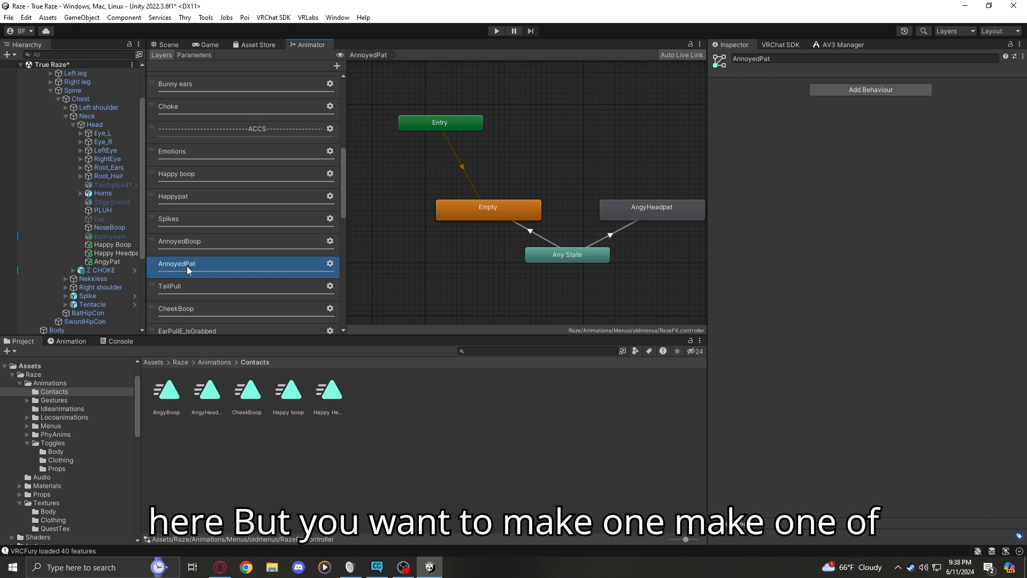
click(337, 66)
click(309, 237)
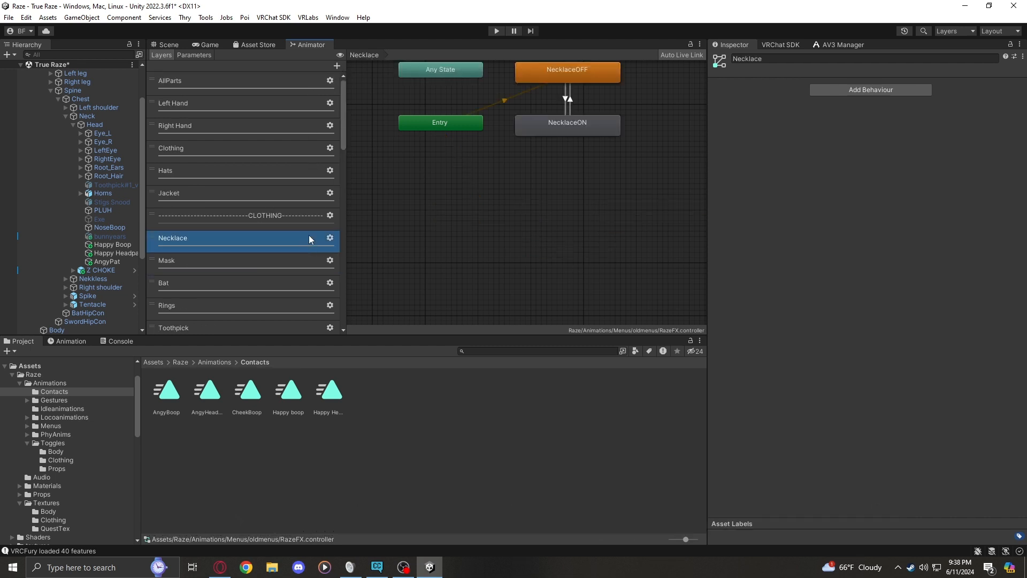
scroll(274, 214, down, 10)
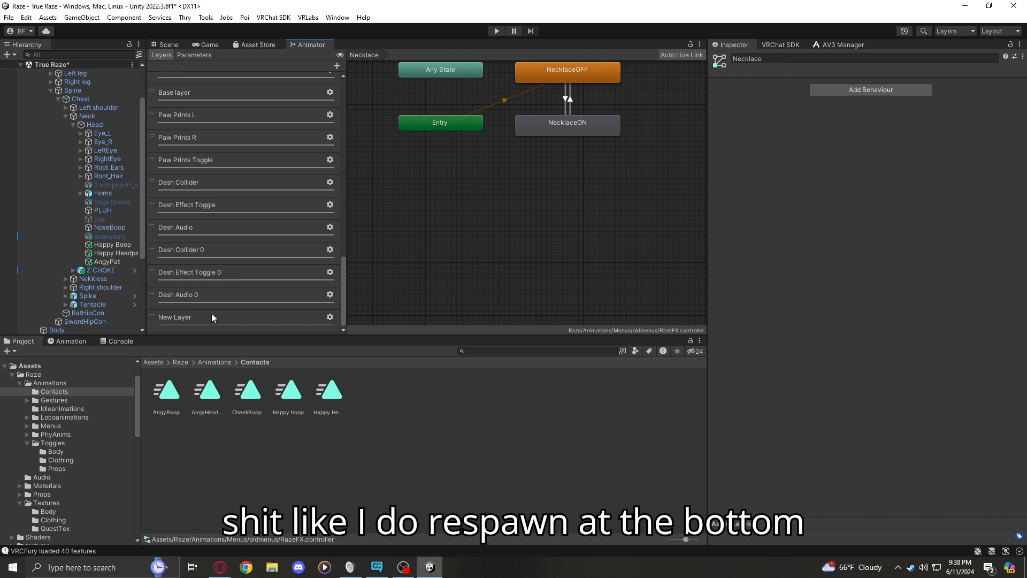
right_click(212, 318)
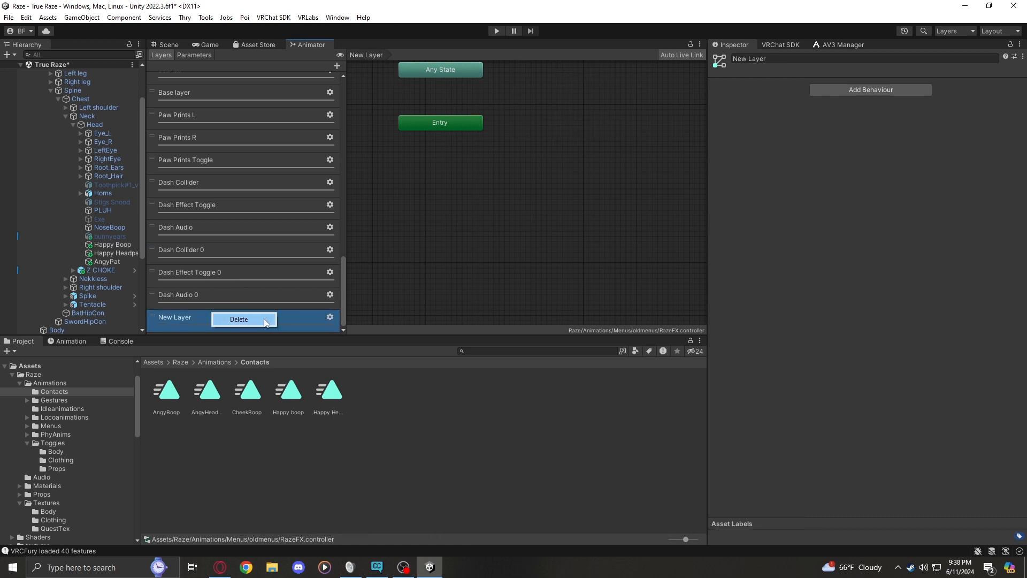
click(239, 319)
Return to the AnnoyedPat layer and check which motion is assigned to its Empty state
scroll(225, 252, down, 5)
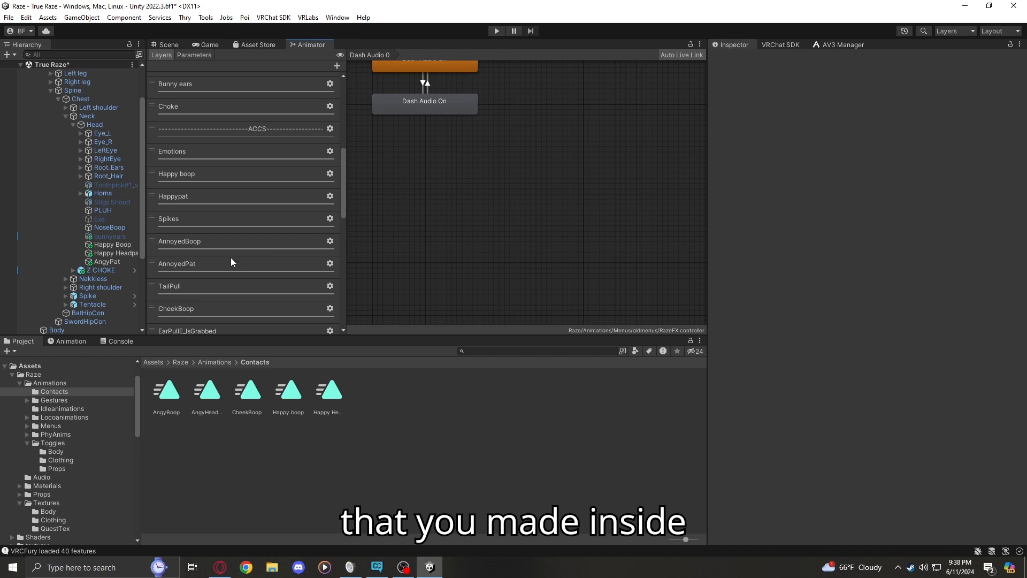
click(195, 266)
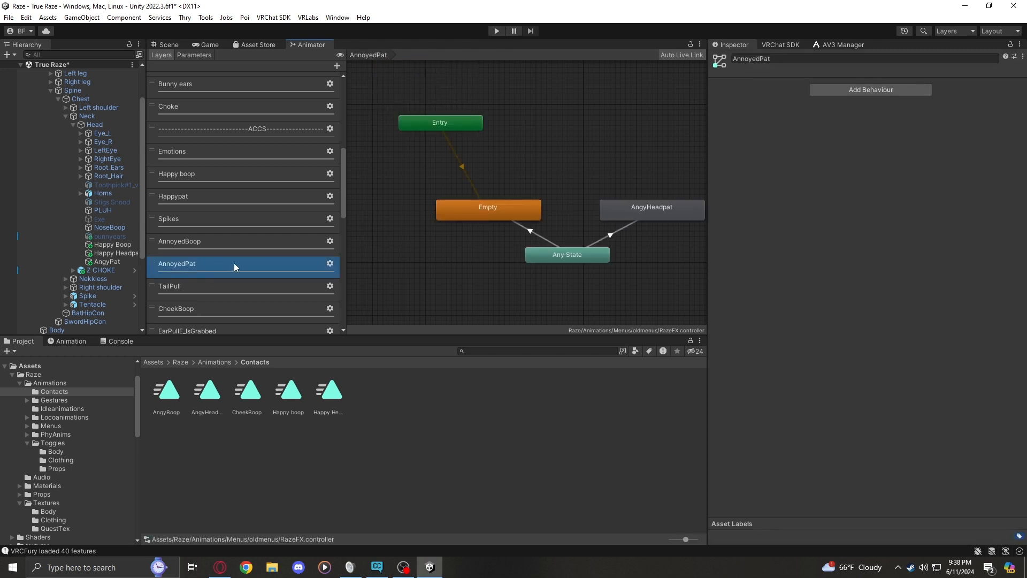
middle_drag(584, 214, 558, 207)
click(460, 203)
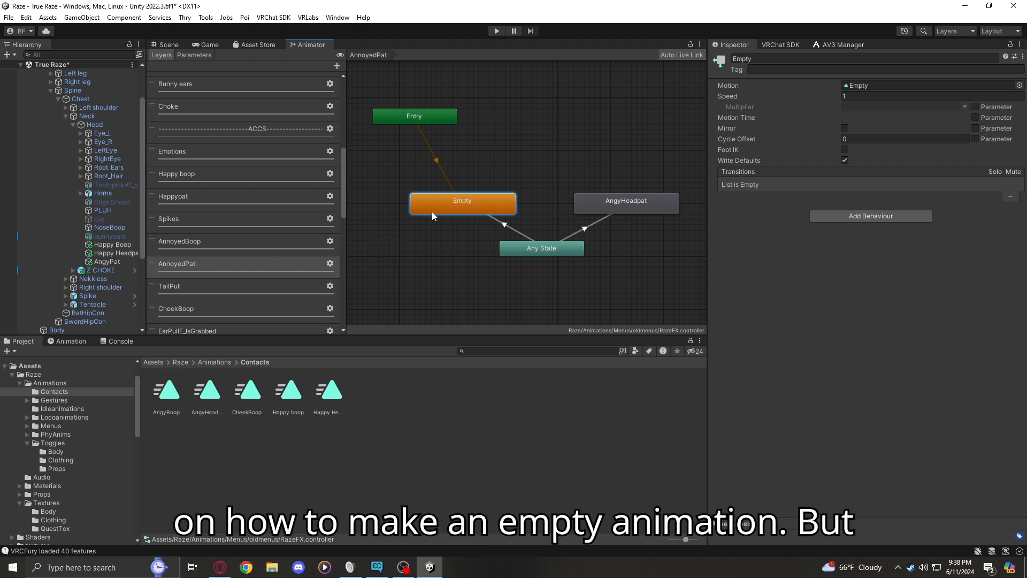
click(60, 341)
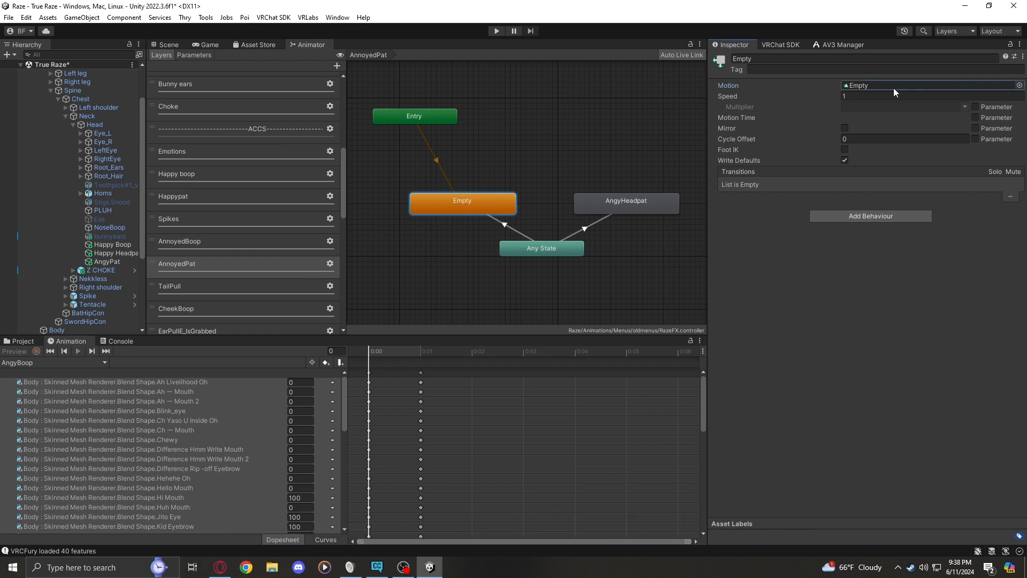
click(1019, 85)
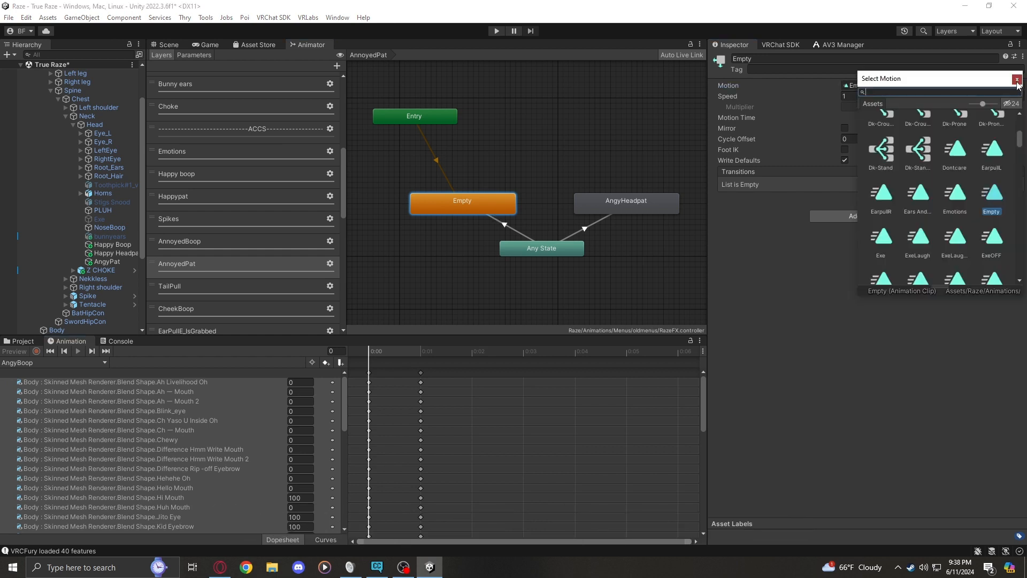
key(Escape)
Look at the NoseBoop receiver and display the Empty clip's animated property in the animation editor
scroll(81, 181, down, 3)
scroll(81, 180, up, 6)
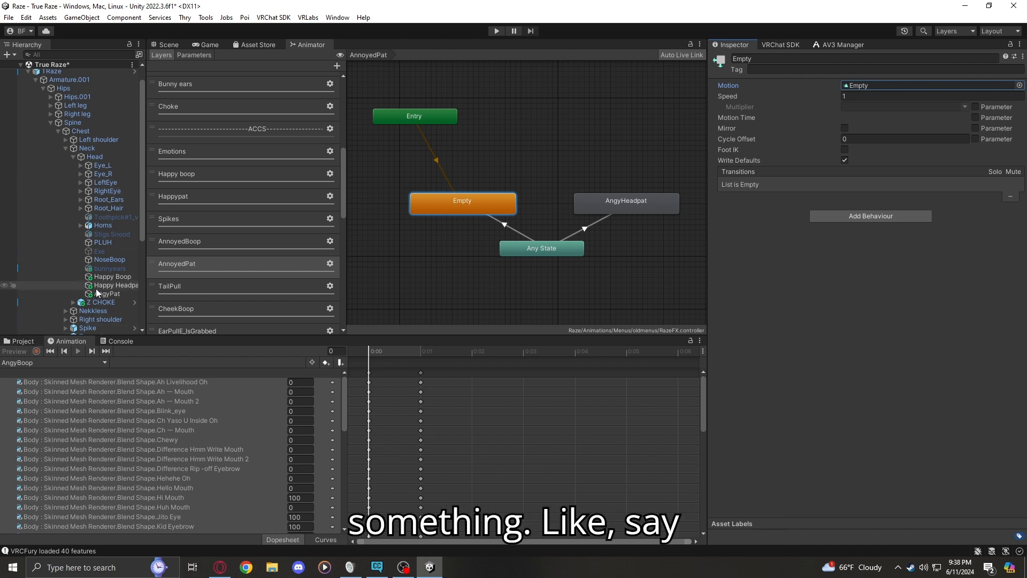
click(105, 259)
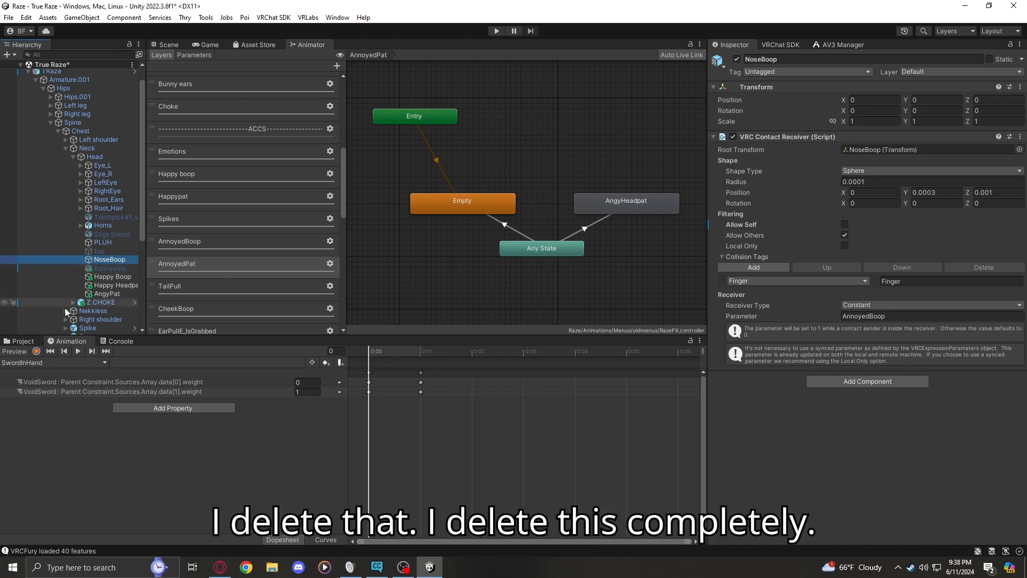
click(471, 200)
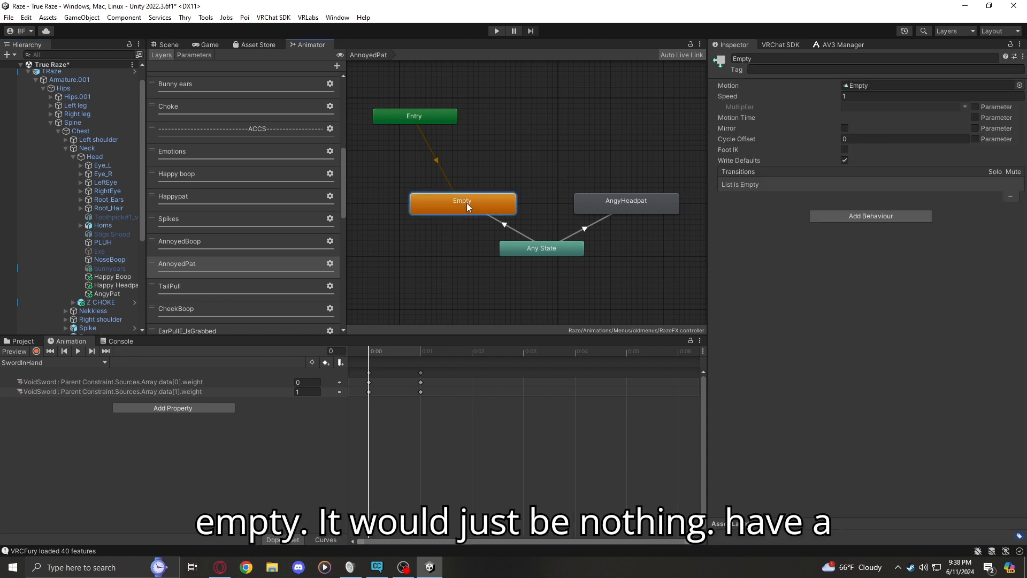
click(46, 363)
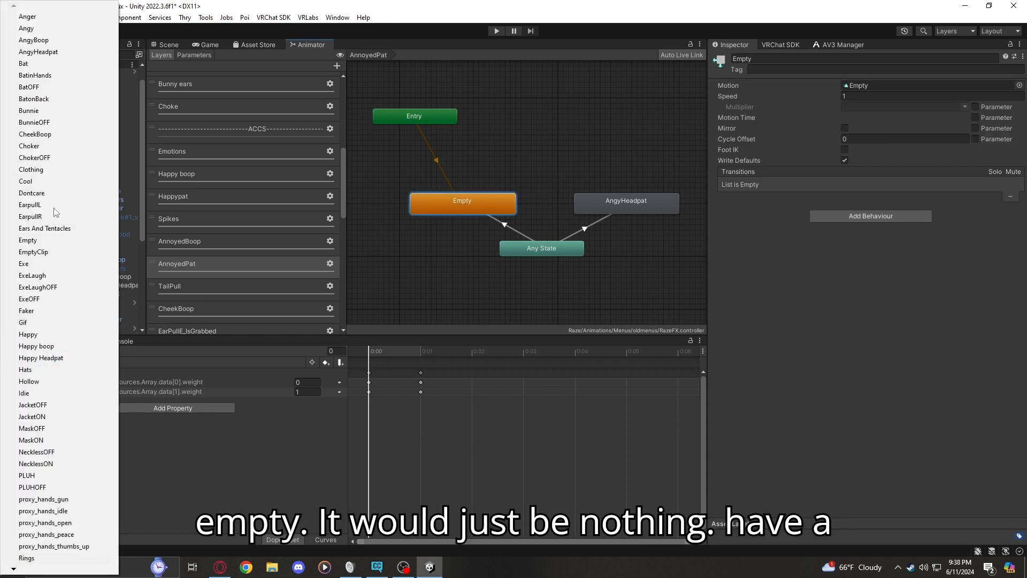
click(32, 240)
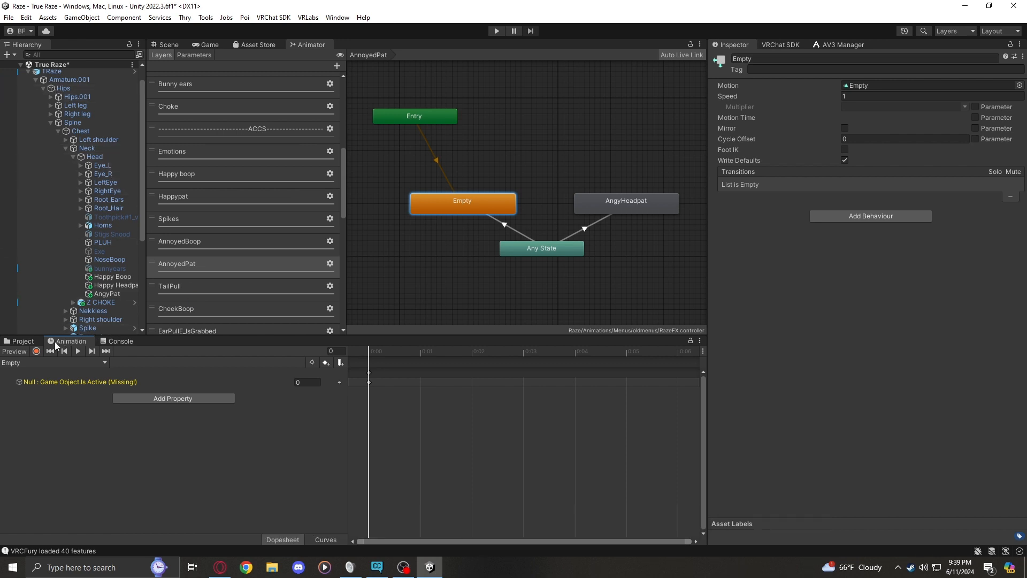
right_click(72, 150)
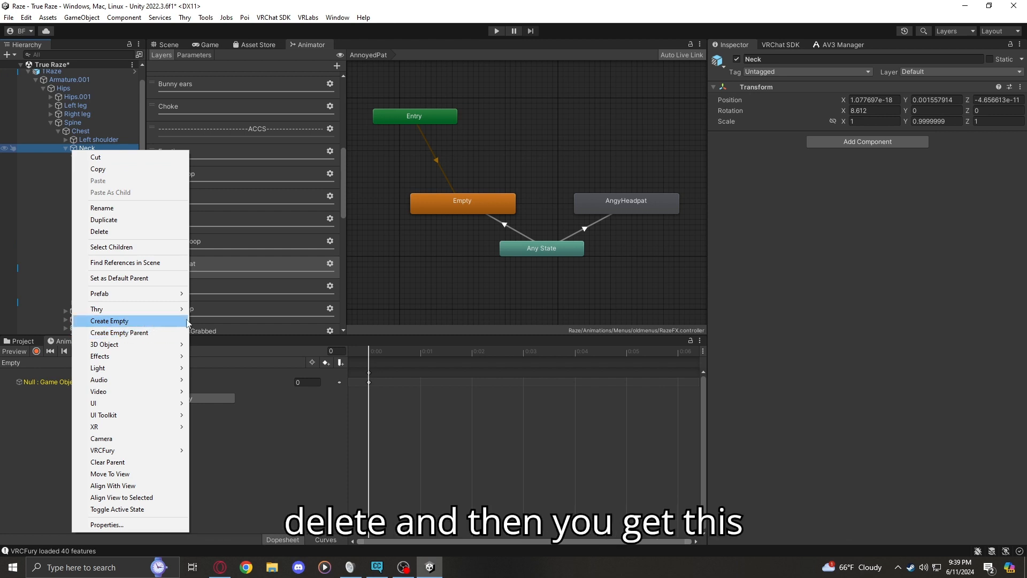
click(399, 273)
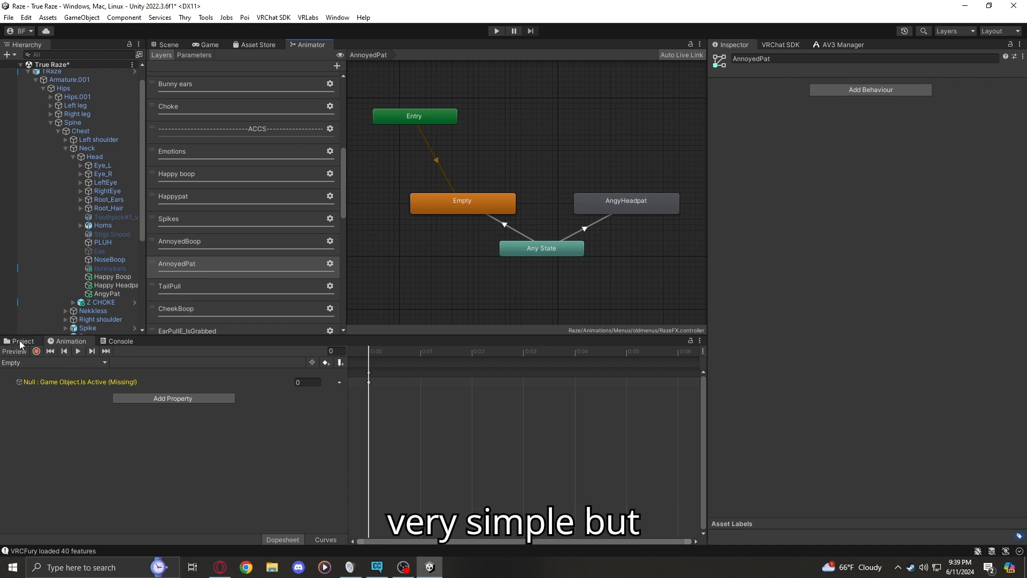
Select the AnnoyedPat layer's Empty state and check its layer default state option
click(464, 198)
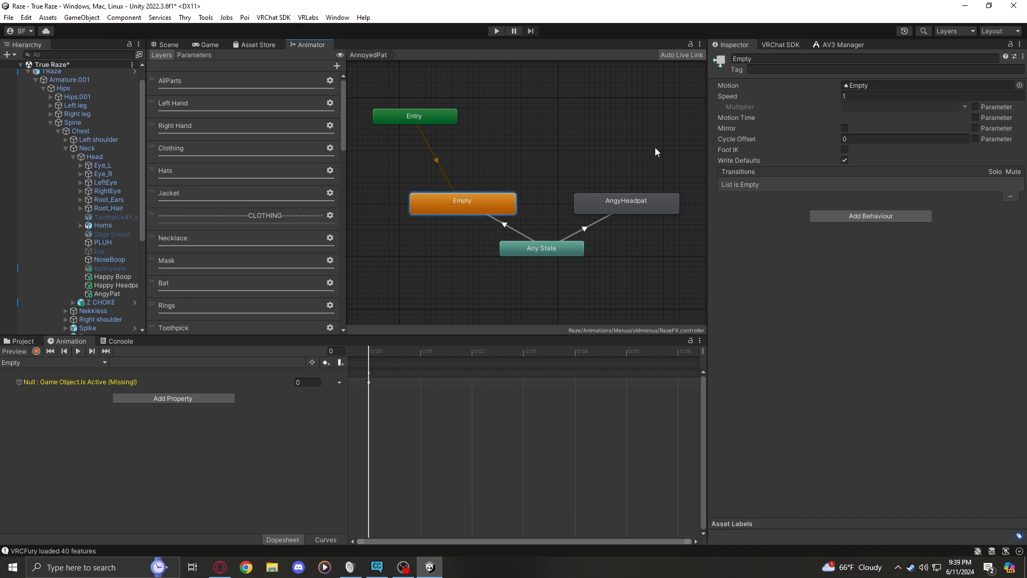
scroll(181, 268, down, 10)
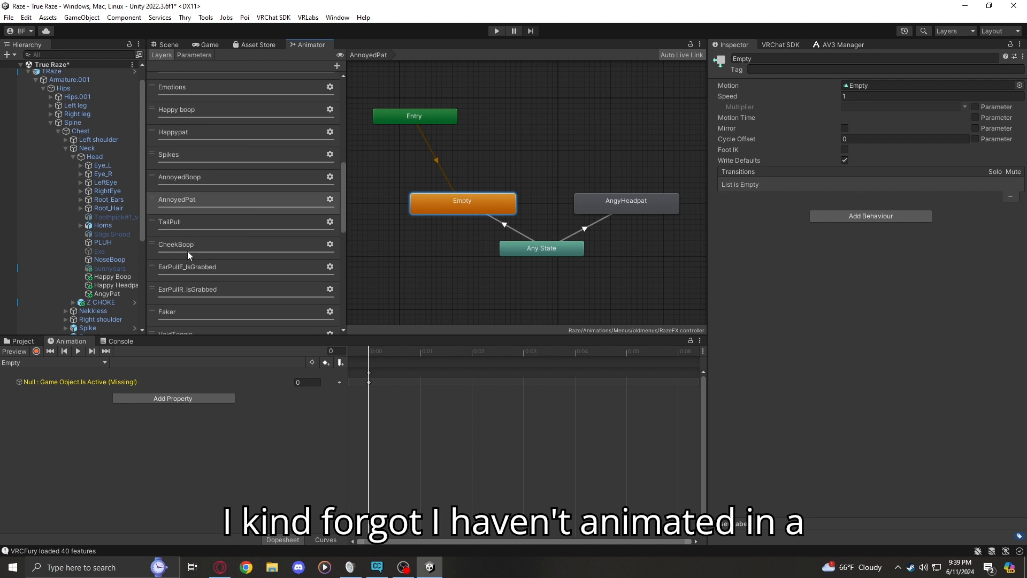
scroll(187, 251, down, 2)
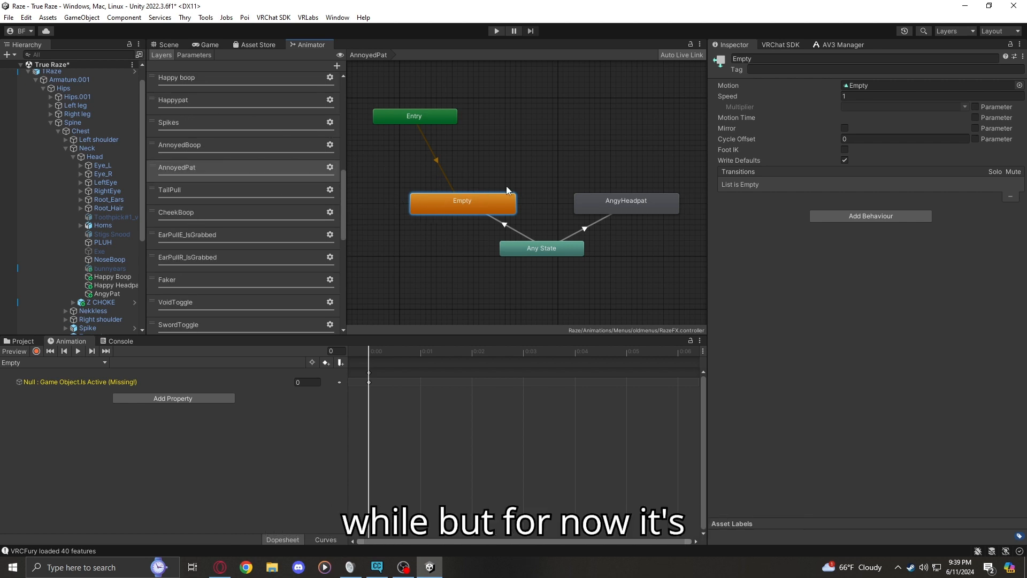
right_click(450, 199)
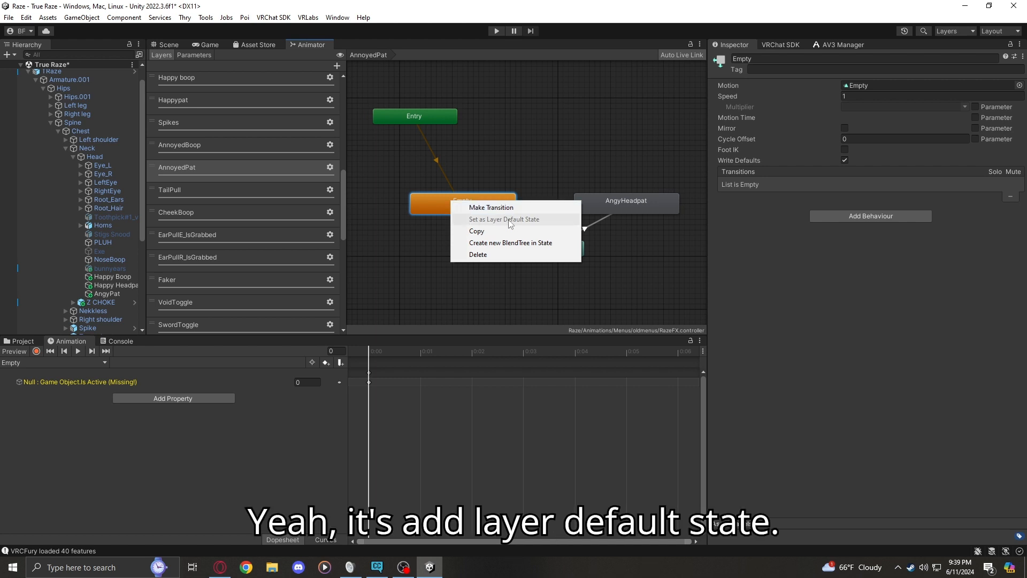
click(485, 149)
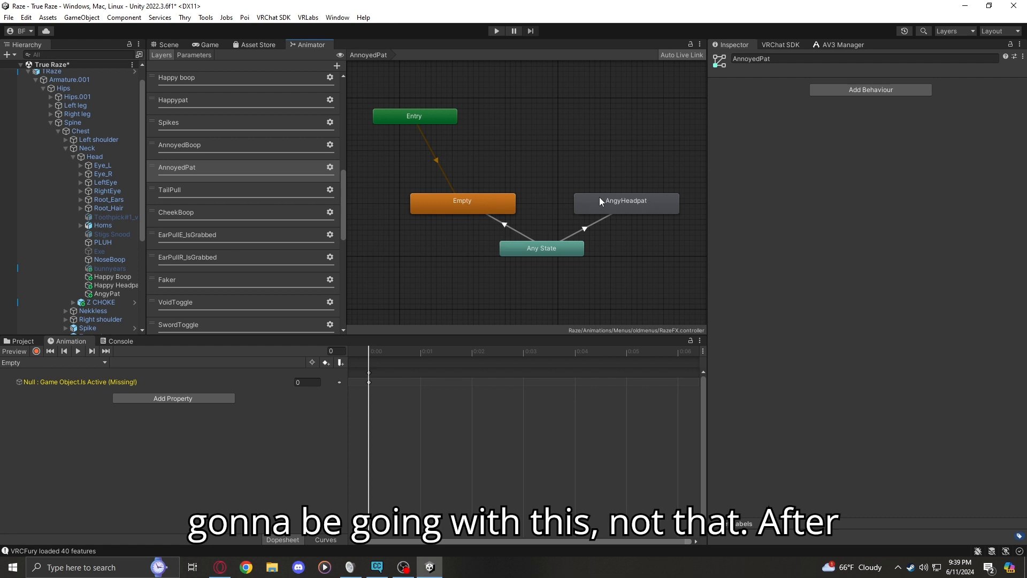
Look at the AngyHeadpat state's motion and shift the Any State node slightly lower in the AnnoyedPat layer
click(621, 201)
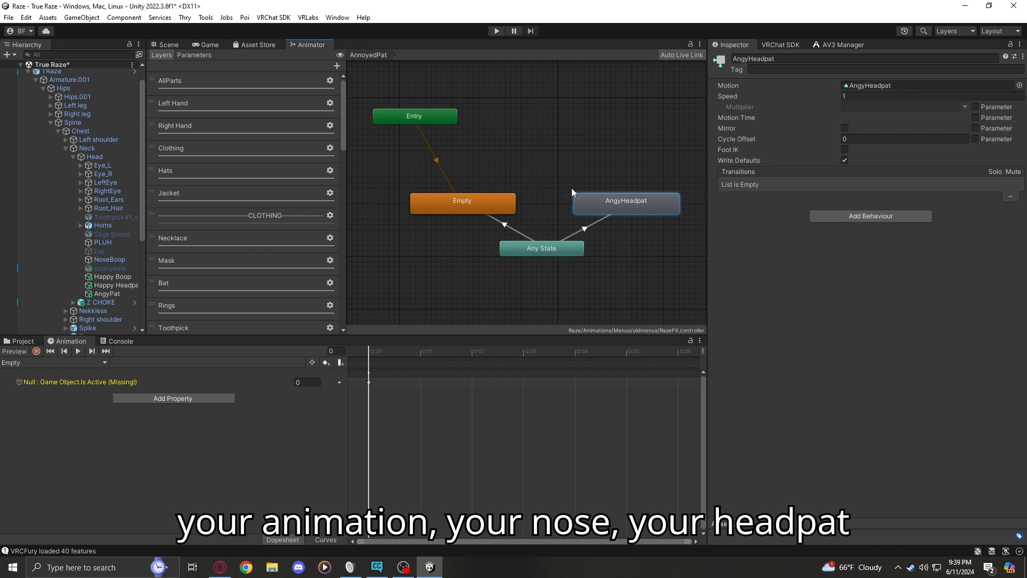
drag(537, 245, 523, 261)
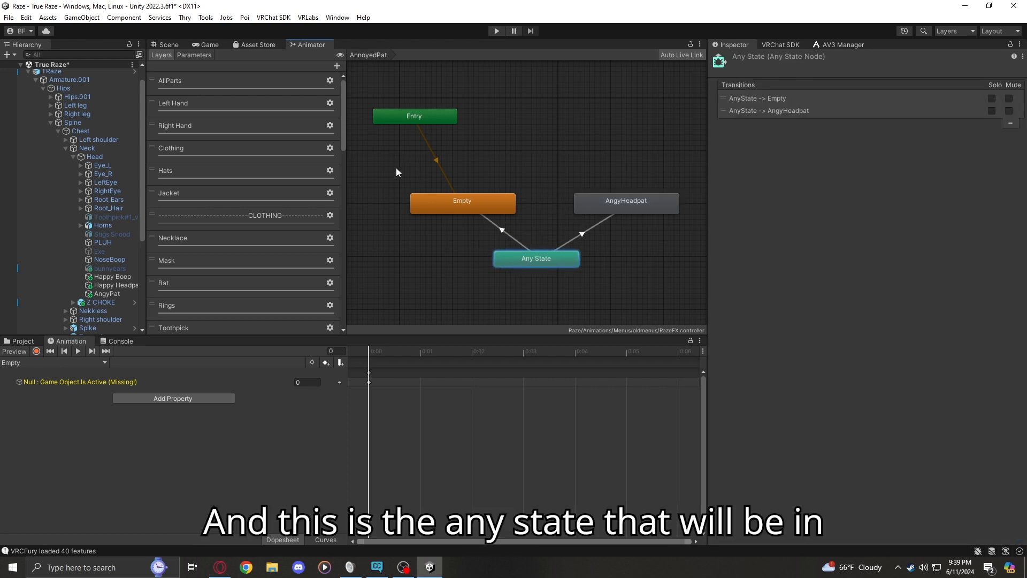
scroll(227, 238, down, 8)
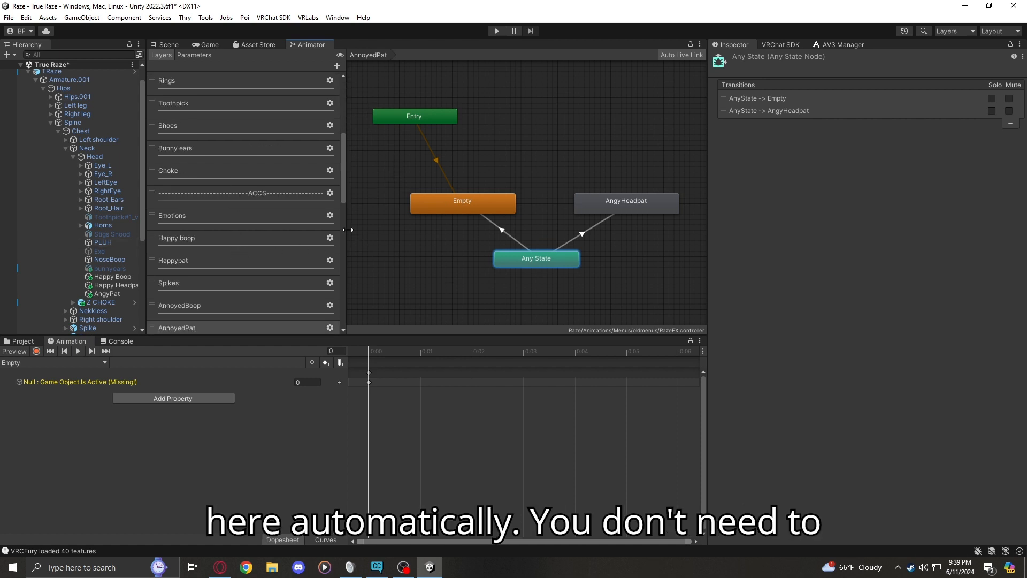
right_click(488, 271)
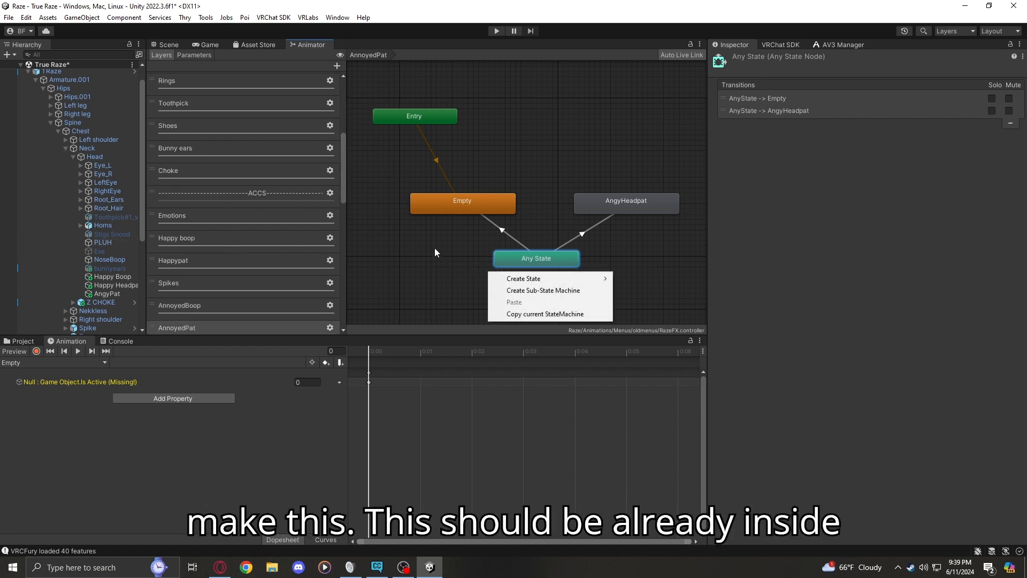
click(506, 128)
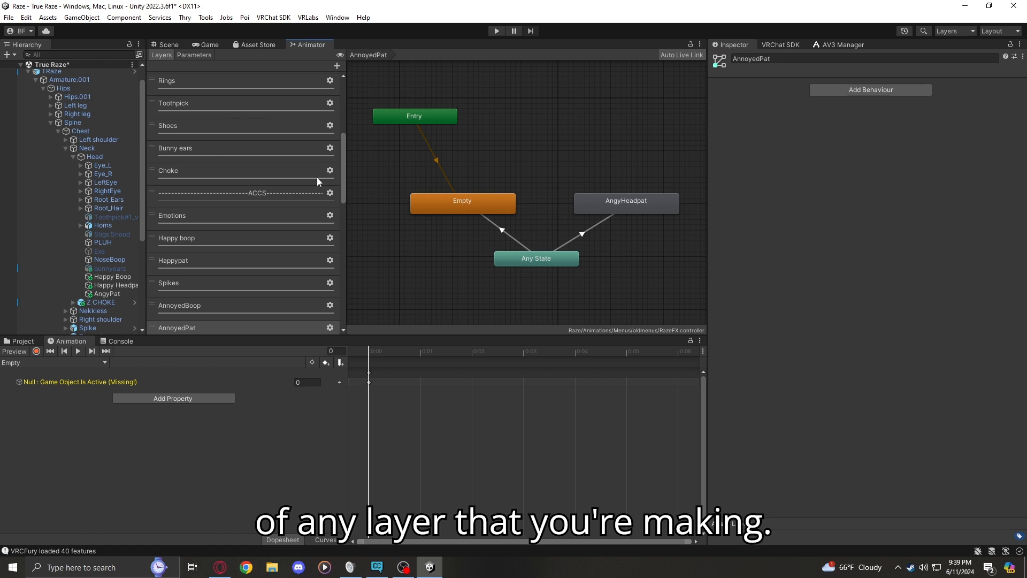
Check Any State's transitions and its option for making a new transition
click(527, 259)
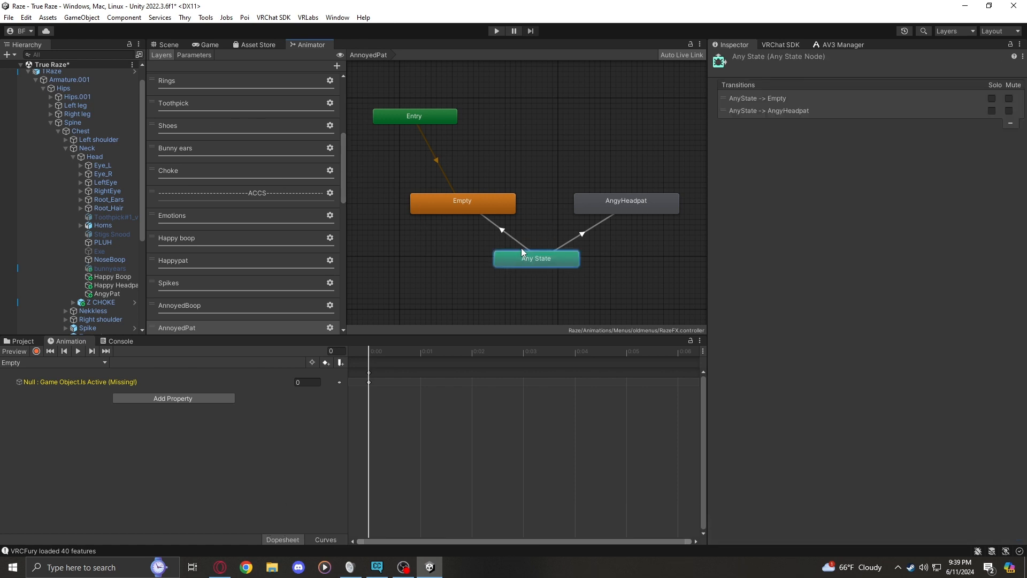
right_click(530, 263)
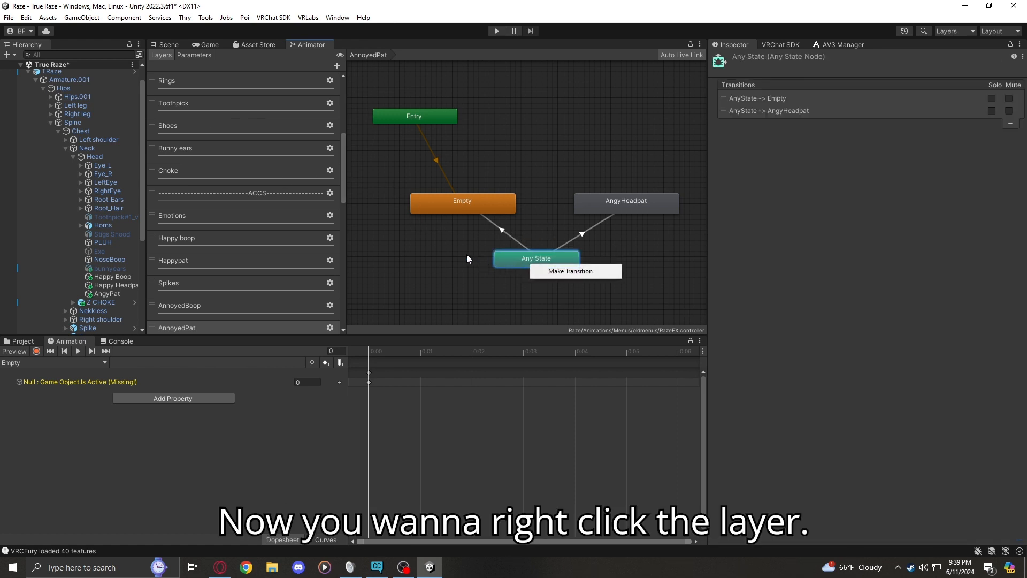
click(462, 236)
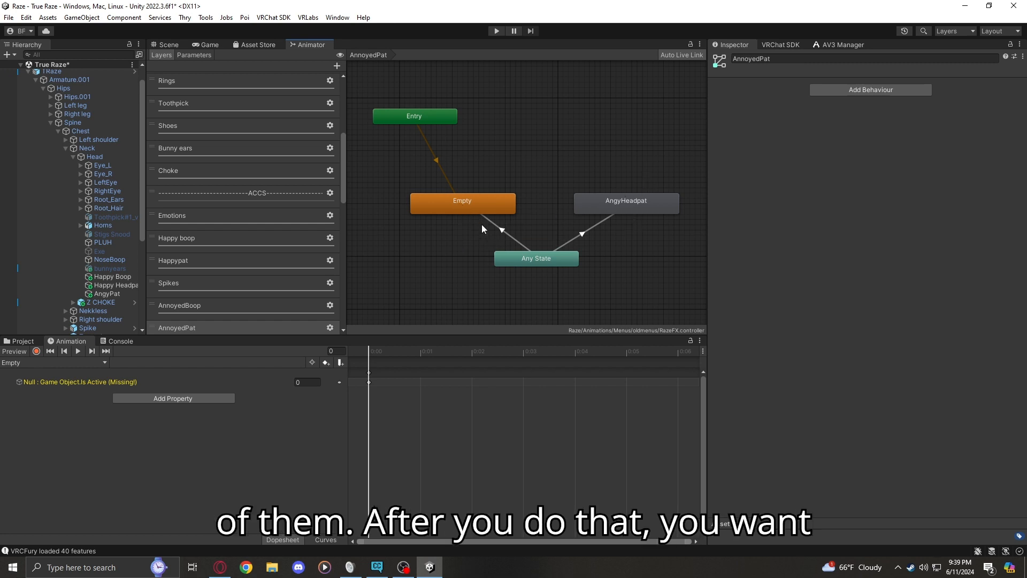
Examine the settings, comparison and threshold of the transition from Any State to Empty
click(477, 210)
click(495, 229)
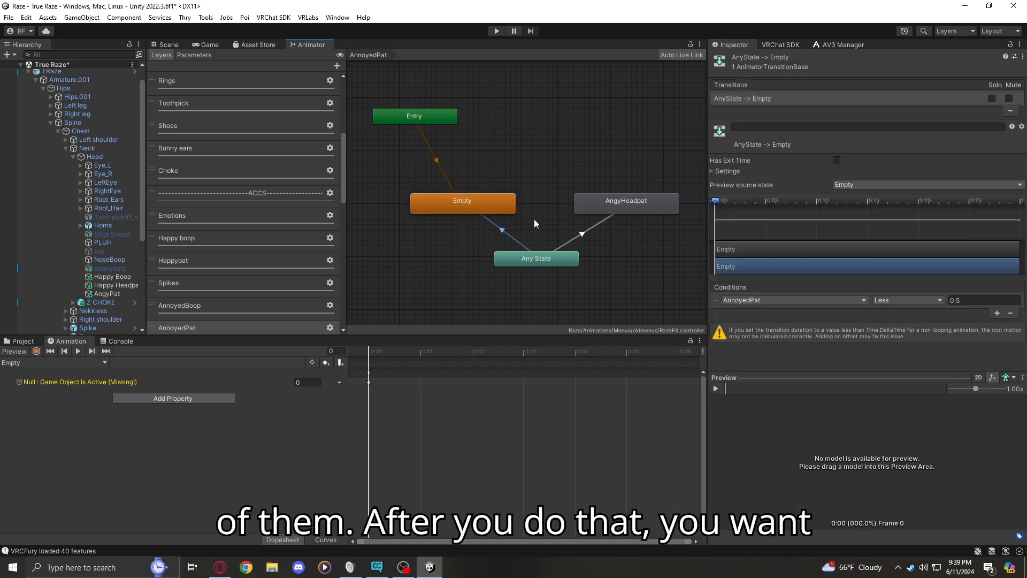
click(724, 172)
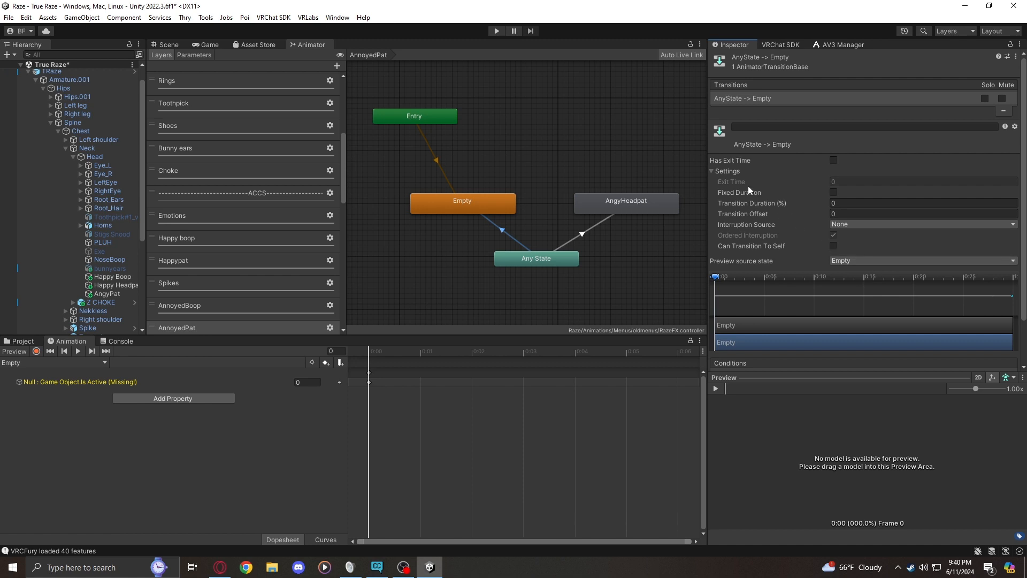
click(716, 171)
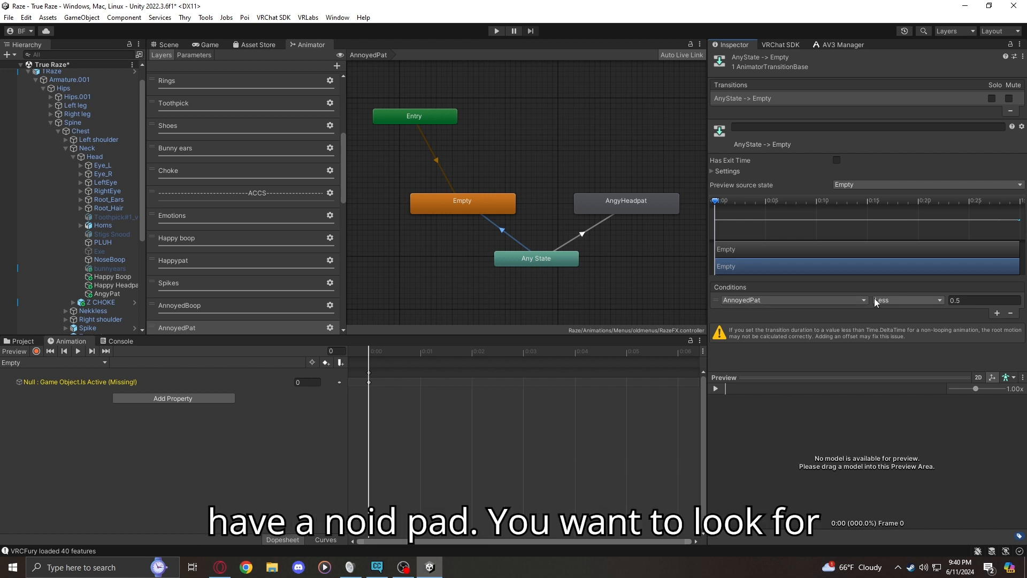
click(902, 301)
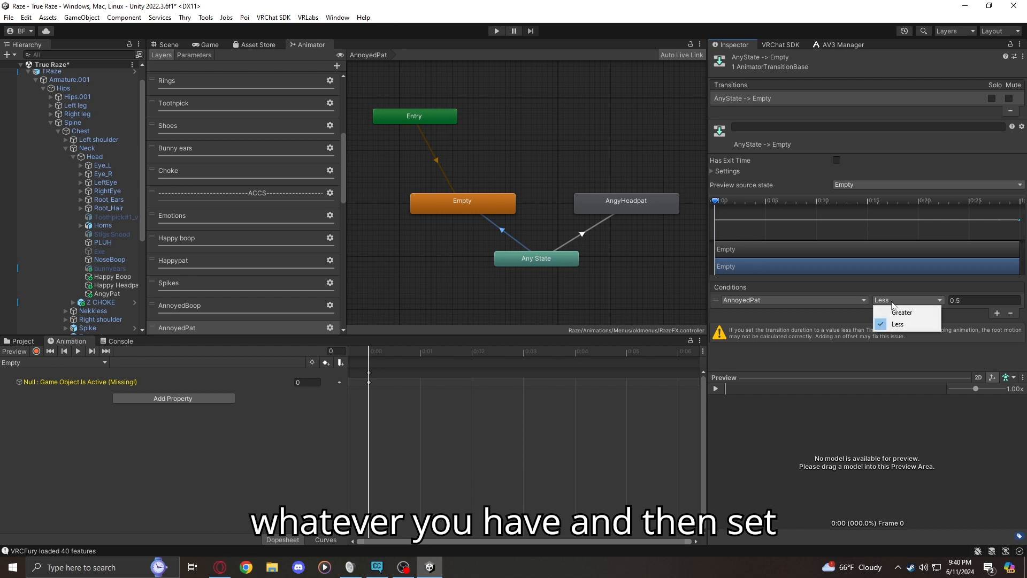
click(961, 300)
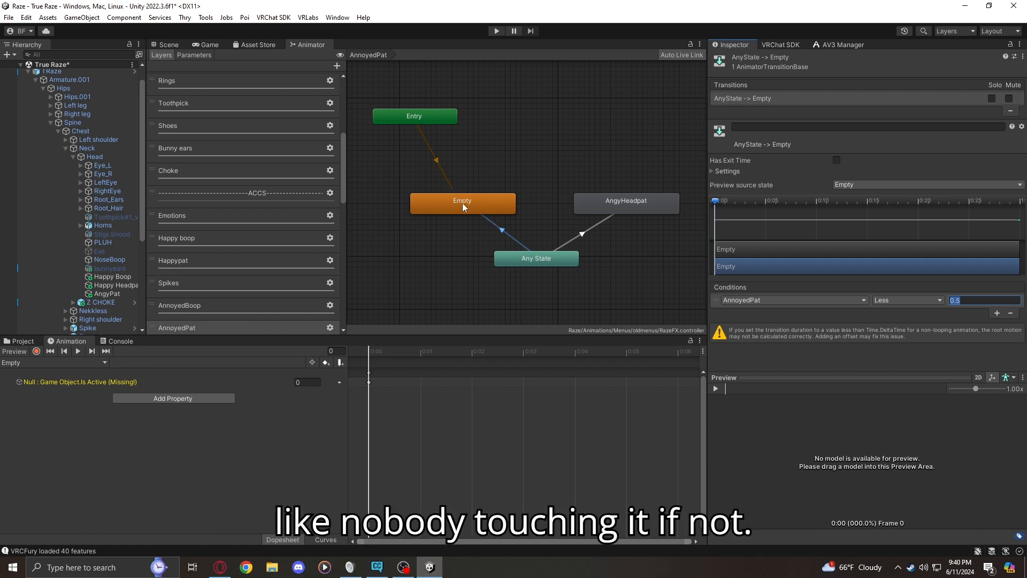
Examine the AnnoyedPat condition's comparison and threshold on the transition from Any State to AngyHeadpat
click(597, 218)
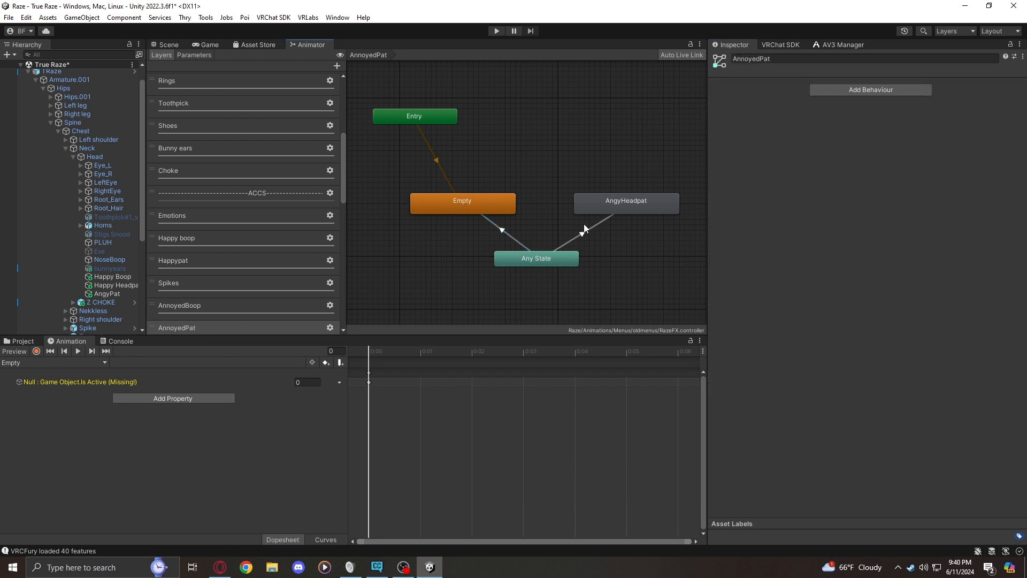
click(584, 232)
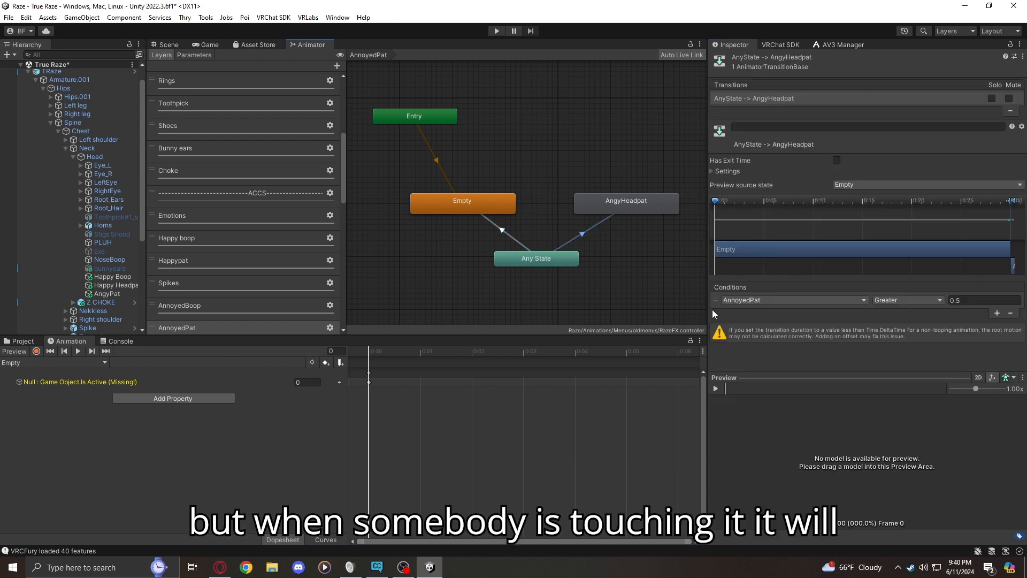
click(898, 302)
click(890, 308)
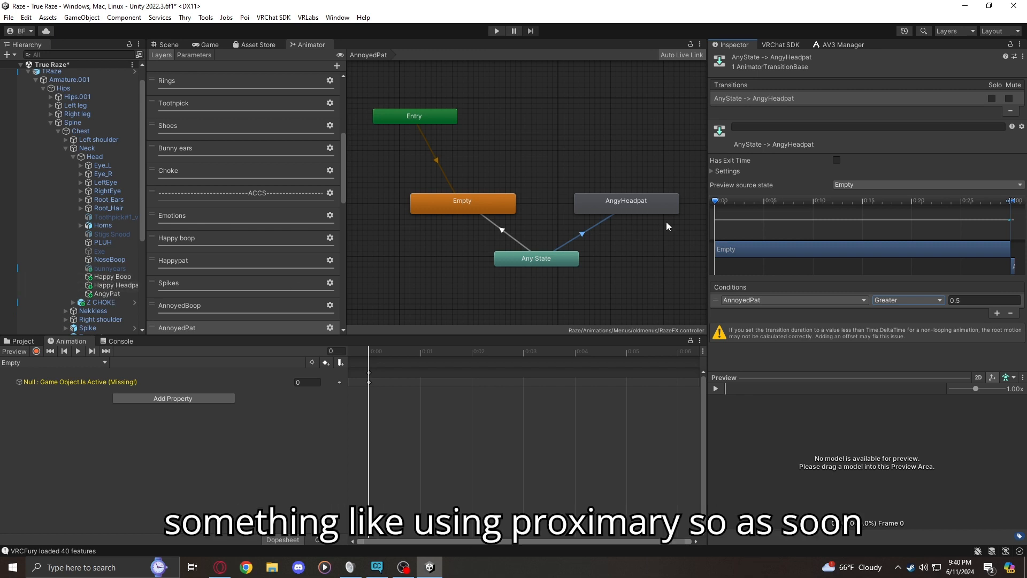
click(962, 301)
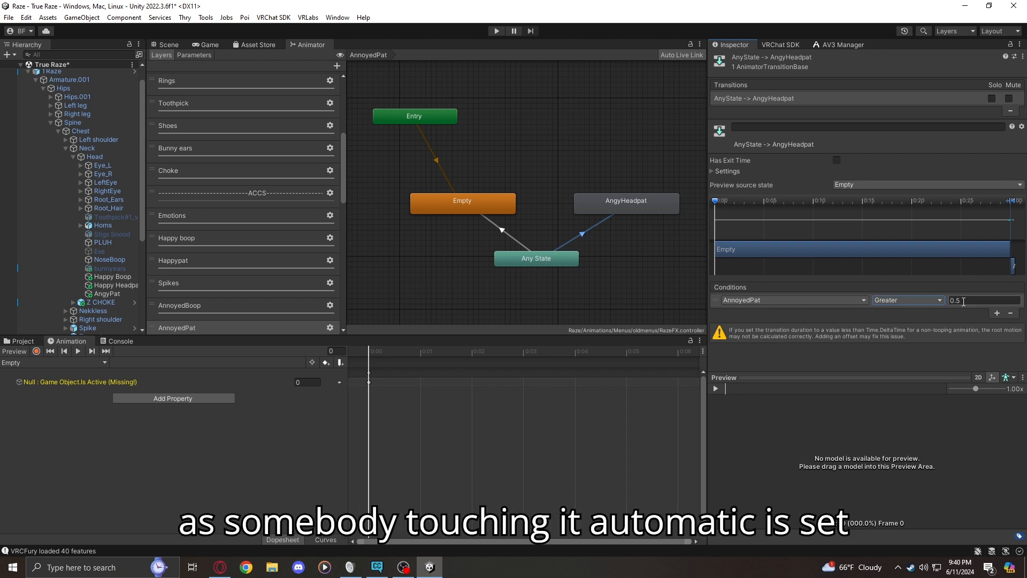
Check the AngyPat contact receiver's settings against the condition of the transition from Any State to AngyHeadpat
click(107, 293)
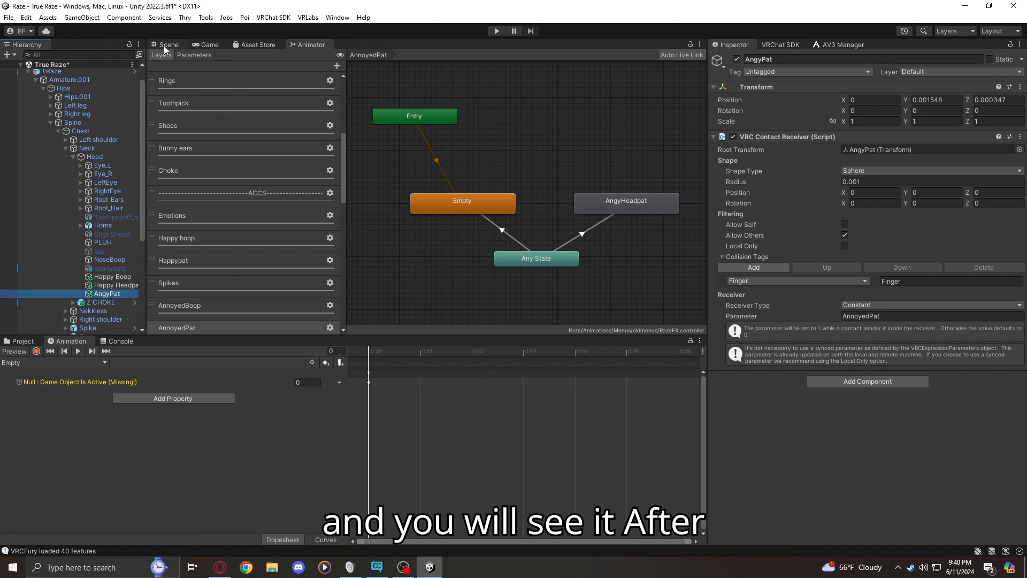
click(602, 223)
click(515, 217)
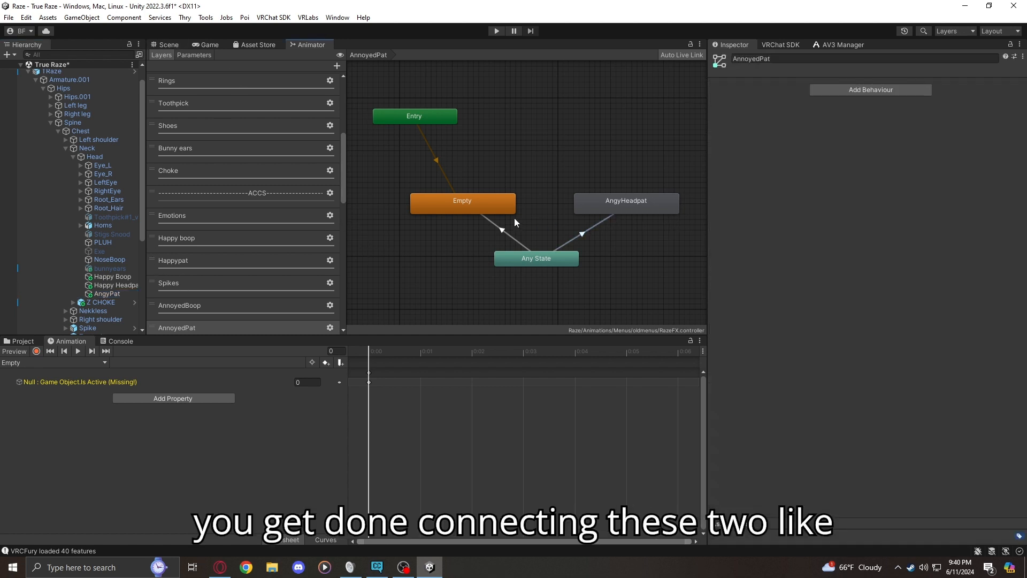
click(557, 240)
click(581, 235)
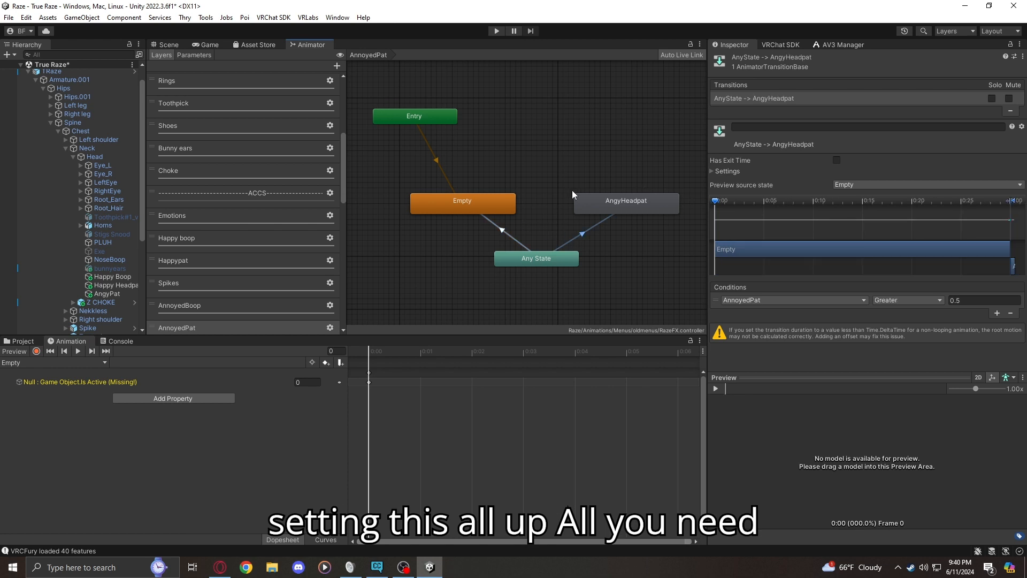
Review the AngyPat receiver in the Scene view and the expression parameters in the TRaze avatar's descriptor
click(169, 44)
click(107, 293)
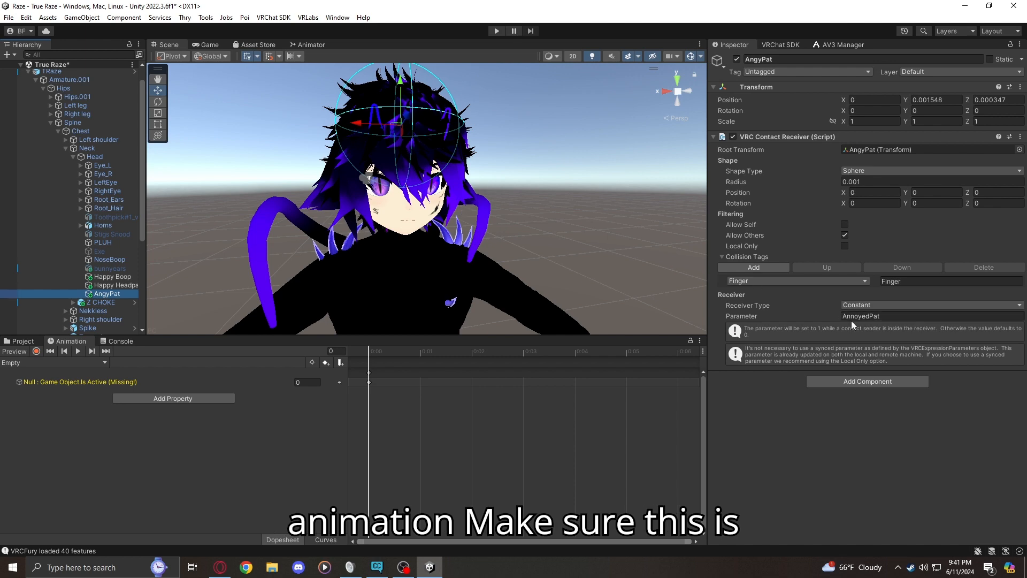
click(54, 72)
scroll(862, 396, down, 5)
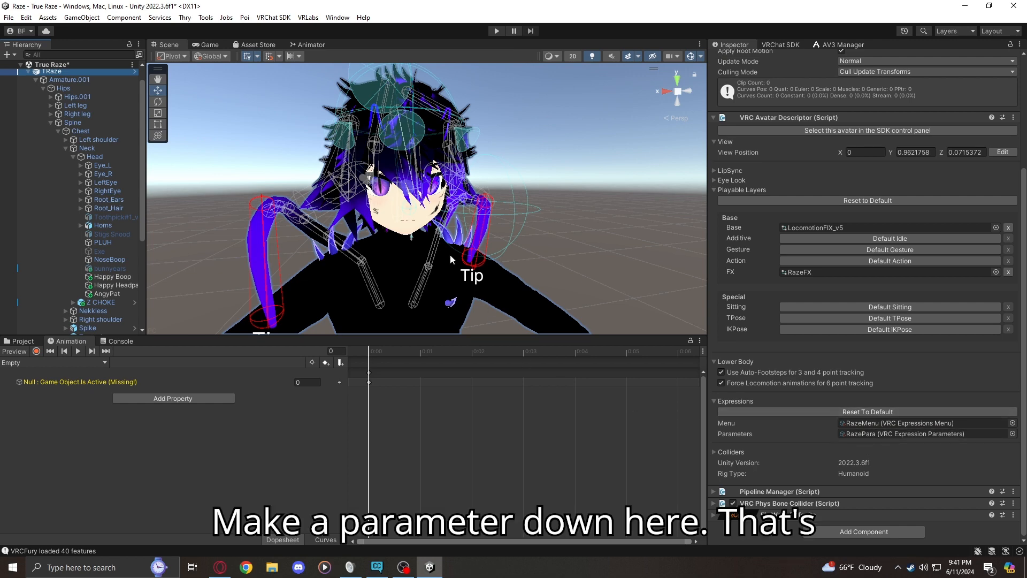
click(550, 218)
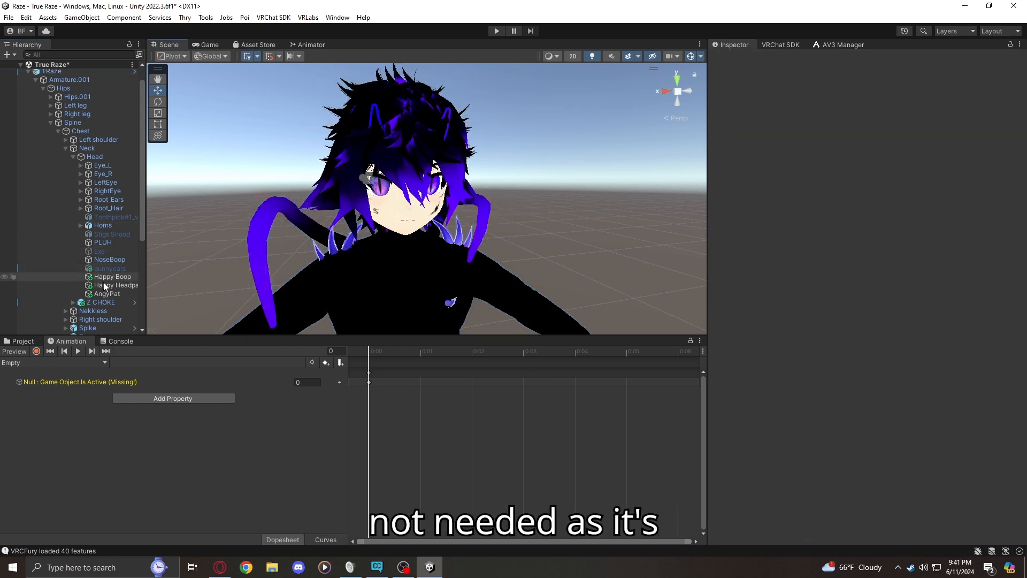
click(107, 294)
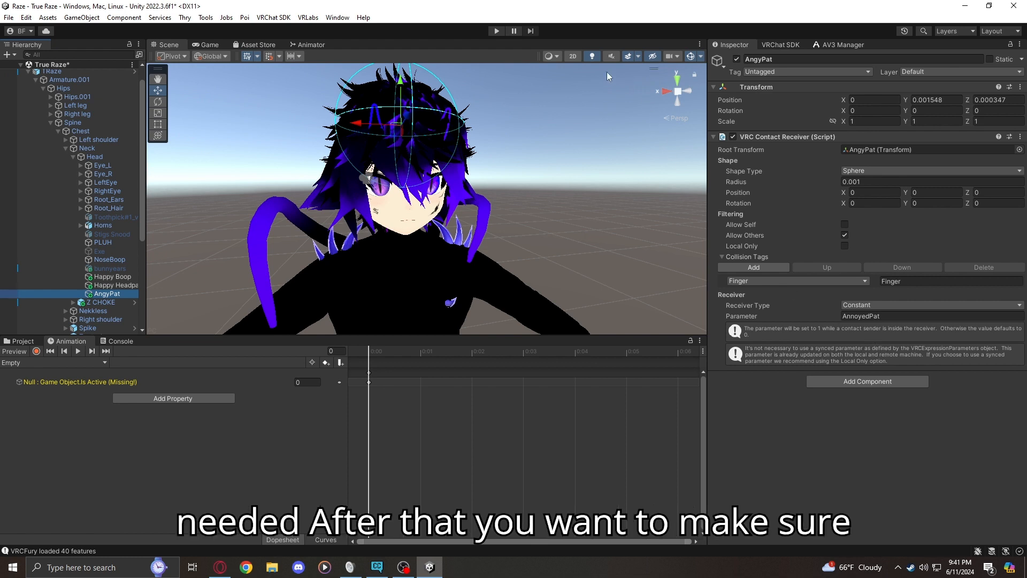
Enter play mode and create an empty object under the Directional Light
click(496, 31)
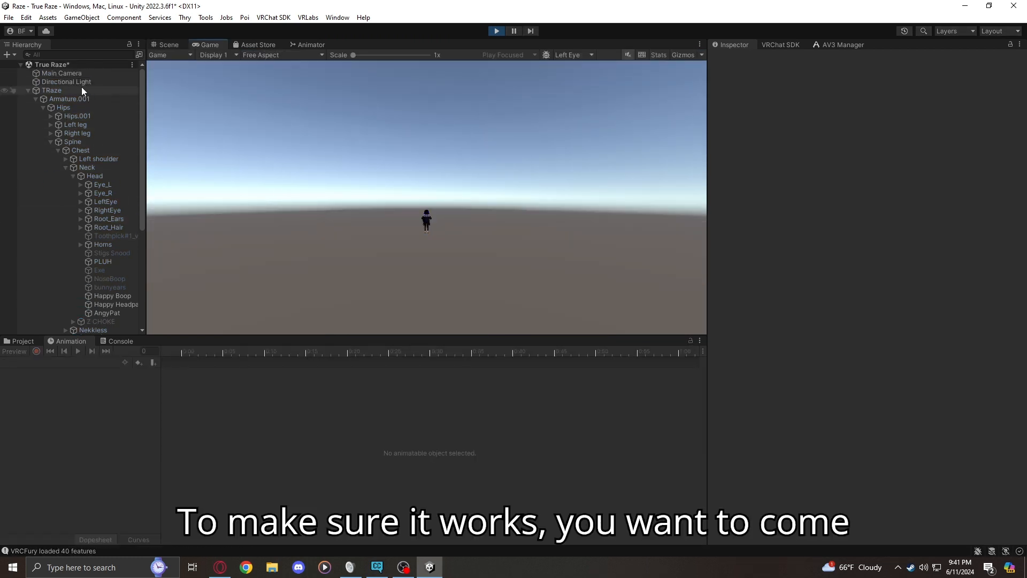
scroll(78, 90, down, 6)
scroll(63, 179, up, 7)
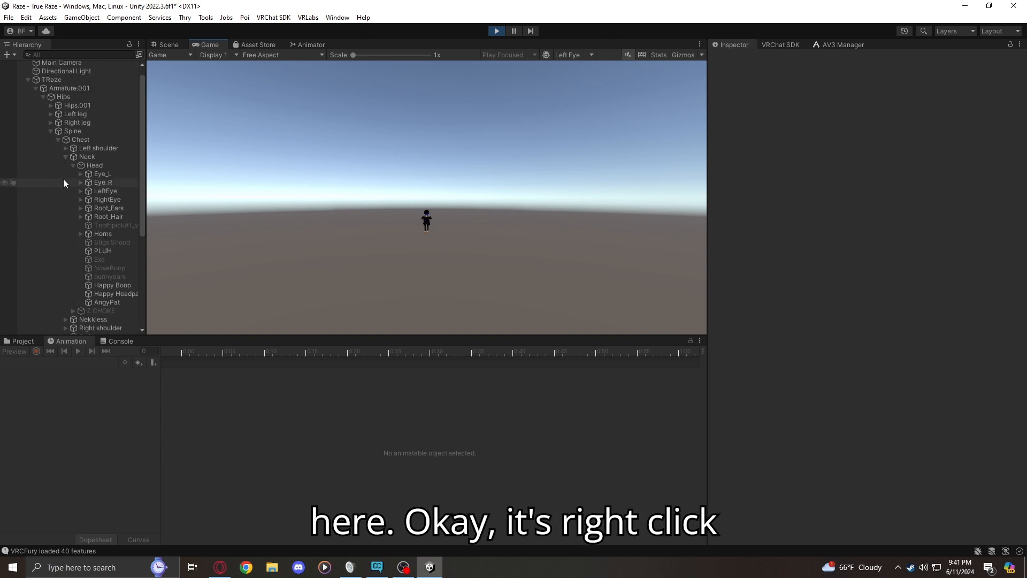
right_click(69, 81)
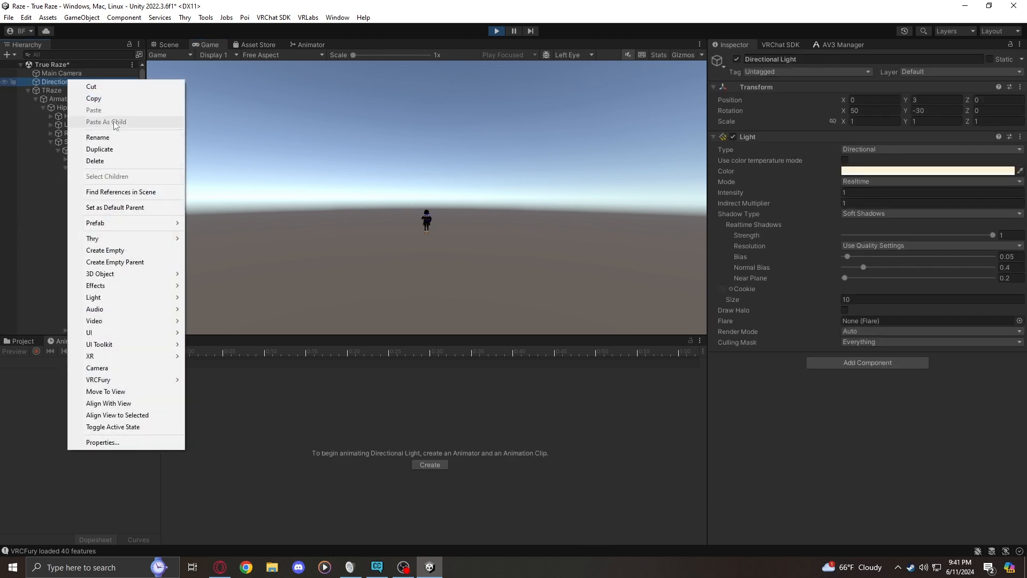
click(107, 249)
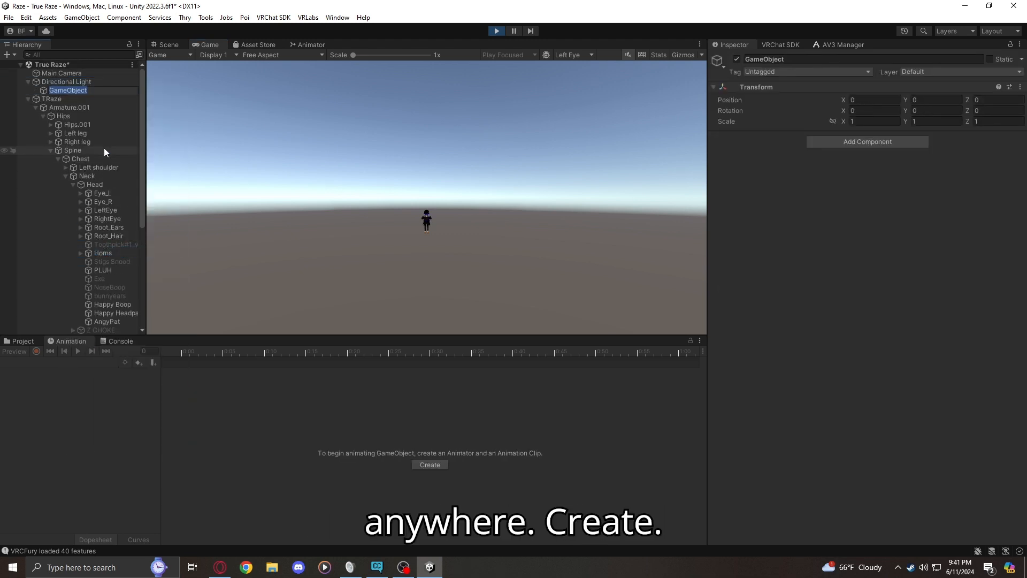
Move the new empty object out of the Directional Light to be a direct child of the TRaze avatar
click(45, 87)
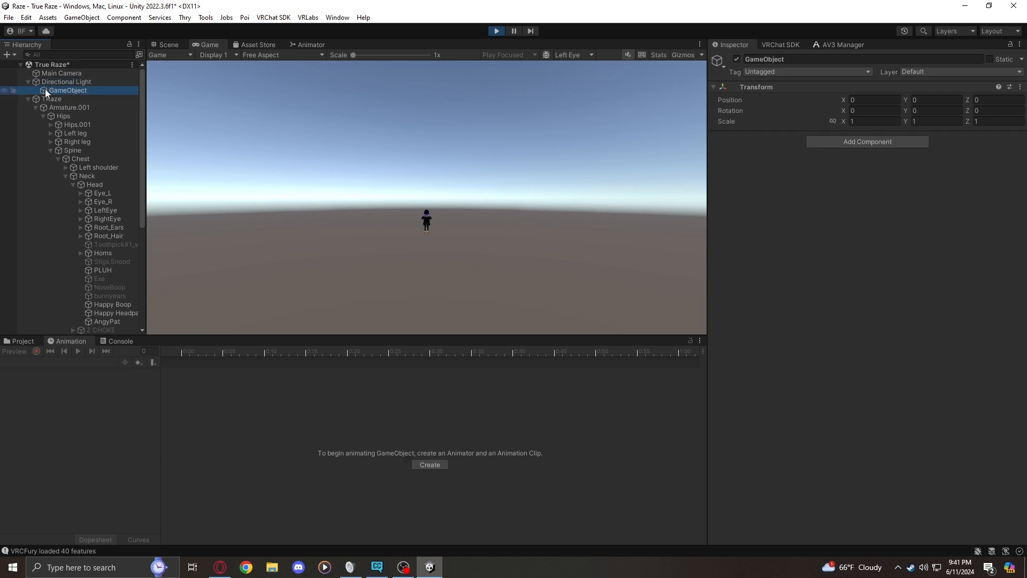
drag(45, 89, 99, 100)
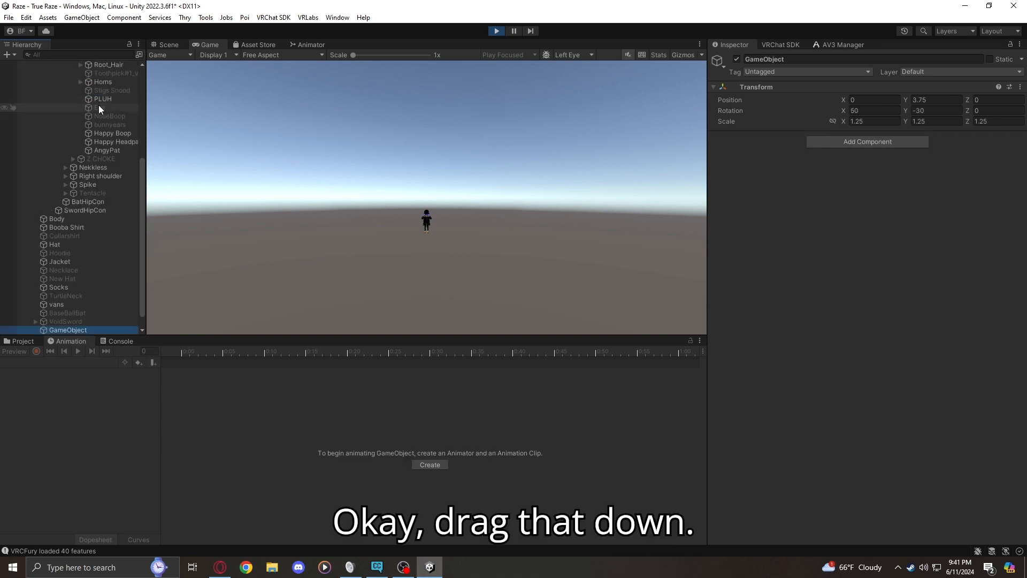
click(288, 208)
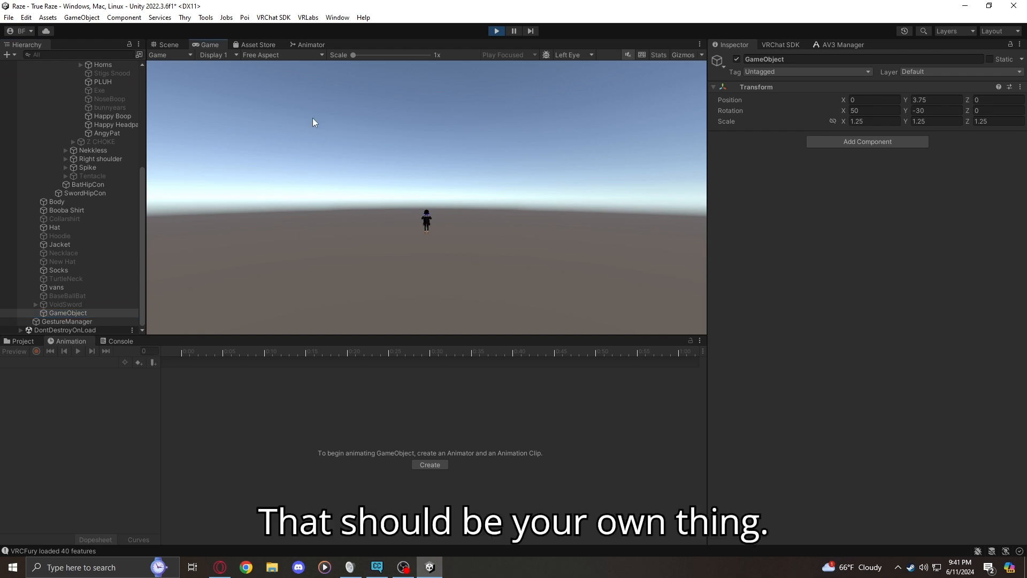
Move the empty object down in the Scene view to just above the avatar's head, at about Y 0.779
click(169, 44)
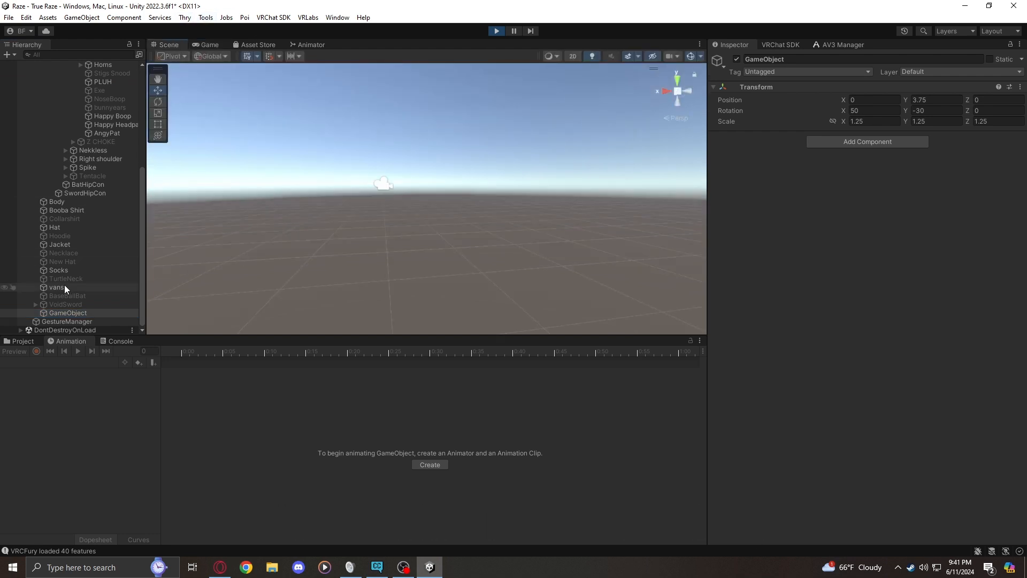
double_click(78, 310)
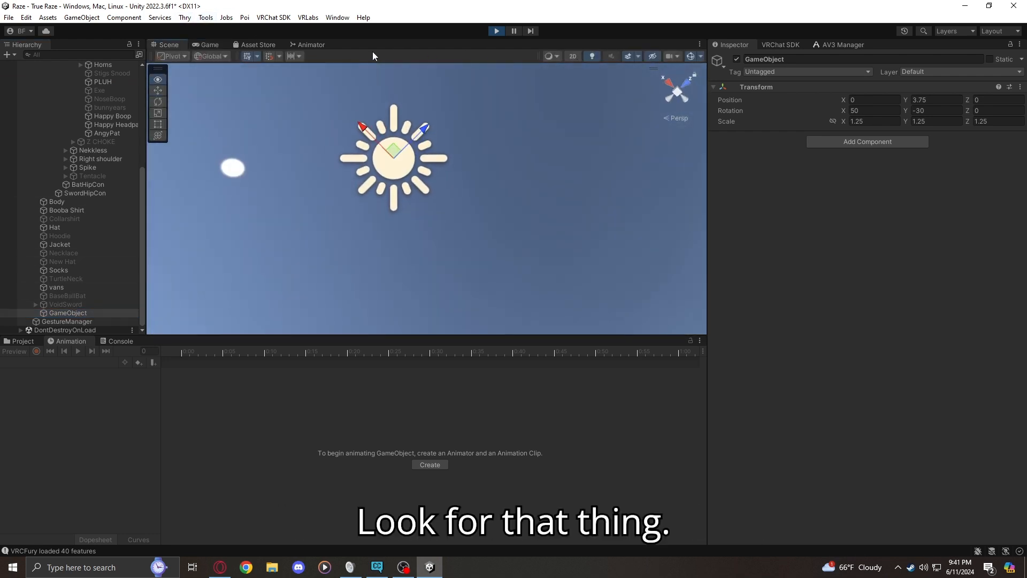
drag(393, 144, 393, 146)
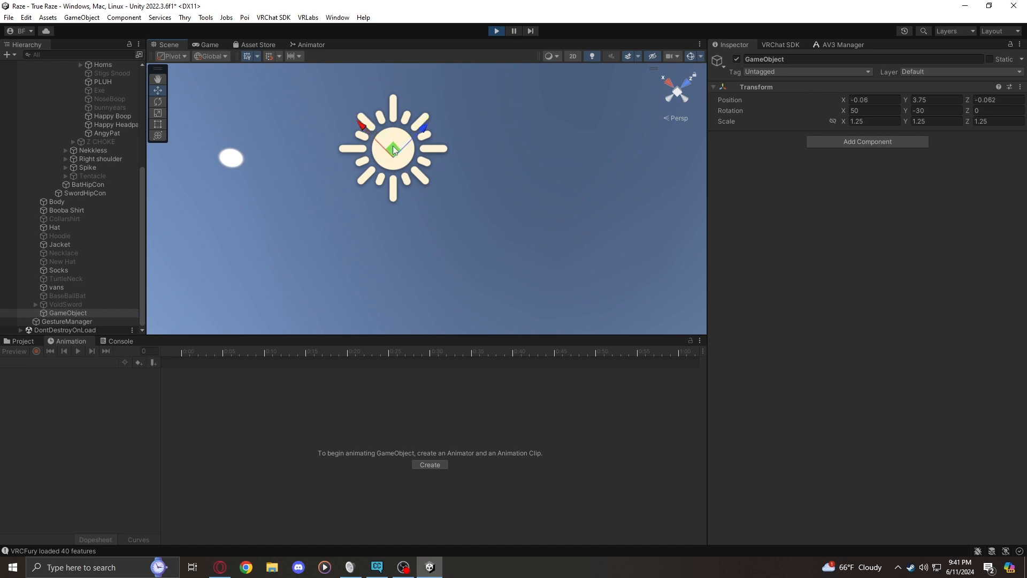
right_drag(393, 146, 249, 393)
key(s)
key(f)
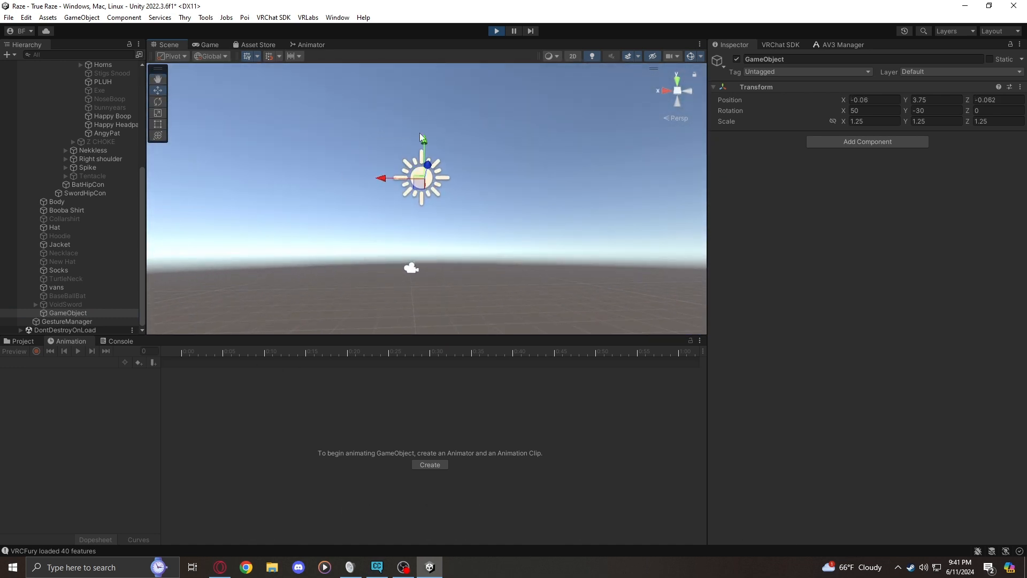
drag(424, 212, 400, 274)
right_drag(400, 274, 428, 129)
key(w)
key(s)
key(w)
drag(437, 80, 441, 147)
right_drag(441, 147, 466, 225)
Try adding a VRC Contact Sender to the empty object during play mode, and exit play mode
click(855, 143)
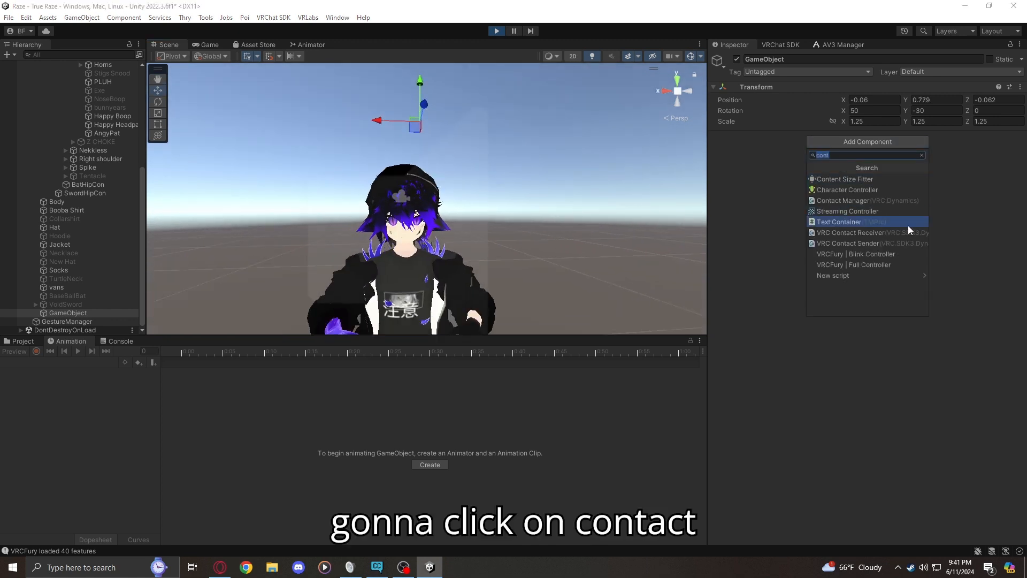
click(848, 244)
mouse_move(514, 182)
right_down()
mouse_move(530, 164)
mouse_move(602, 251)
mouse_move(474, 251)
right_up()
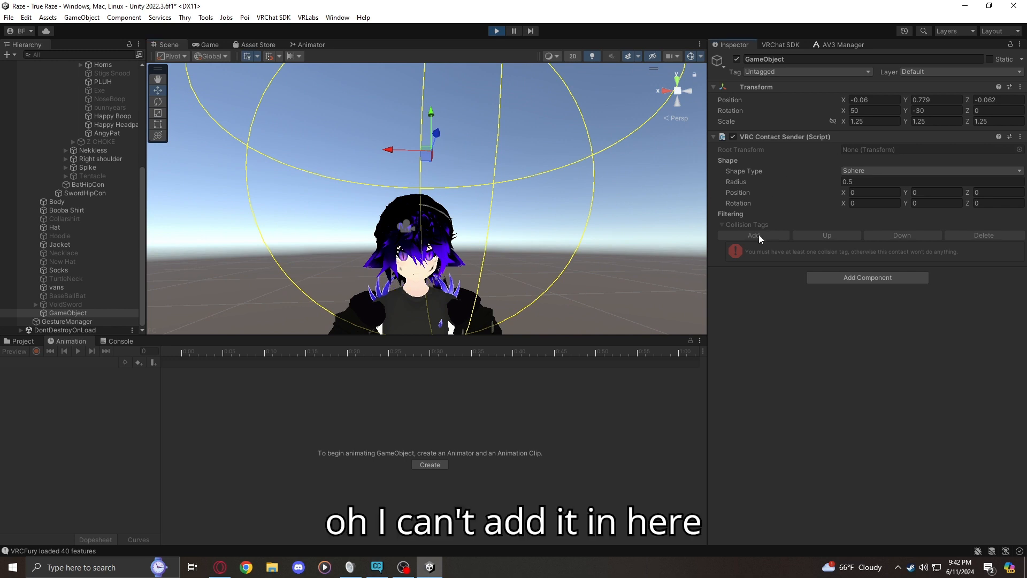
click(495, 32)
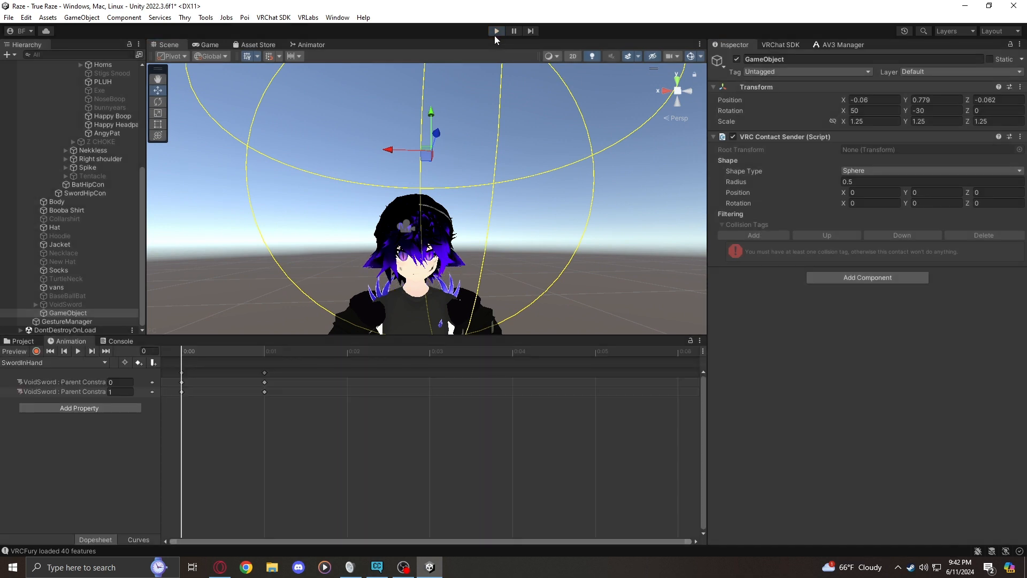
click(52, 323)
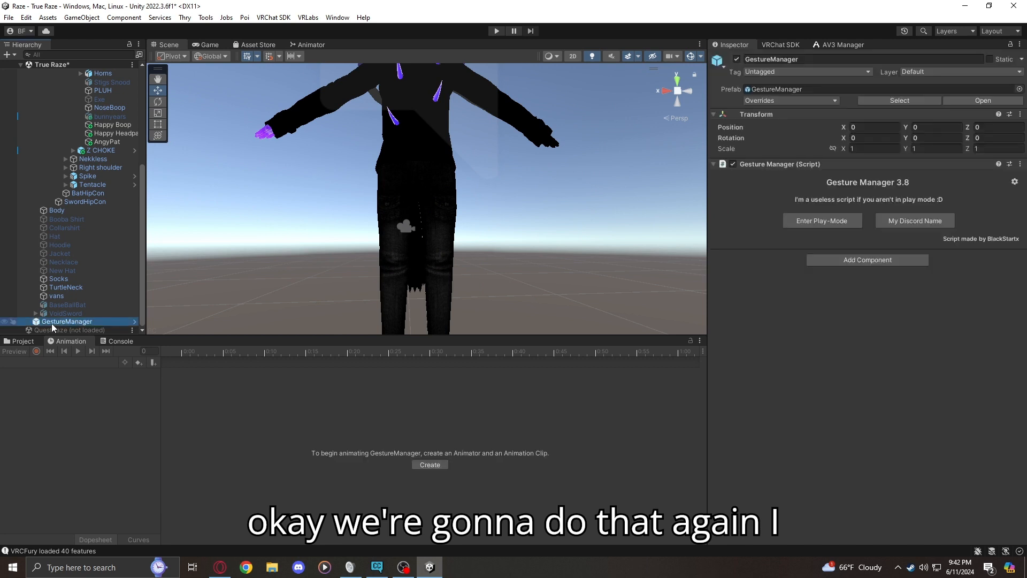
scroll(97, 179, up, 10)
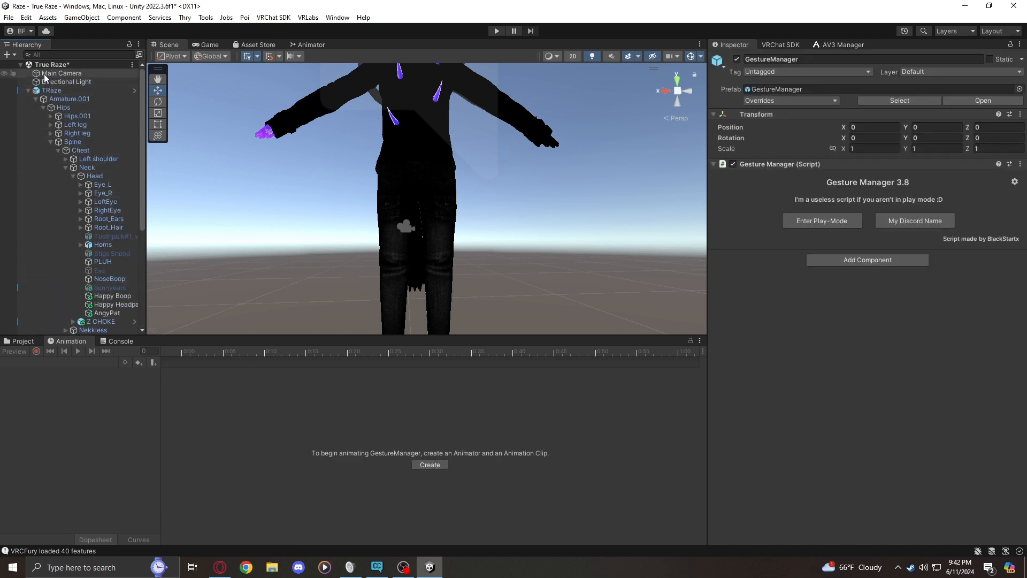
click(59, 73)
right_click(46, 75)
click(33, 66)
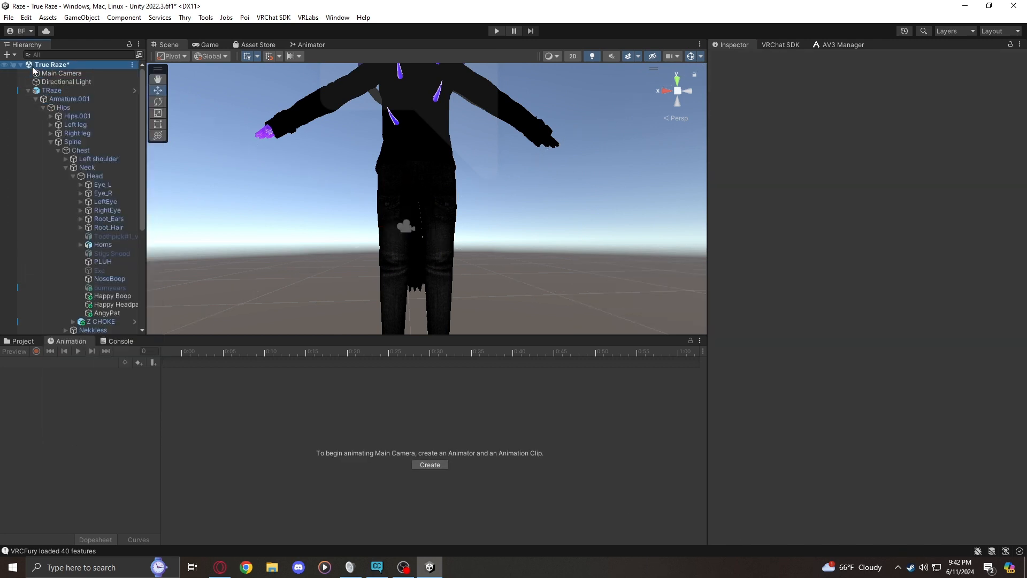
click(32, 72)
click(32, 67)
click(40, 75)
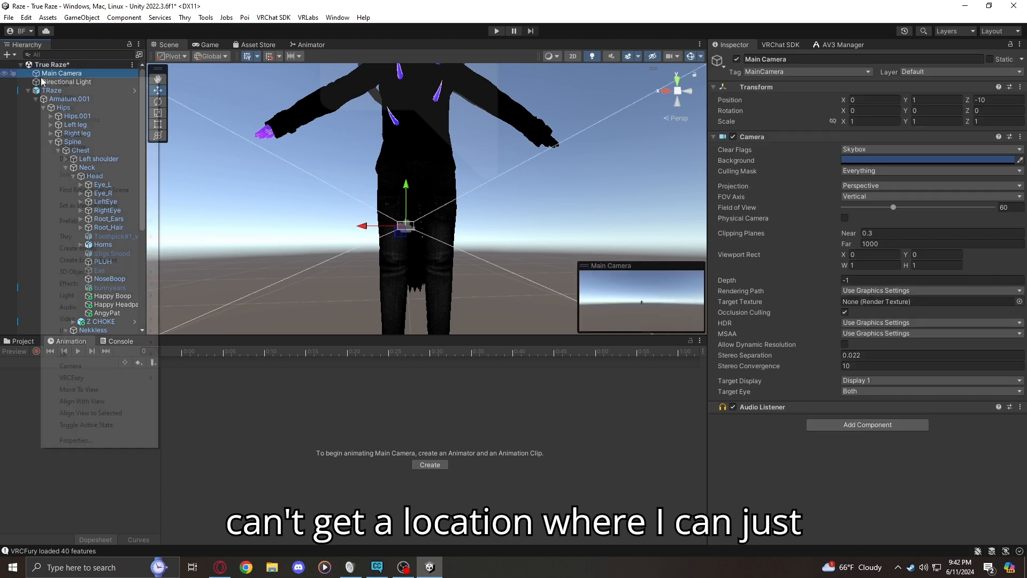
right_click(38, 76)
click(100, 55)
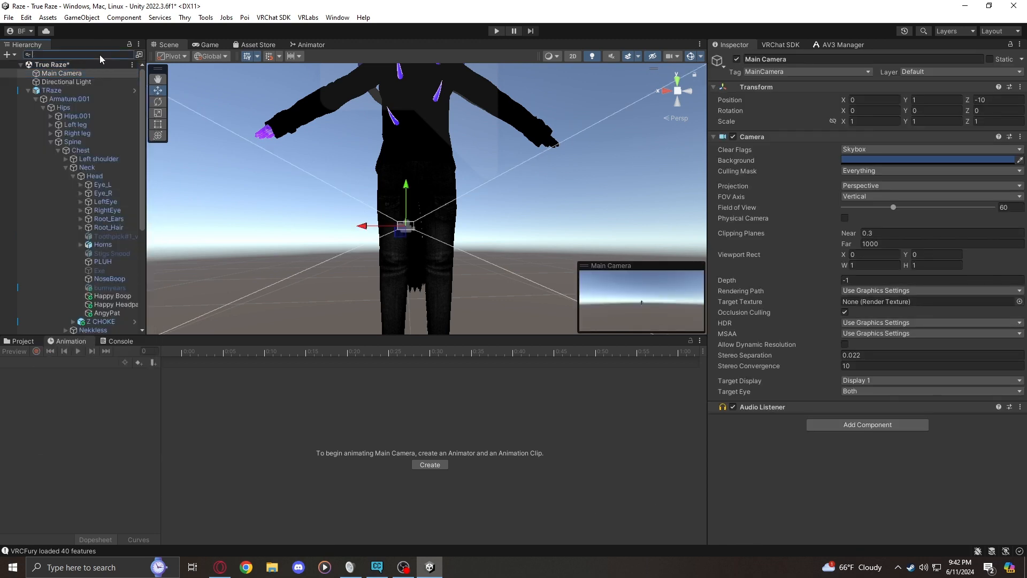
click(140, 55)
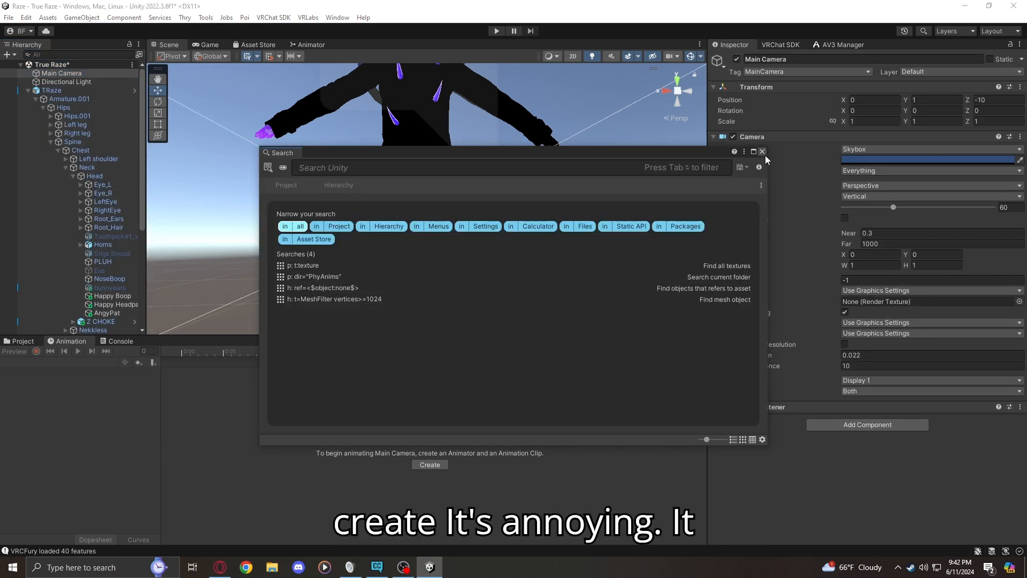
click(762, 151)
Collapse the TRaze hierarchy and create an empty object named Tester at the root of the True Raze scene
click(28, 90)
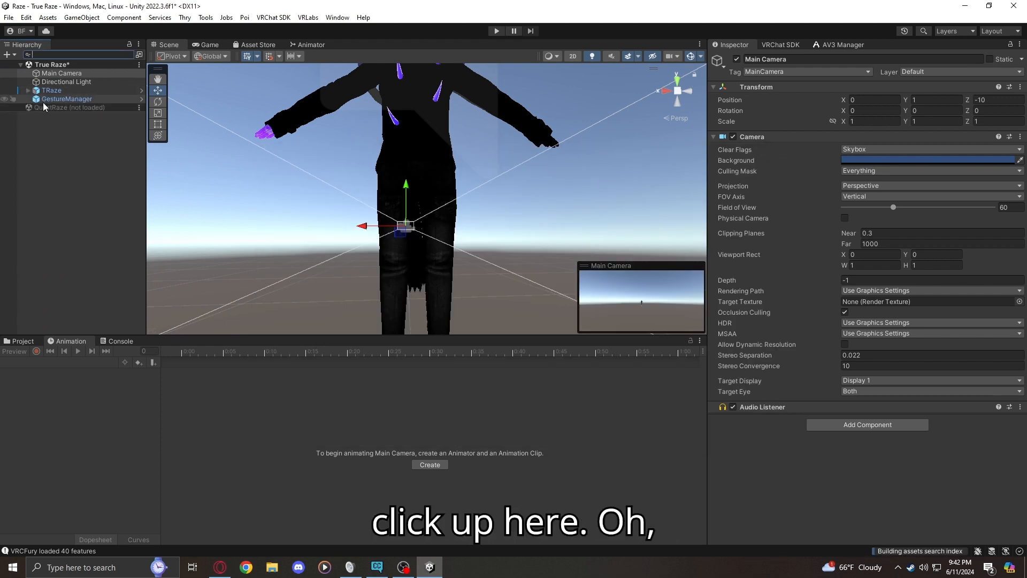
click(8, 55)
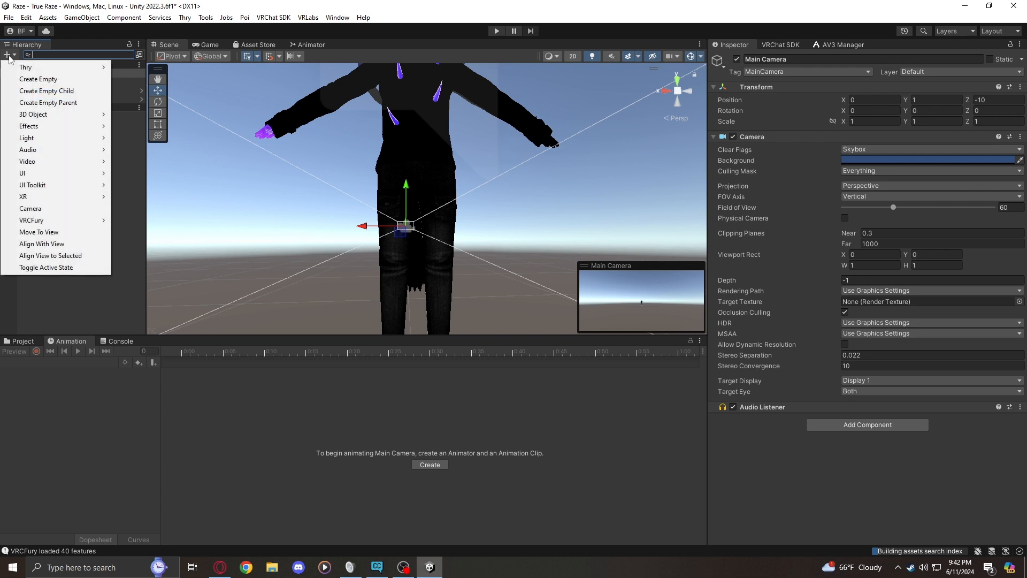
click(99, 78)
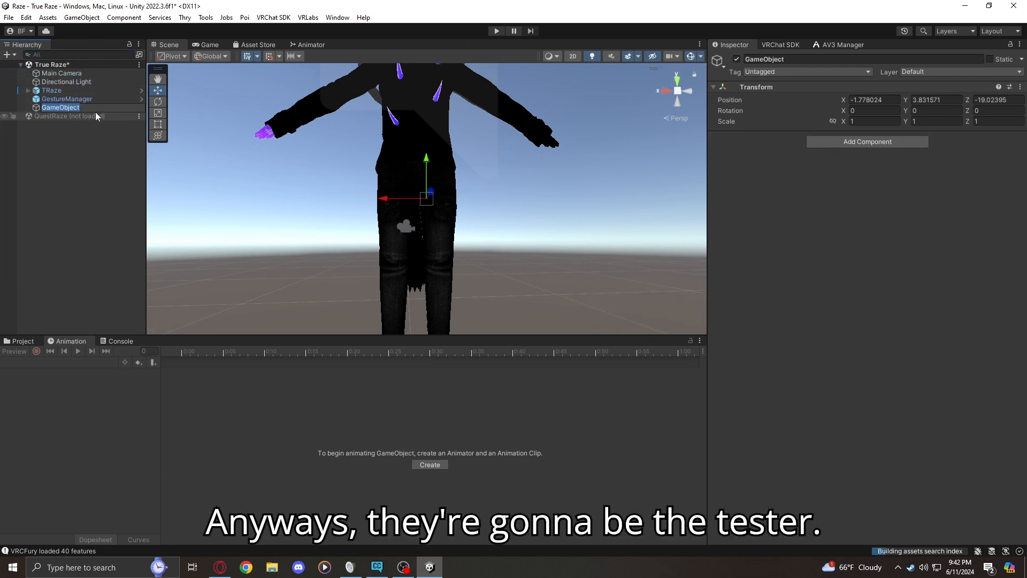
text(Tester)
key(Return)
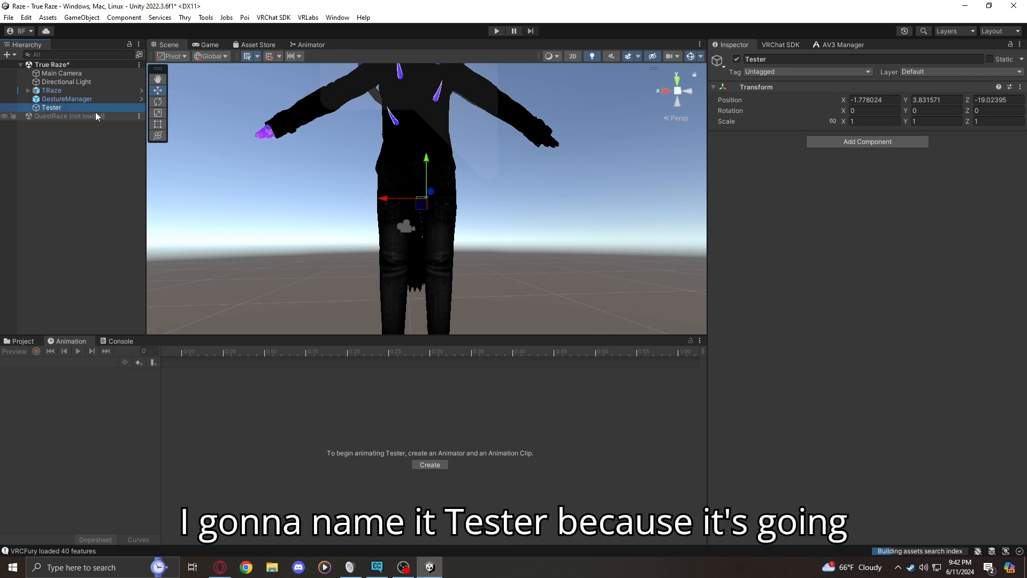
Add a VRC Contact Sender component to Tester and give it a Finger collision tag
click(866, 141)
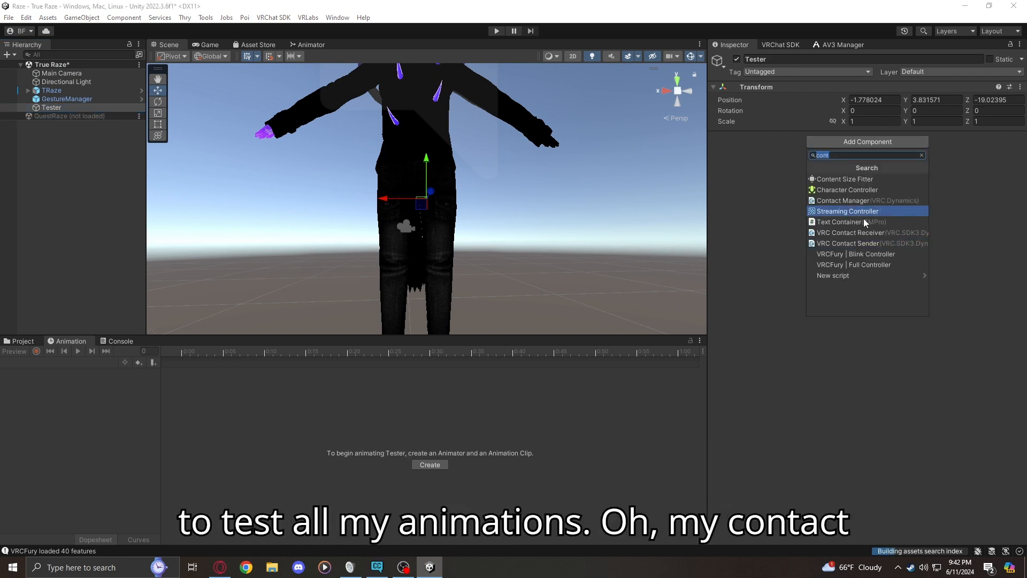
click(834, 243)
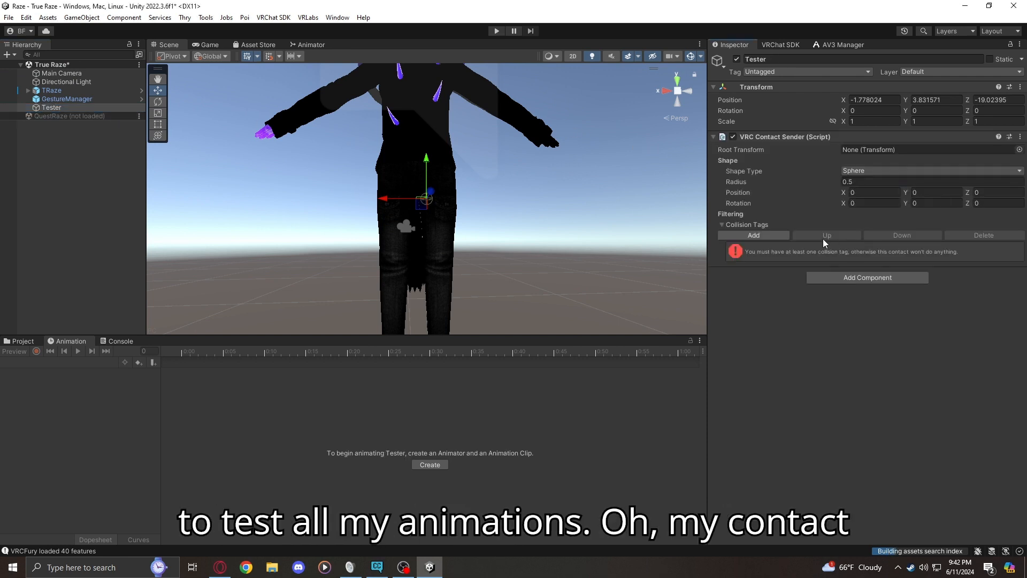
click(756, 235)
click(764, 249)
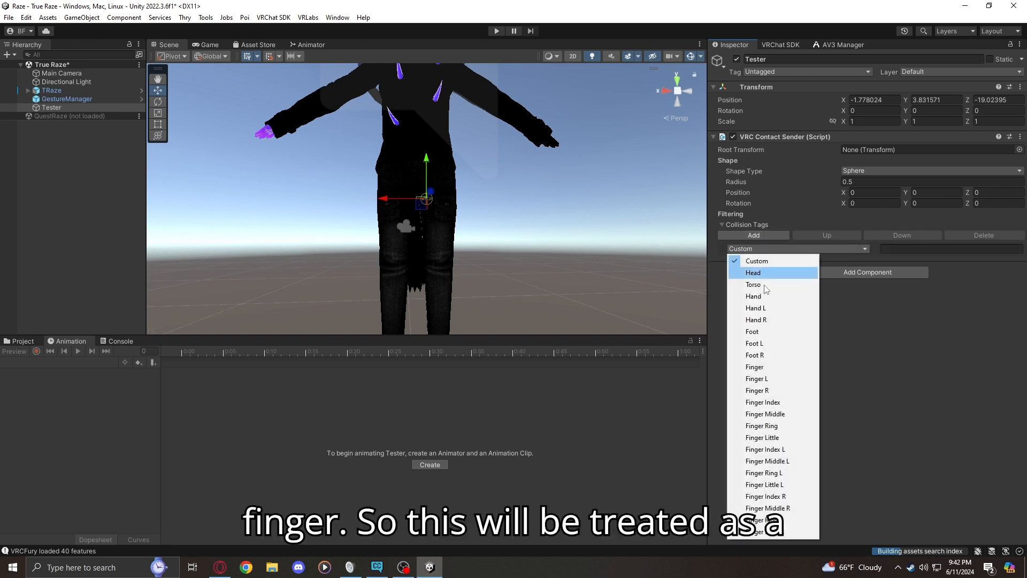
click(754, 367)
Move Tester in front of the avatar, to about X -0.216, Y 0.886, Z 0.474
right_drag(615, 278, 471, 184)
drag(463, 186, 603, 196)
right_drag(603, 196, 528, 170)
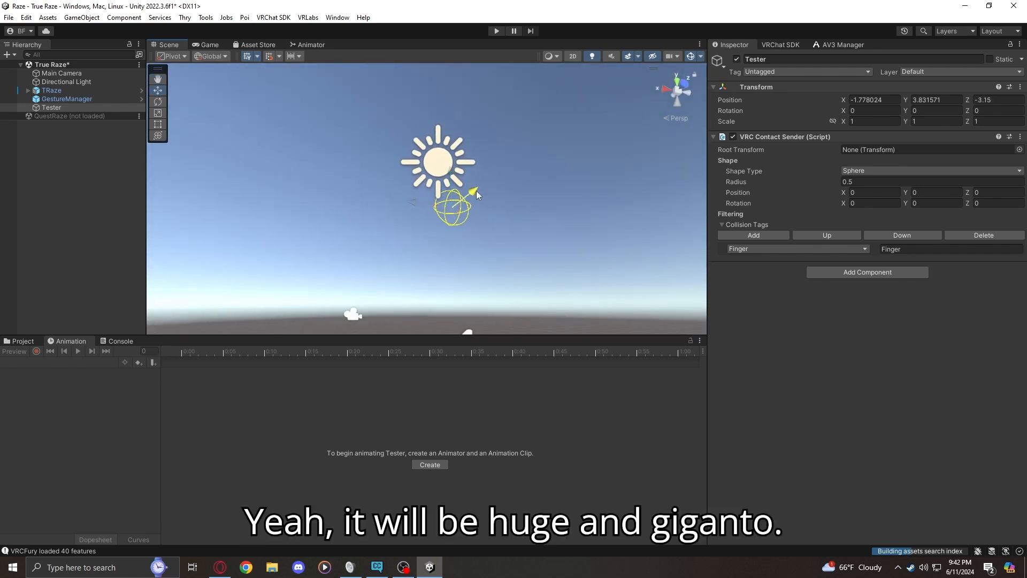
drag(475, 191, 561, 174)
drag(501, 136, 503, 283)
right_drag(503, 283, 554, 395)
drag(419, 183, 258, 188)
right_drag(259, 188, 330, 197)
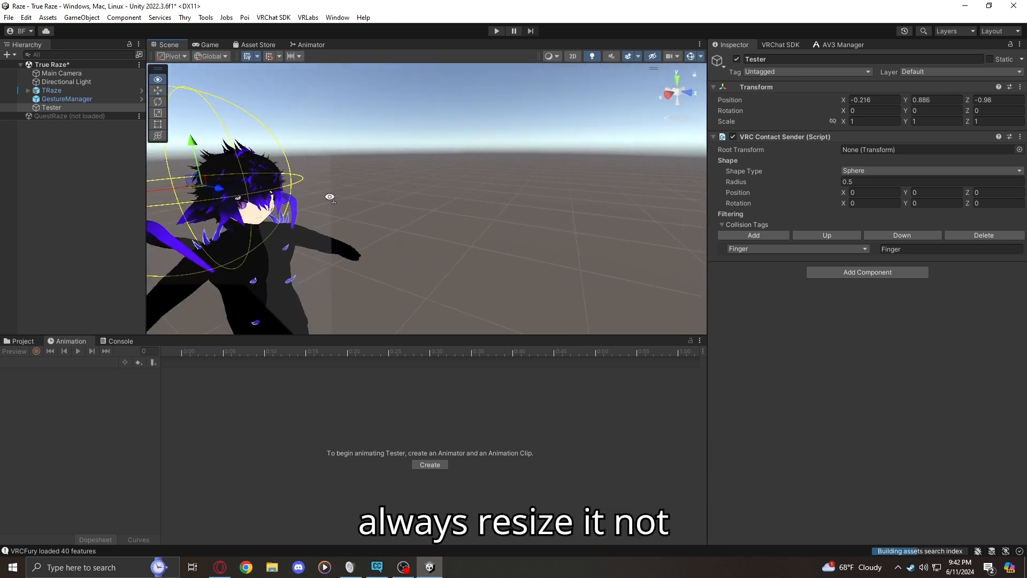
drag(225, 195, 541, 227)
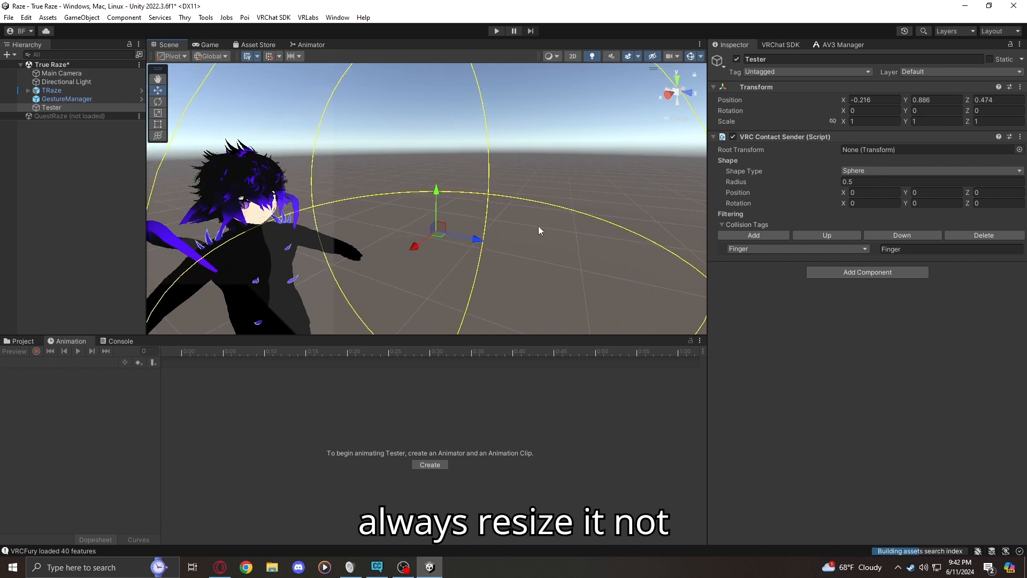
Set the radius of Tester's spherical contact sender to 0.1
click(851, 183)
click(865, 172)
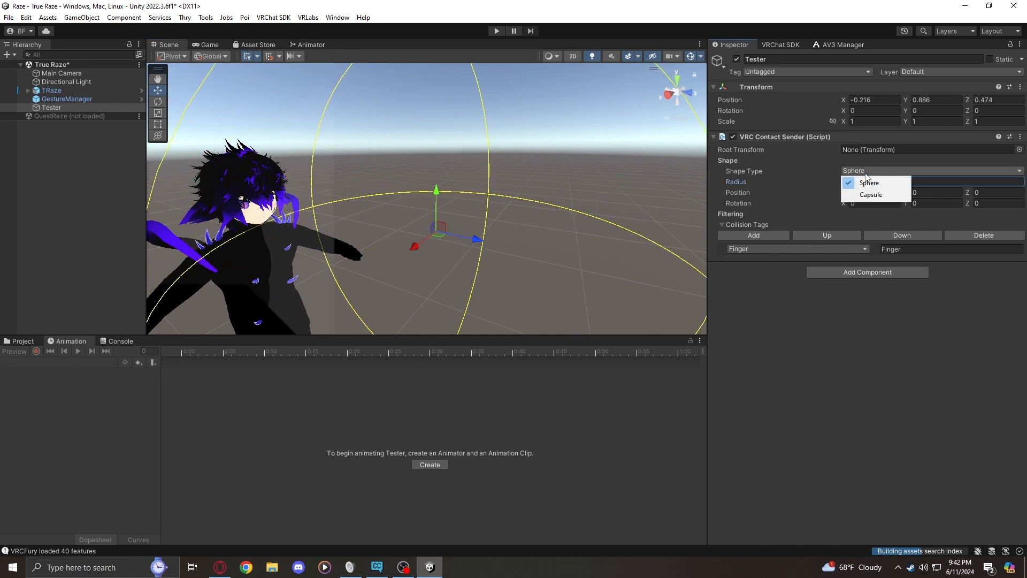
click(923, 182)
drag(848, 181, 865, 185)
text(1)
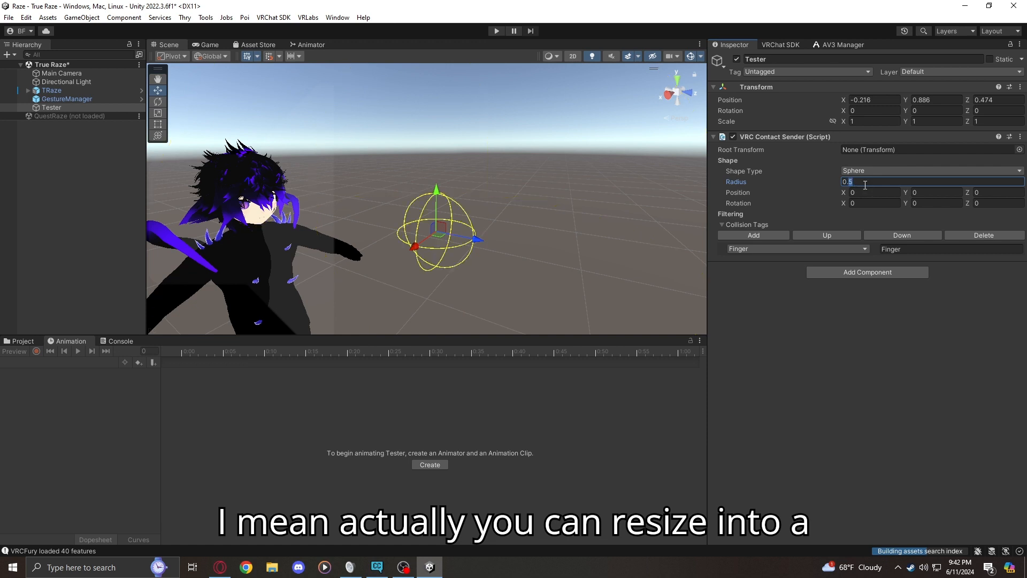
Try the Capsule shape type on Tester's contact sender and return it to Sphere
click(865, 171)
click(865, 187)
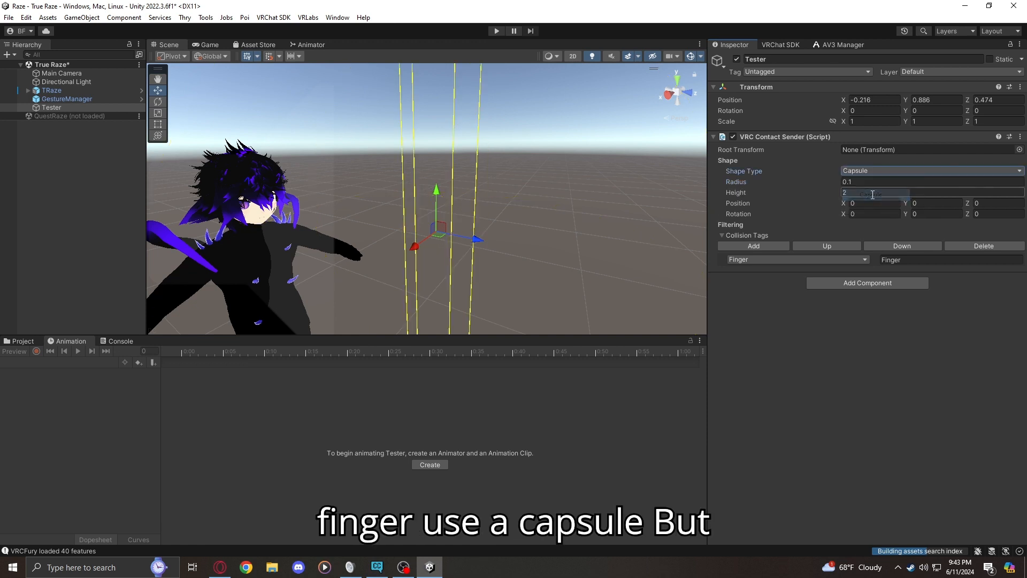
right_drag(575, 199, 615, 194)
click(861, 171)
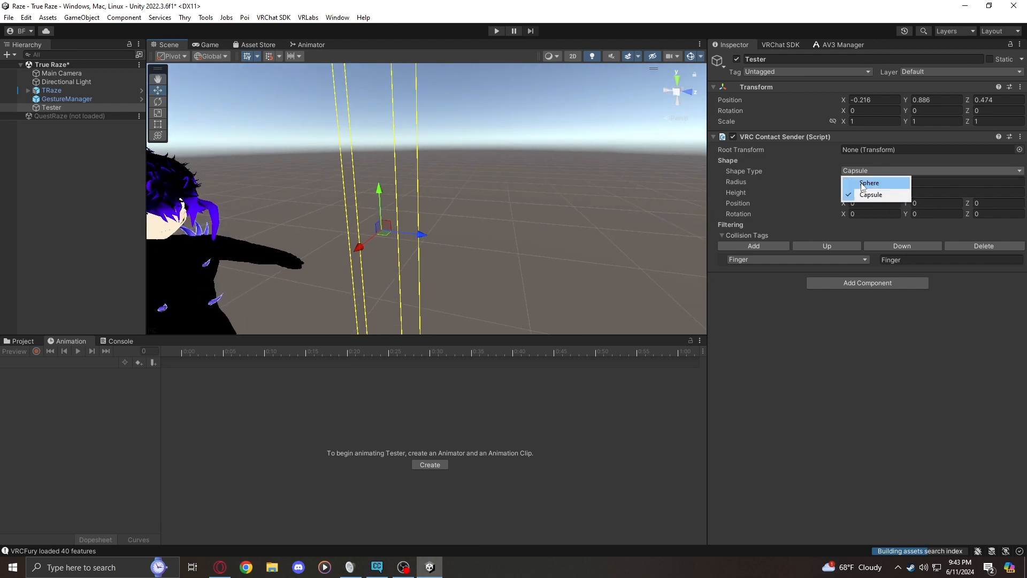
click(863, 182)
Shrink Tester's contact sender to a roughly fingertip-sized sphere by setting its radius to 0.02
right_drag(546, 207, 495, 211)
key(w)
click(851, 182)
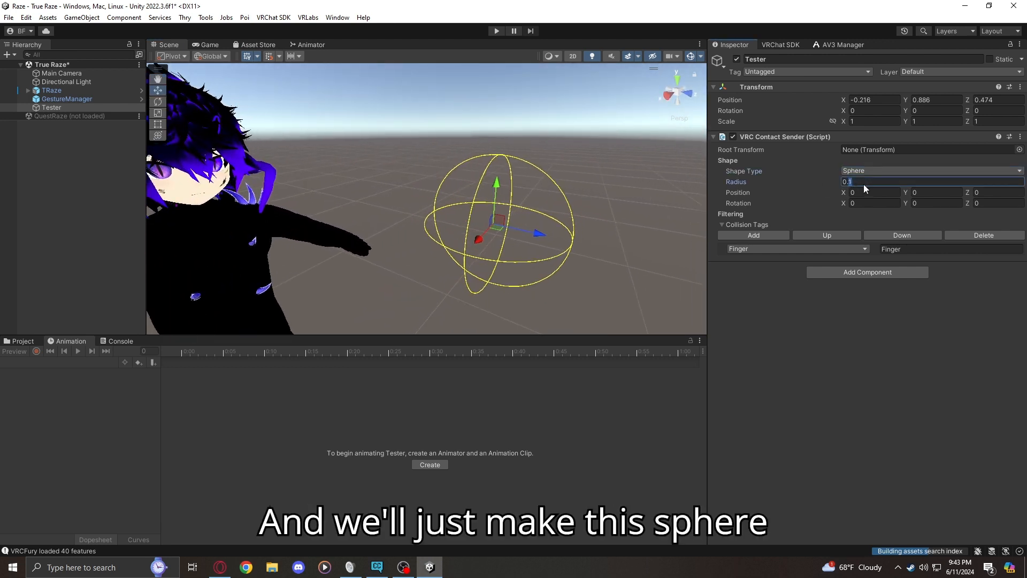
text(0.05)
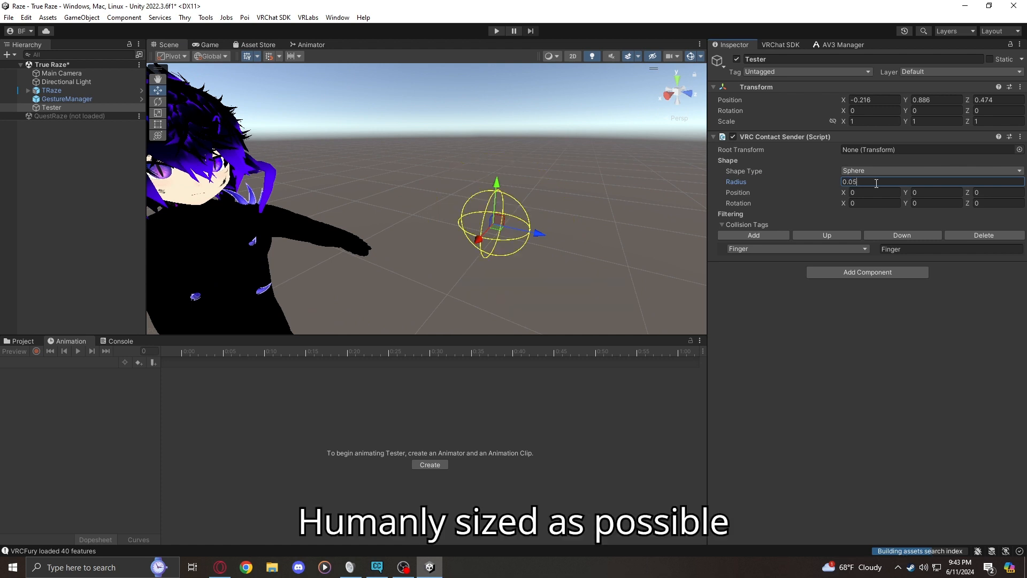
key(BackSpace)
text(3)
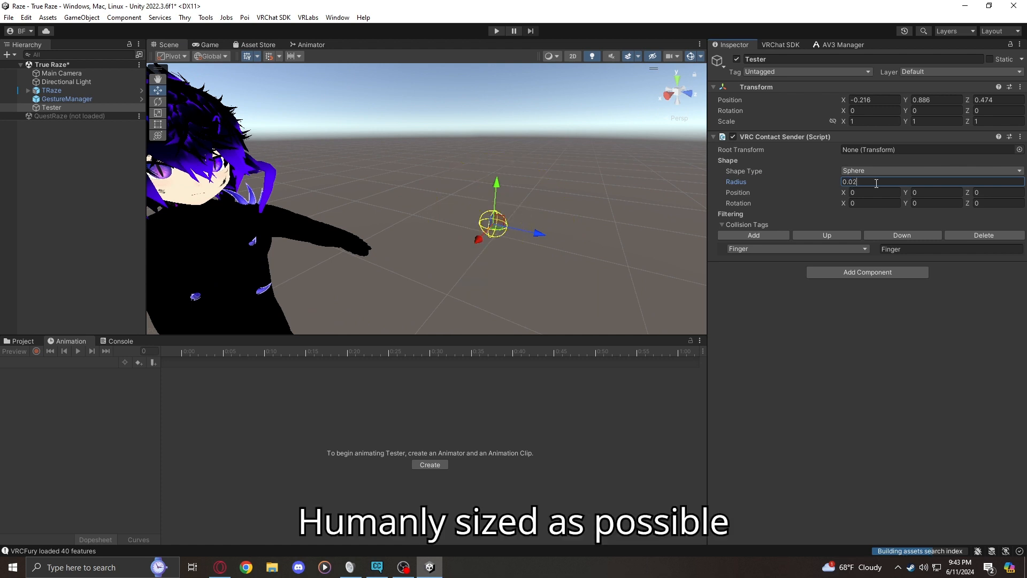
key(BackSpace)
text(2)
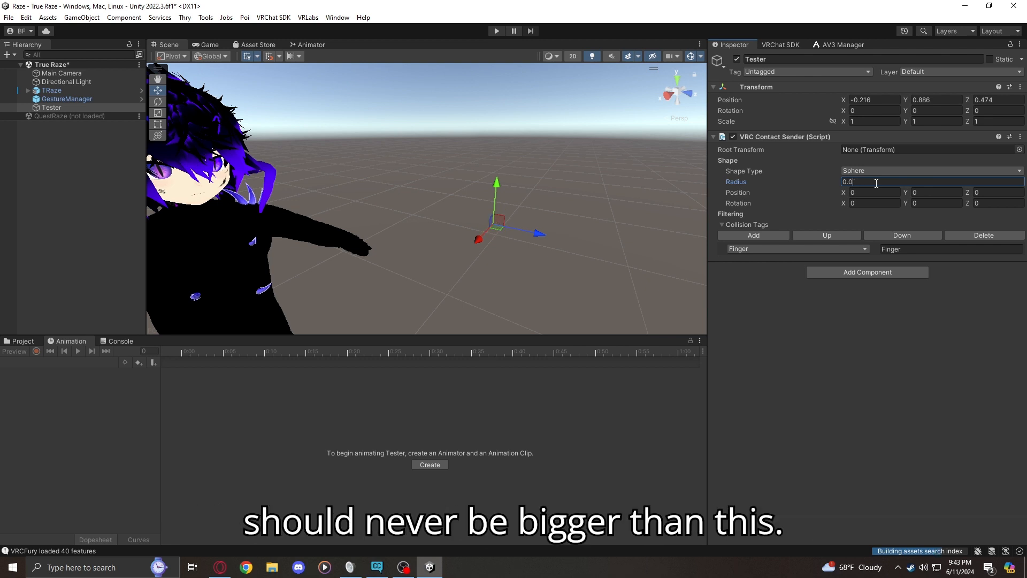
text(2)
right_drag(434, 203, 377, 191)
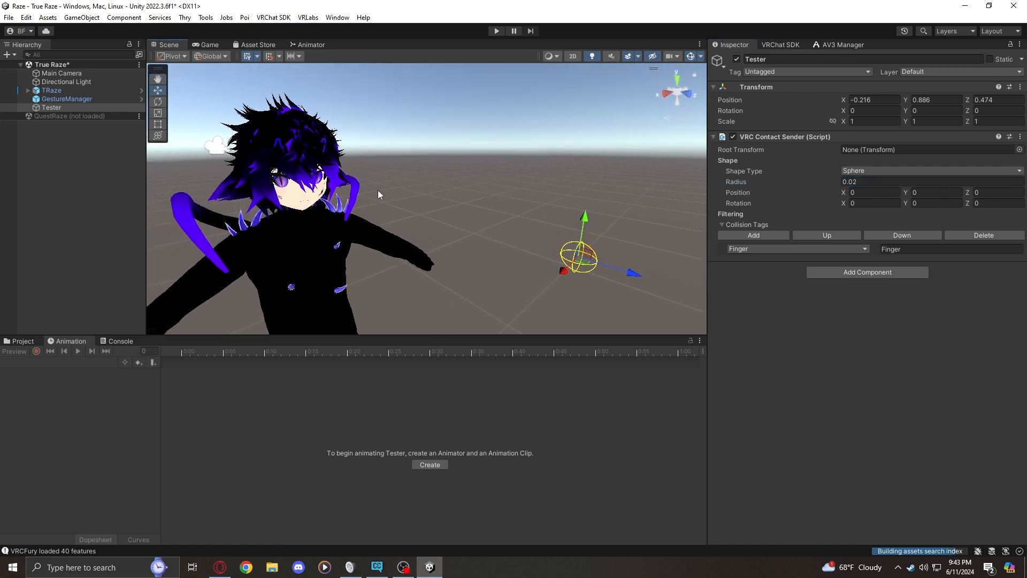
Enter play mode again and select the TRaze avatar followed by the GestureManager
click(445, 137)
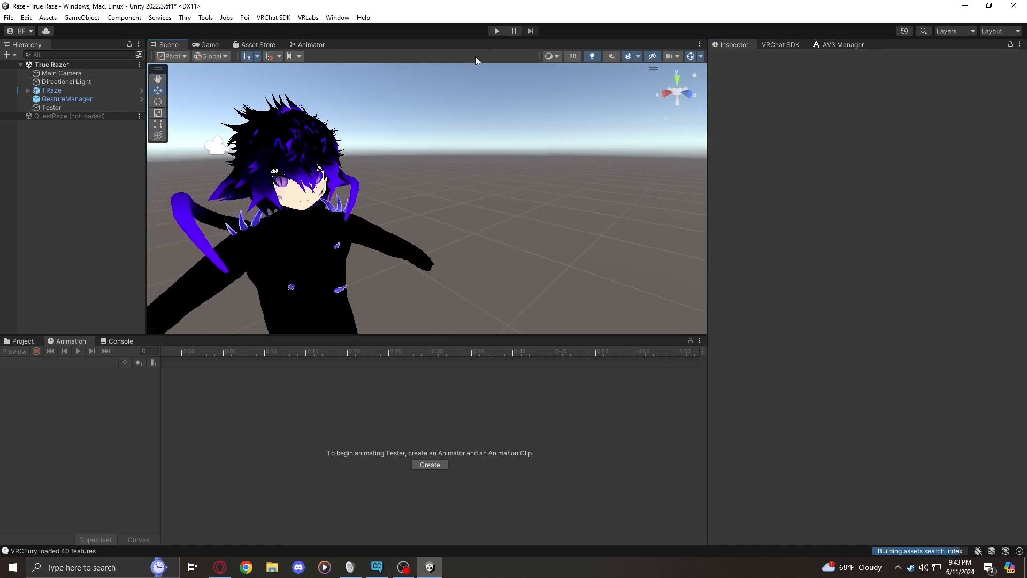
click(495, 32)
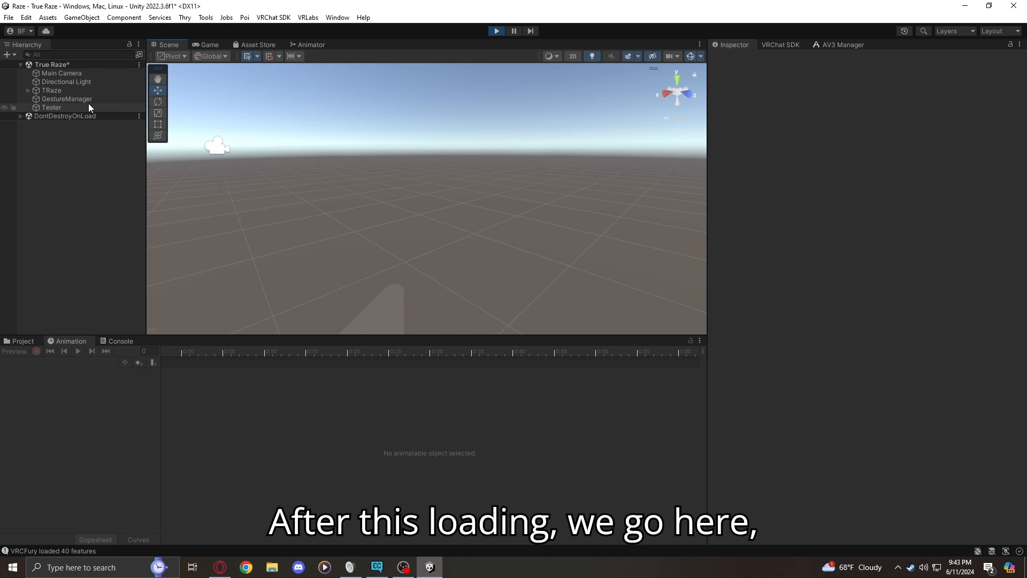
click(69, 91)
click(72, 99)
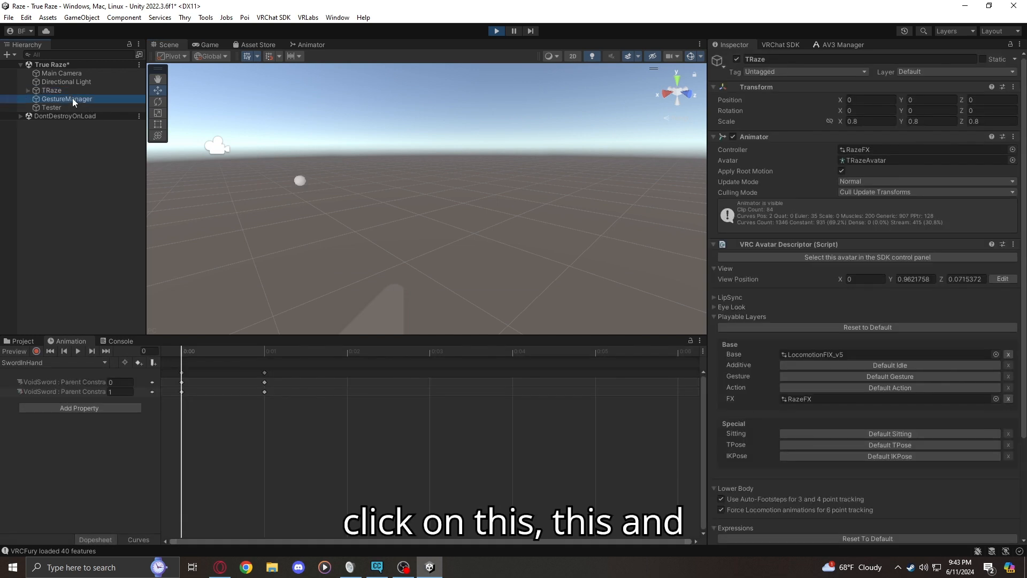
Move the Tester contact sender from beside the avatar onto the top of its head to test the headpat
click(78, 109)
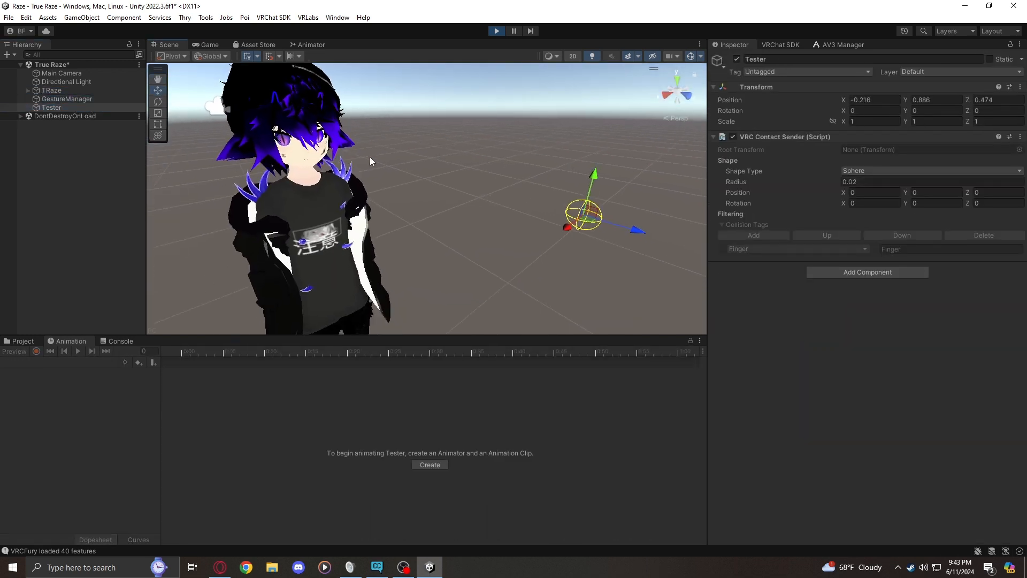
drag(456, 208, 439, 203)
right_drag(439, 203, 392, 193)
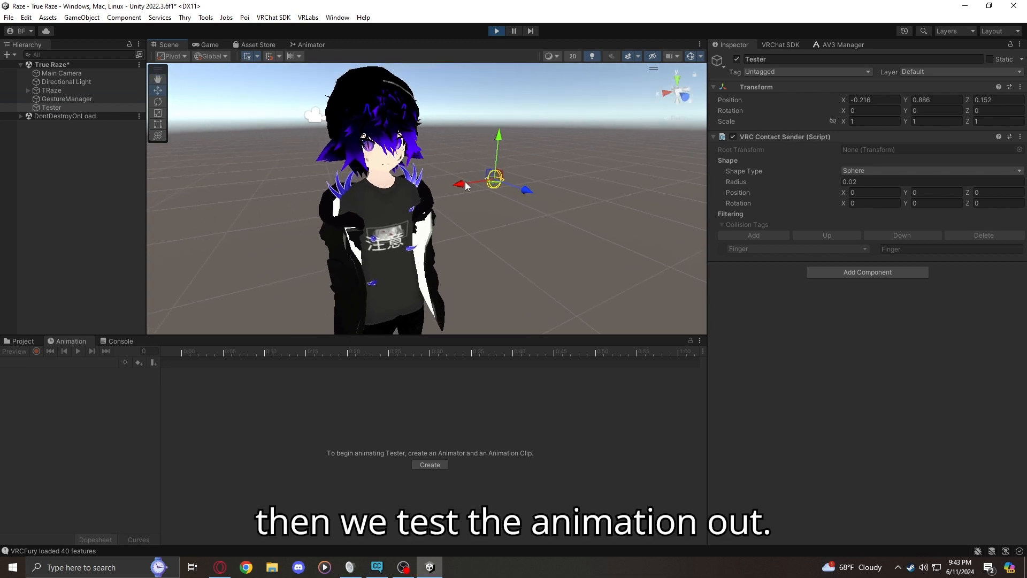
drag(464, 183, 361, 35)
right_drag(375, 126, 539, 86)
key(a)
key(w)
drag(497, 122, 399, 126)
right_drag(399, 126, 280, 127)
key(d)
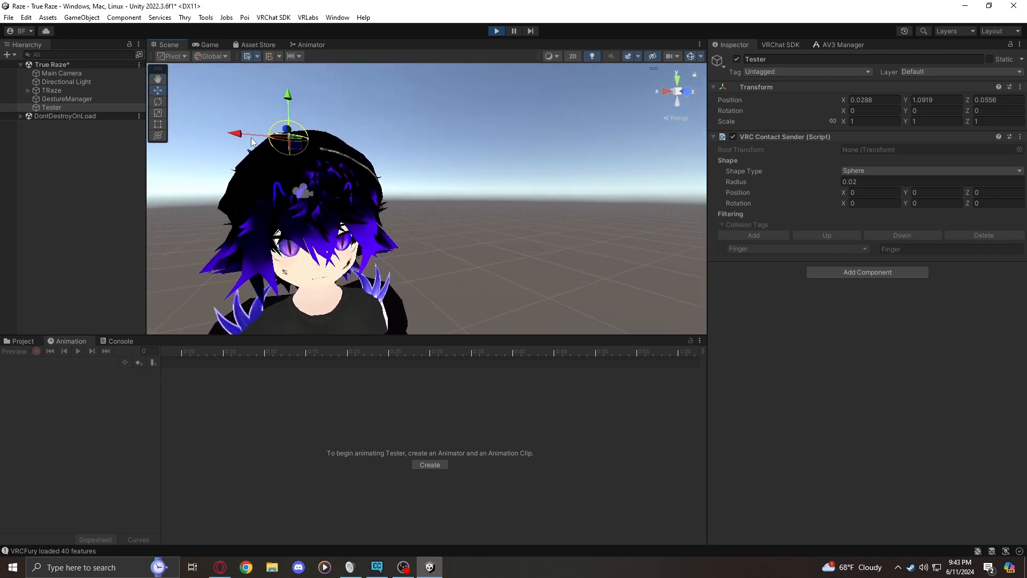
Shift Tester across and in front of the avatar's head to check the headpat reaction, and exit play mode
drag(251, 140, 260, 140)
drag(303, 101, 324, 115)
right_drag(325, 115, 526, 143)
drag(346, 194, 437, 198)
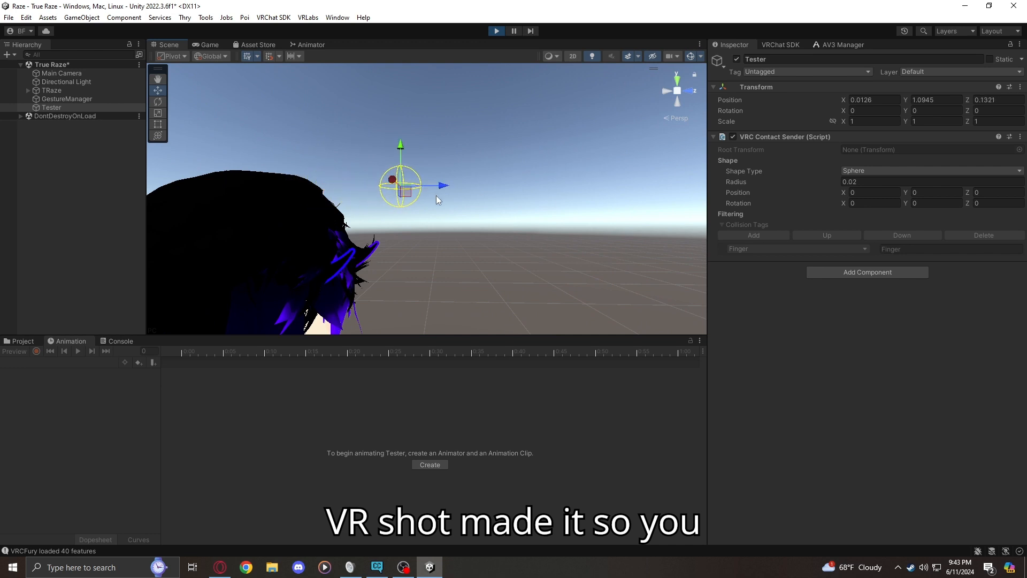
click(496, 31)
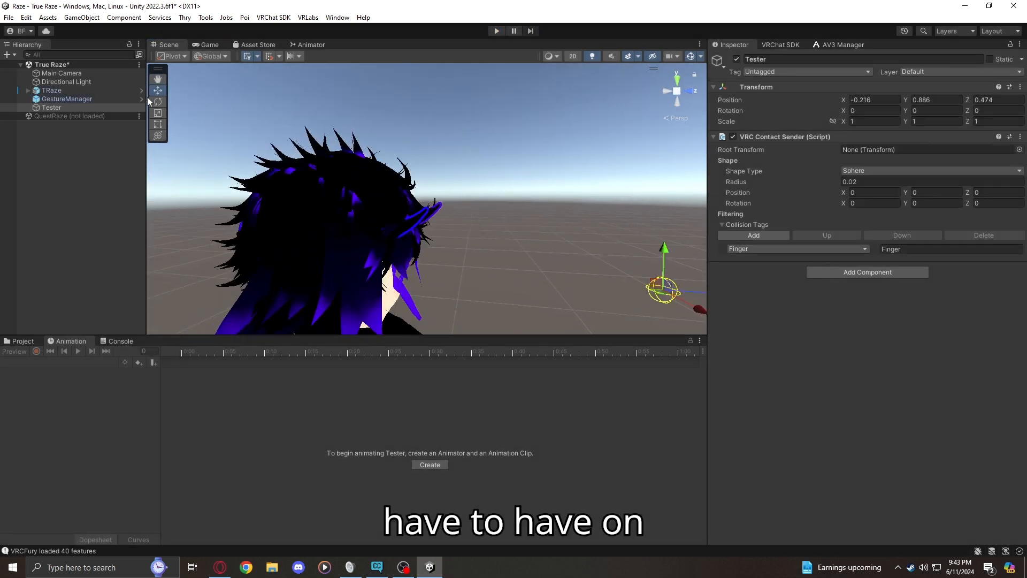
Enable Allow Self on the AngyPat, Happy Boop, Happy Headpat and NoseBoop contact receivers under TRaze's Head bone
click(24, 91)
click(28, 90)
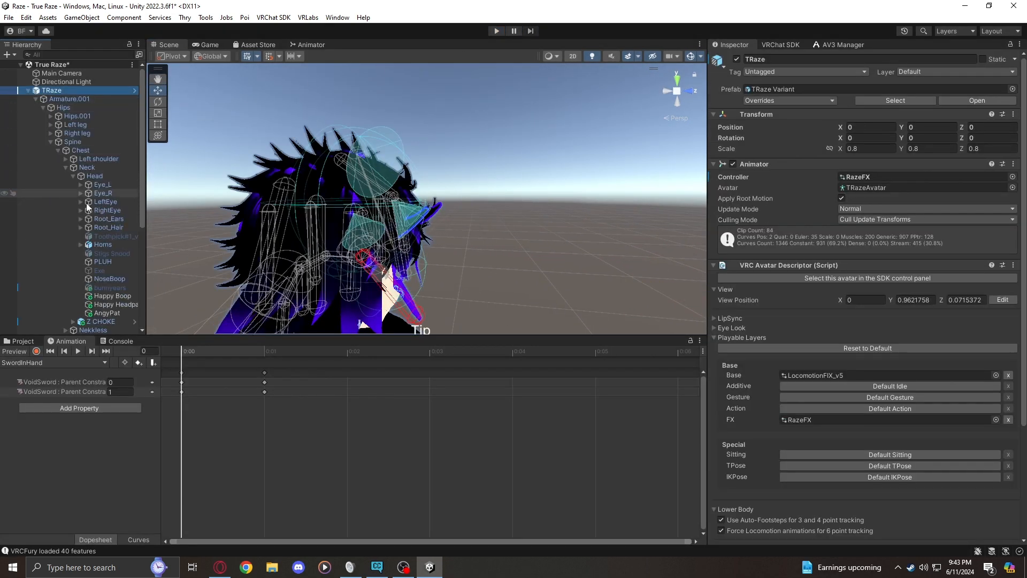
click(108, 313)
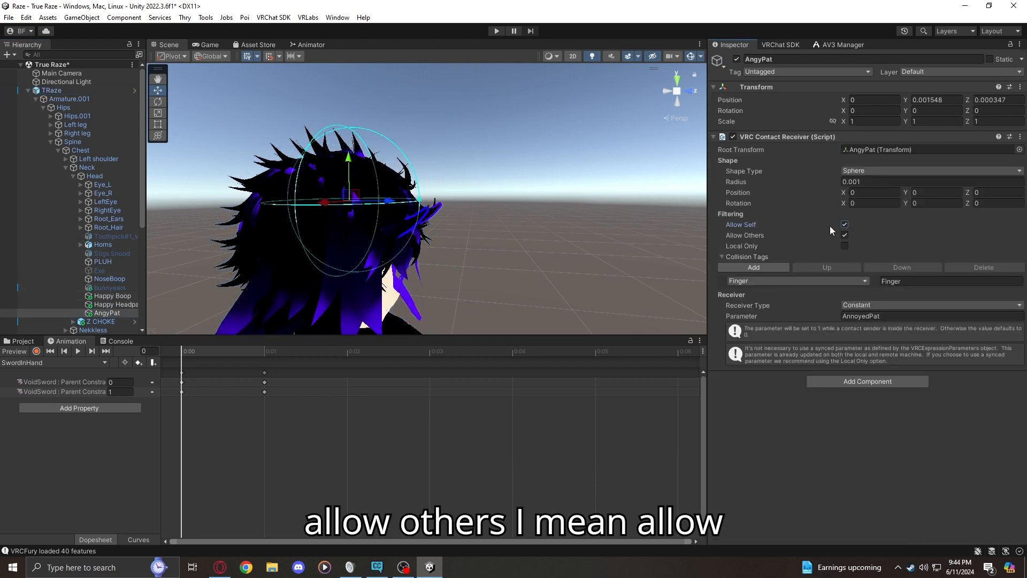
click(113, 304)
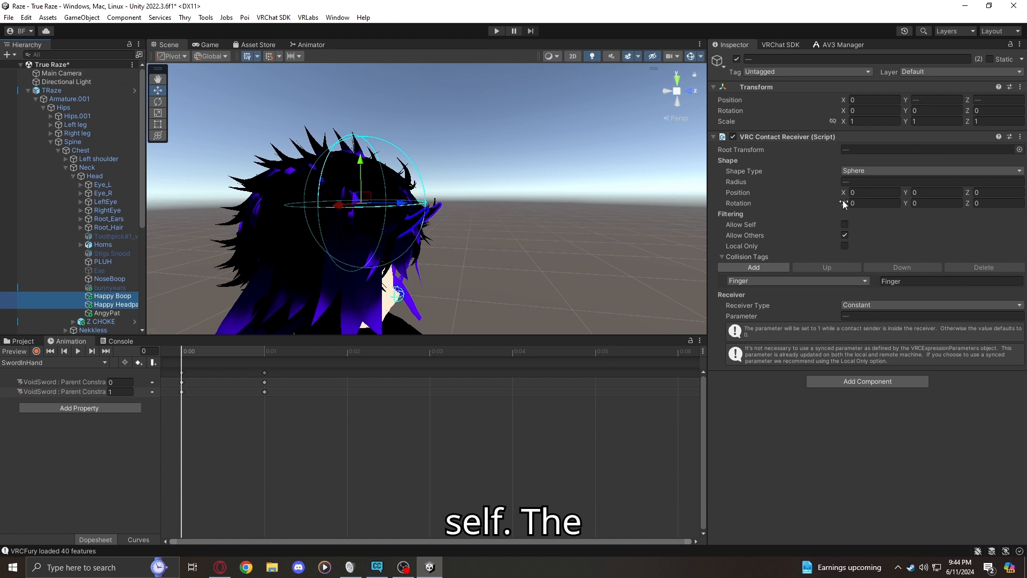
click(844, 224)
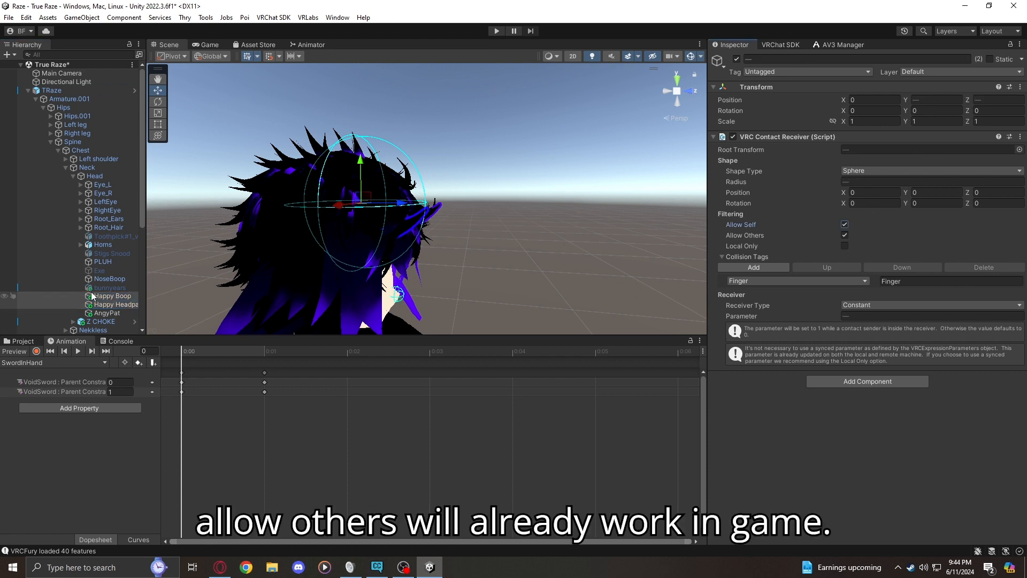
click(105, 279)
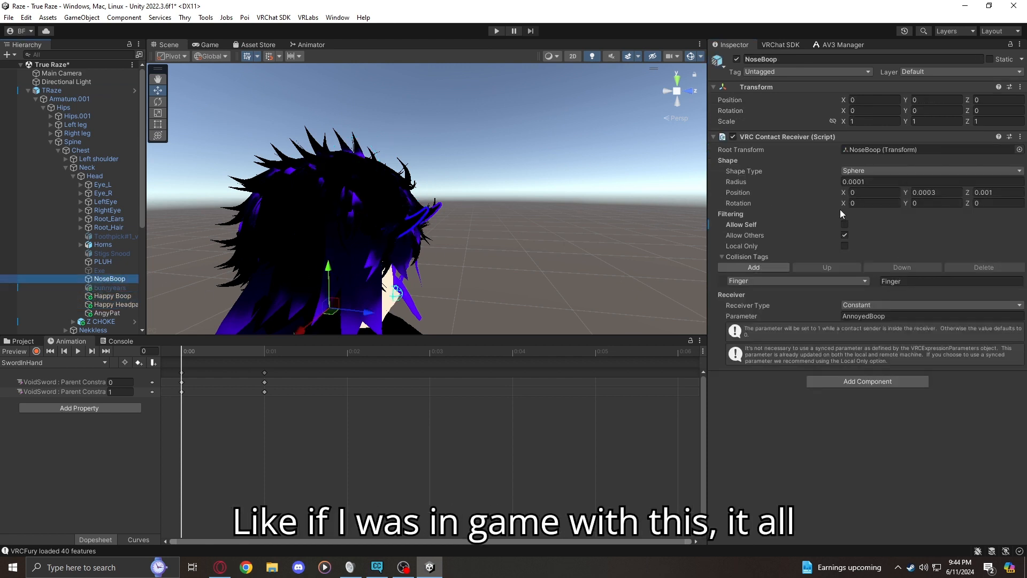
click(844, 224)
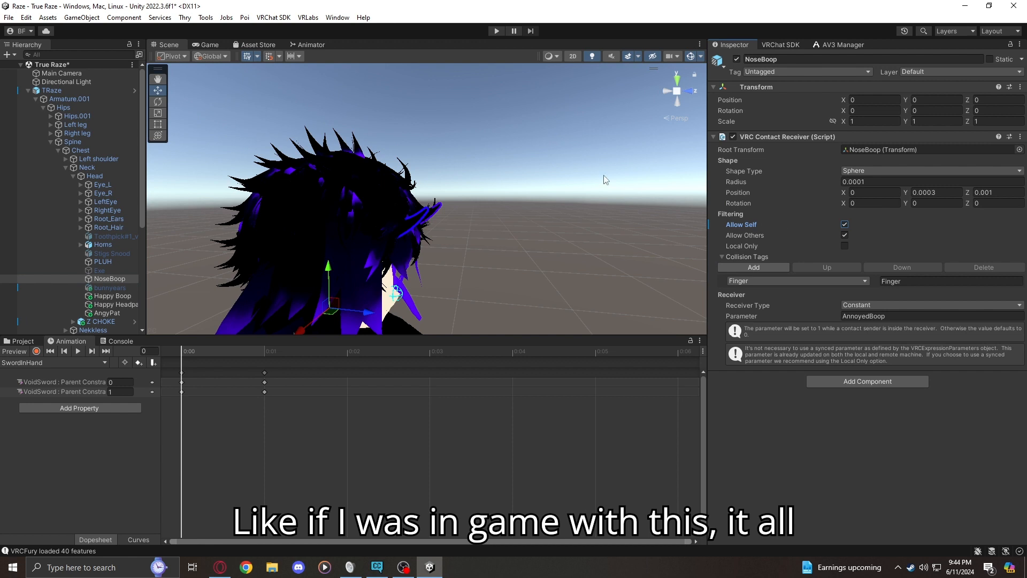
Enter play mode again and select the Tester contact sender with the avatar in the scene view
click(497, 31)
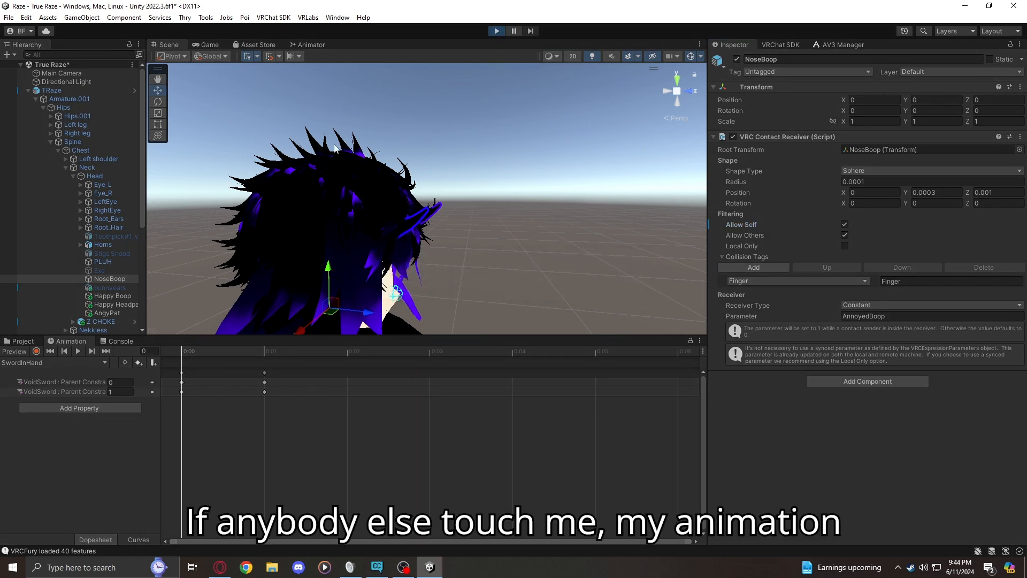
click(166, 44)
right_drag(200, 83, 49, 175)
key(s)
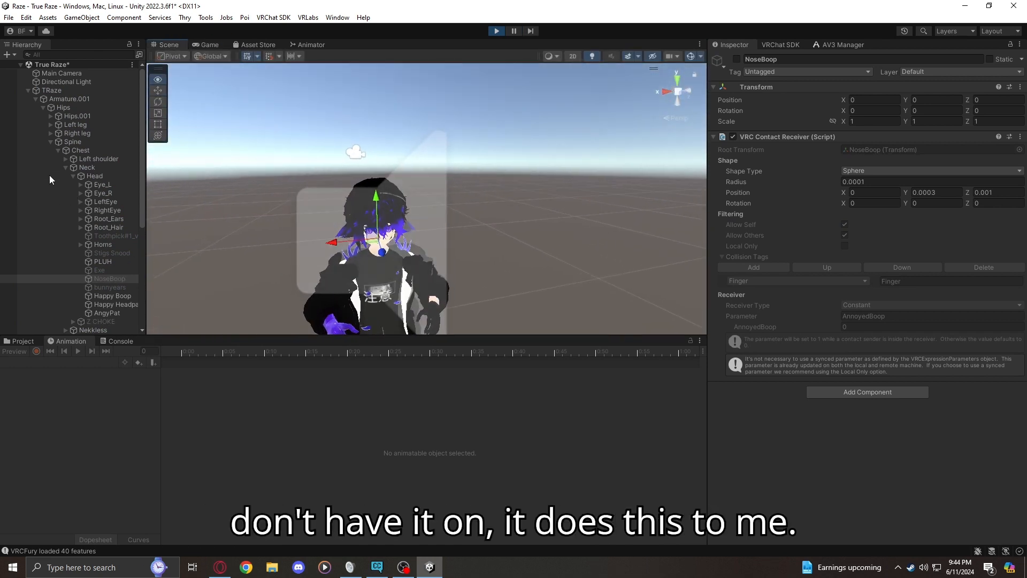
click(92, 330)
scroll(91, 307, down, 5)
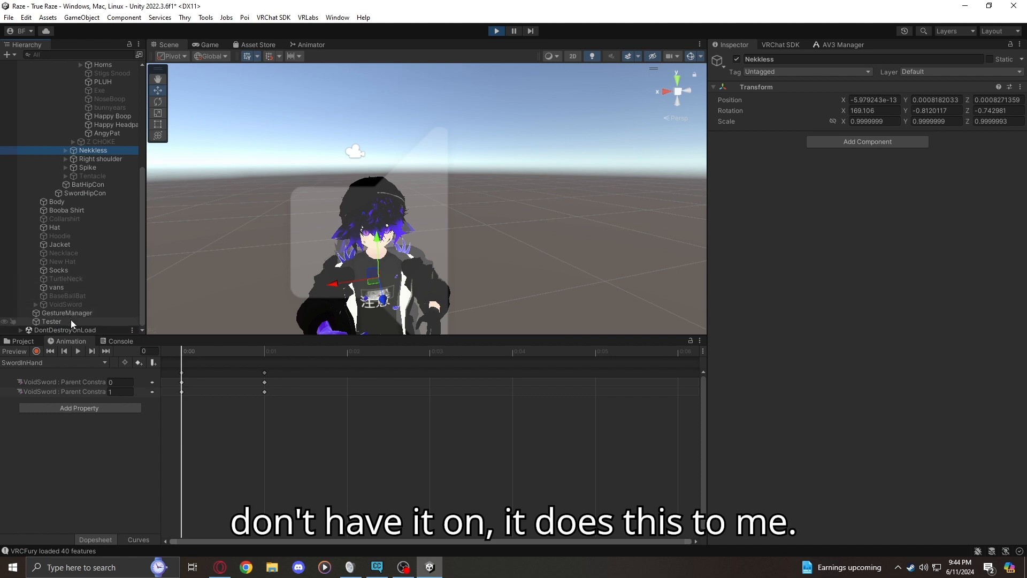
click(68, 316)
click(71, 323)
Move Tester from beside the avatar to above its head, at about X -0.014, Y 1.17, Z 0.047
key(s)
right_drag(264, 273, 346, 271)
key(a)
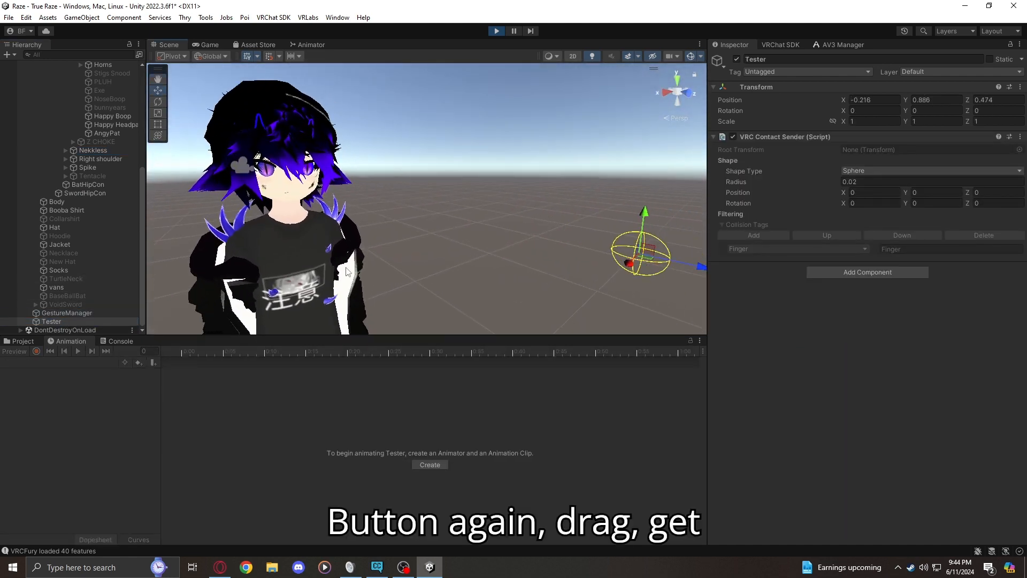
drag(693, 264, 348, 233)
drag(301, 197, 224, 195)
drag(270, 152, 269, 54)
alt+drag(286, 96, 438, 83)
drag(270, 90, 437, 111)
right_drag(437, 110, 301, 91)
key(d)
key(w)
drag(301, 92, 292, 90)
right_drag(292, 90, 315, 101)
key(s)
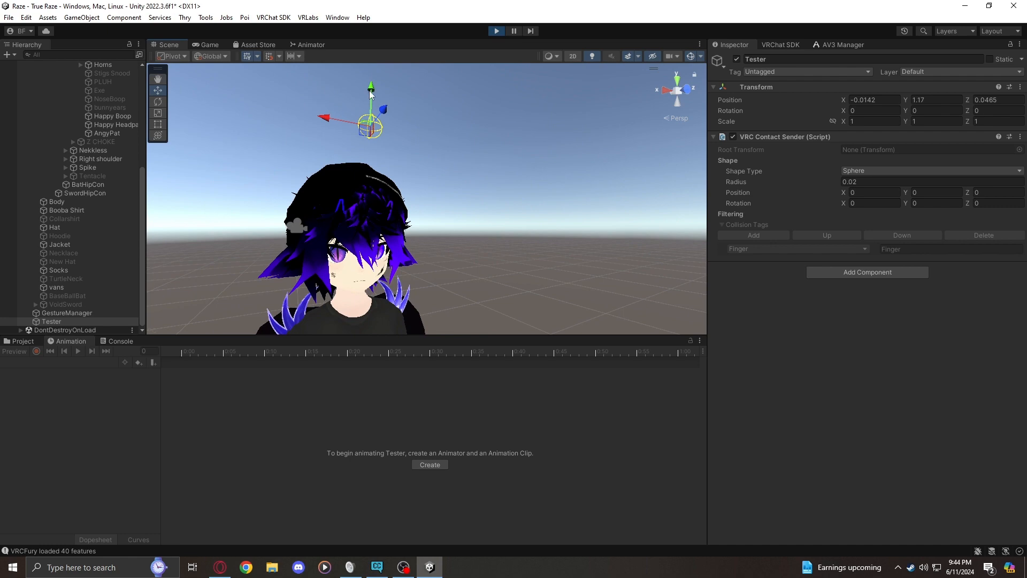
Lower Tester onto the top of the avatar's head, to about Y 1.10, to trigger the headpat reaction
drag(370, 94, 373, 128)
right_drag(373, 127, 353, 206)
key(w)
key(s)
key(w)
key(s)
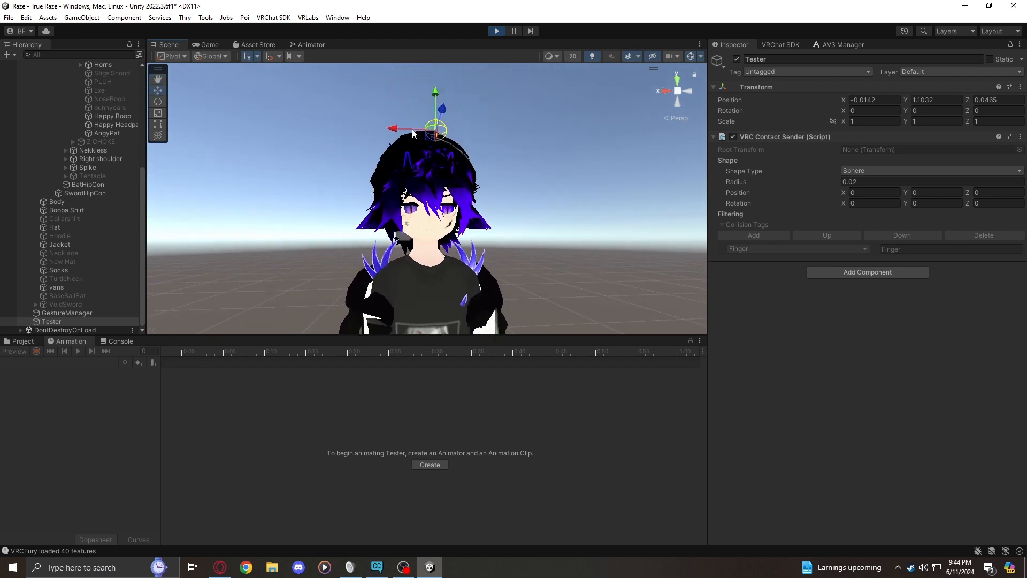
Move Tester over the avatar's nose to test the boop, pull it down to the chest, and exit play mode
click(433, 105)
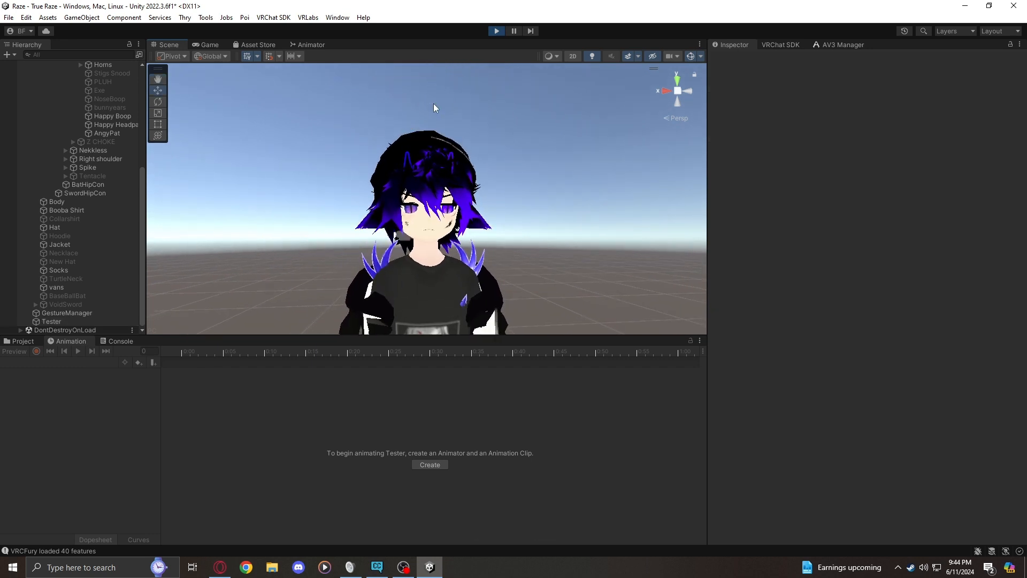
click(82, 319)
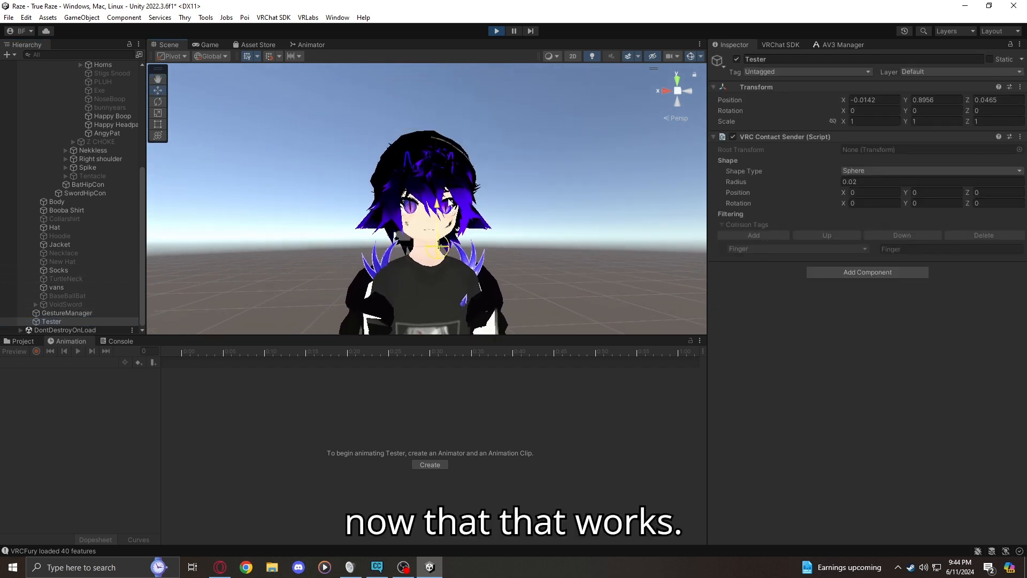
drag(438, 206, 437, 177)
drag(431, 223, 409, 219)
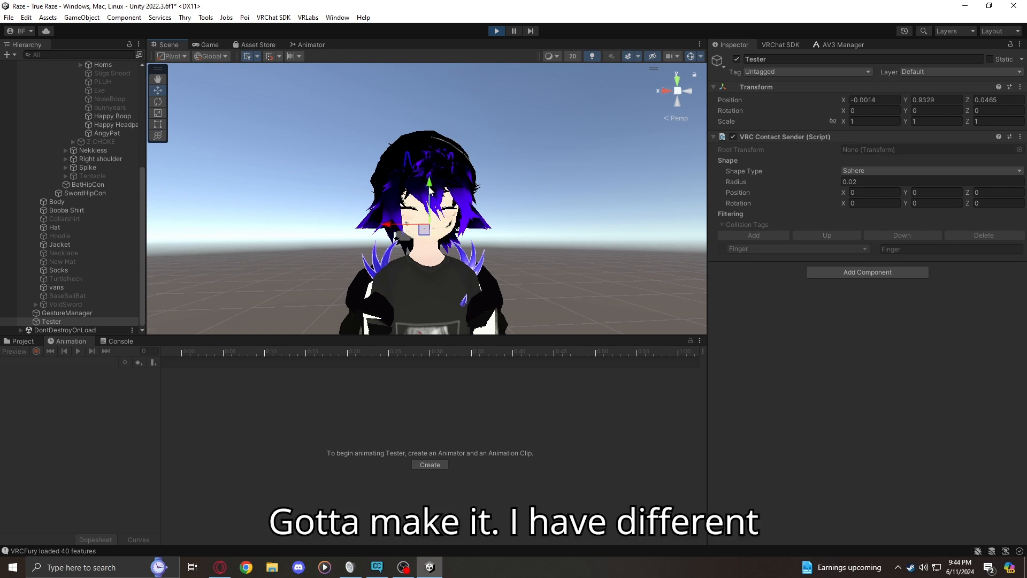
drag(435, 180, 473, 266)
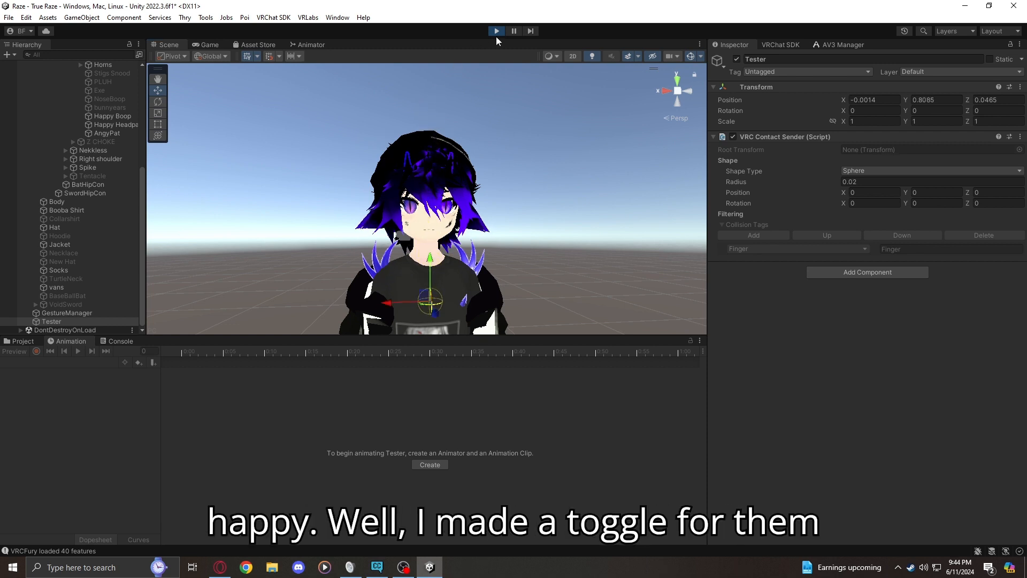
click(496, 31)
Examine the Happy and Angy states in the Emotions animator layer and look for the Angy state's motion clip
click(323, 46)
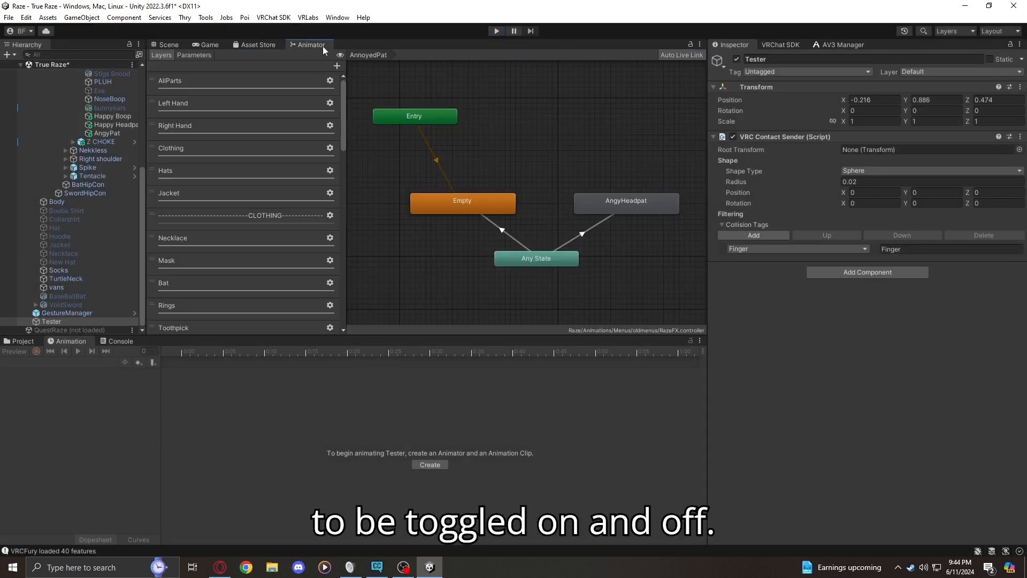
scroll(207, 263, down, 10)
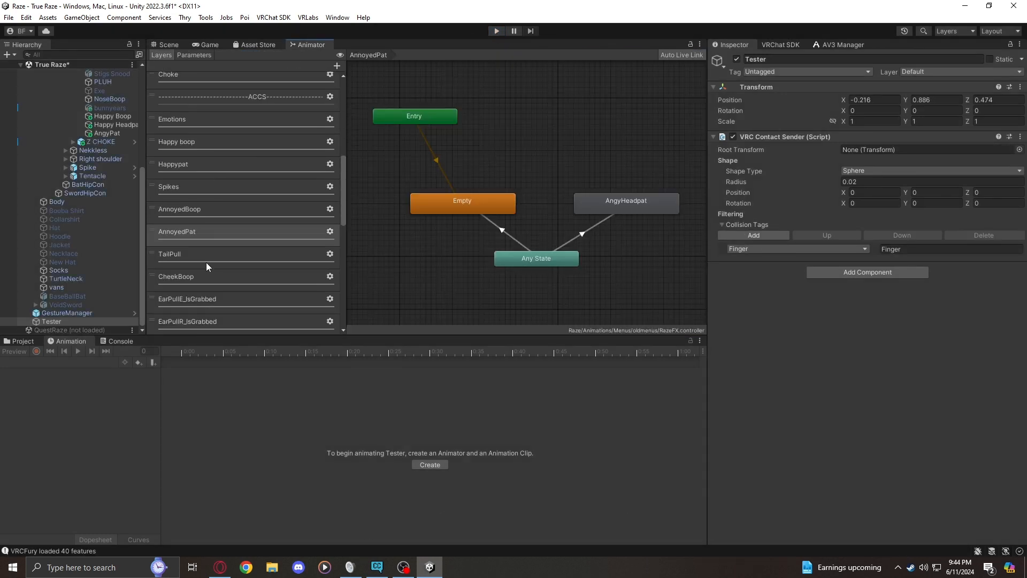
click(189, 127)
click(521, 122)
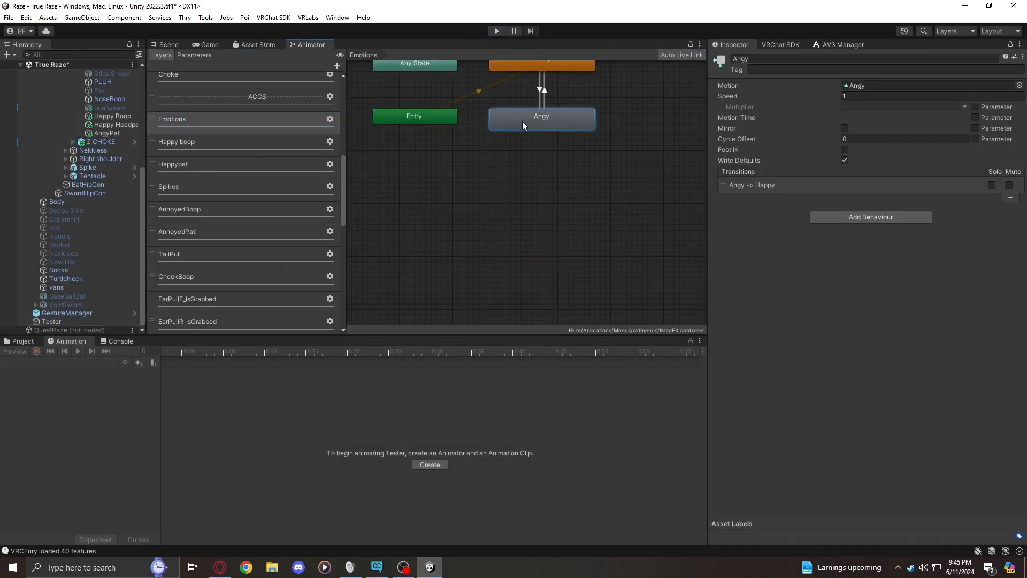
scroll(579, 143, up, 3)
scroll(580, 141, down, 5)
middle_drag(588, 100, 554, 192)
scroll(554, 191, up, 2)
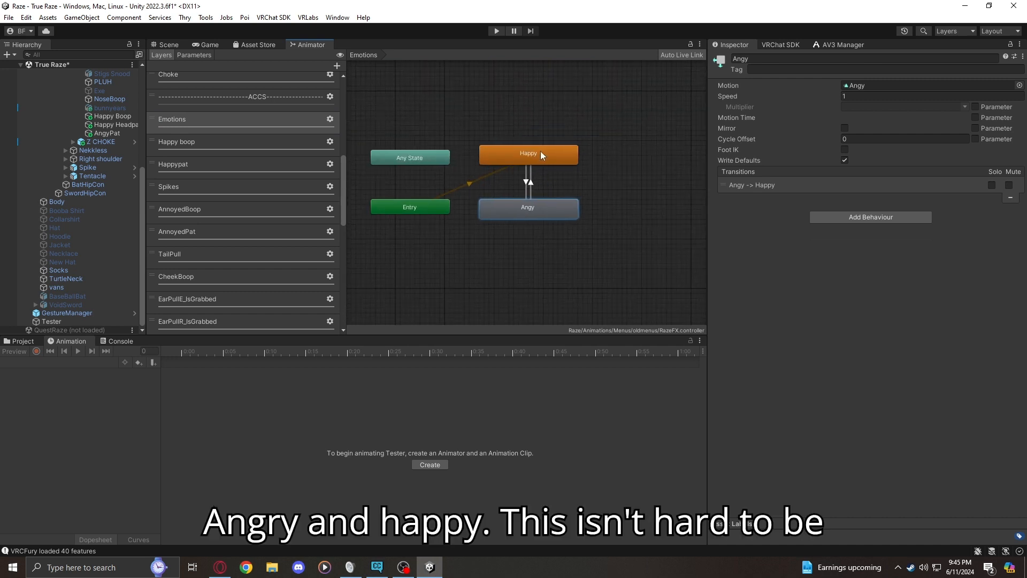
click(1019, 85)
click(1016, 74)
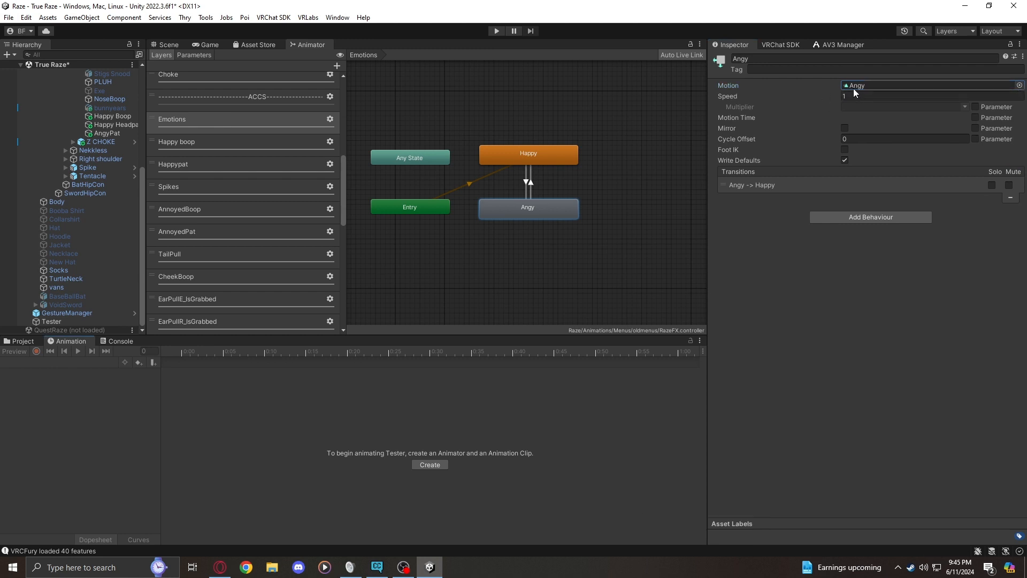
click(23, 341)
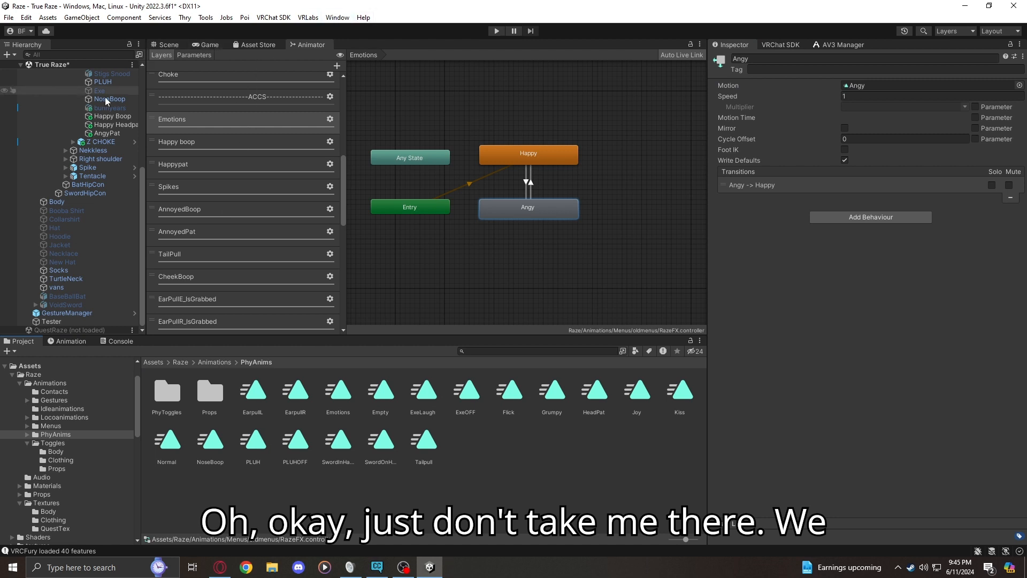
Select the TRaze avatar and open its Angy clip for animation editing
scroll(101, 99, up, 6)
click(63, 91)
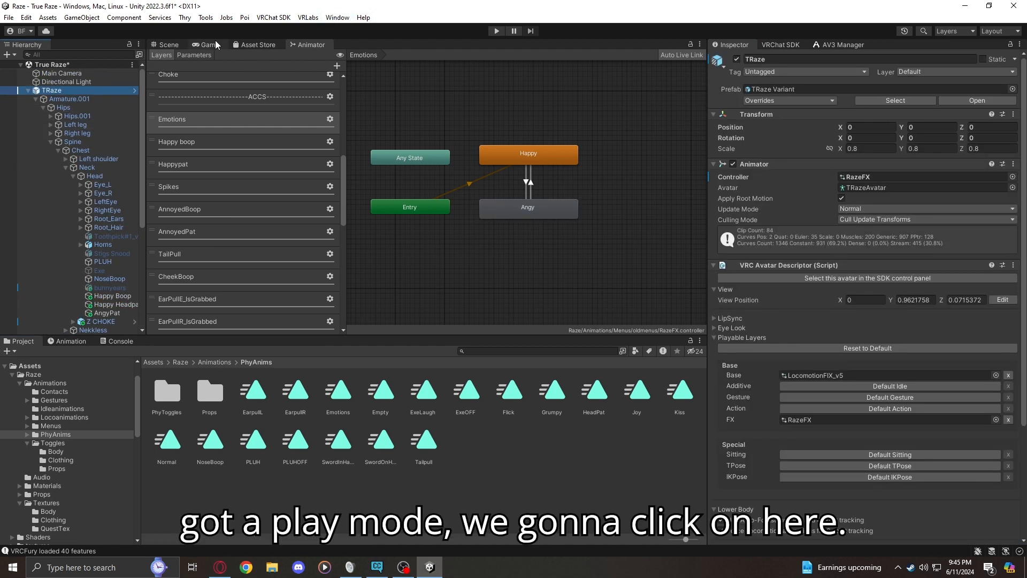
click(169, 45)
click(61, 342)
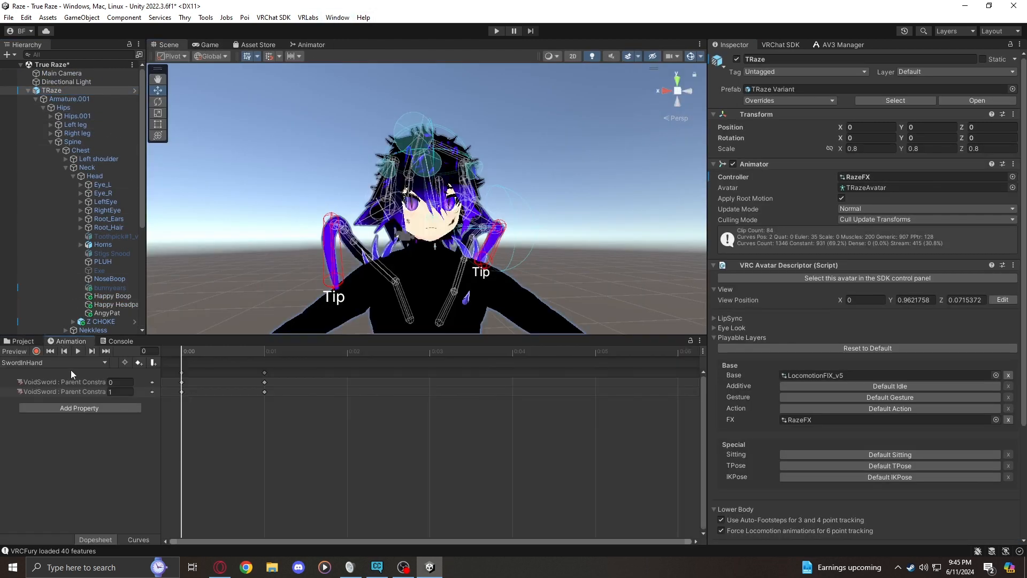
click(69, 363)
click(26, 29)
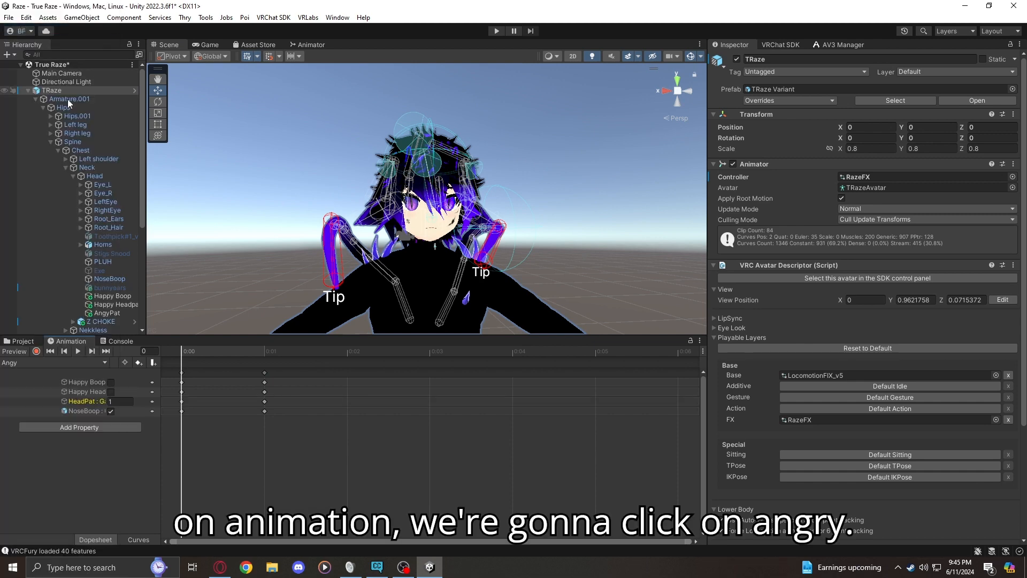
Remove the missing HeadPat property from the Angy clip
click(86, 399)
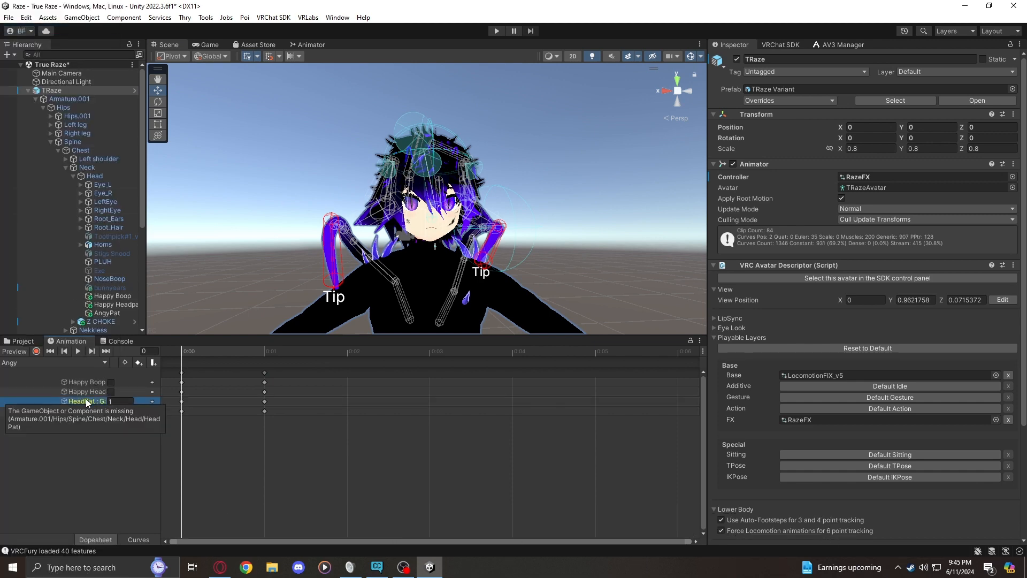
right_click(86, 400)
click(110, 409)
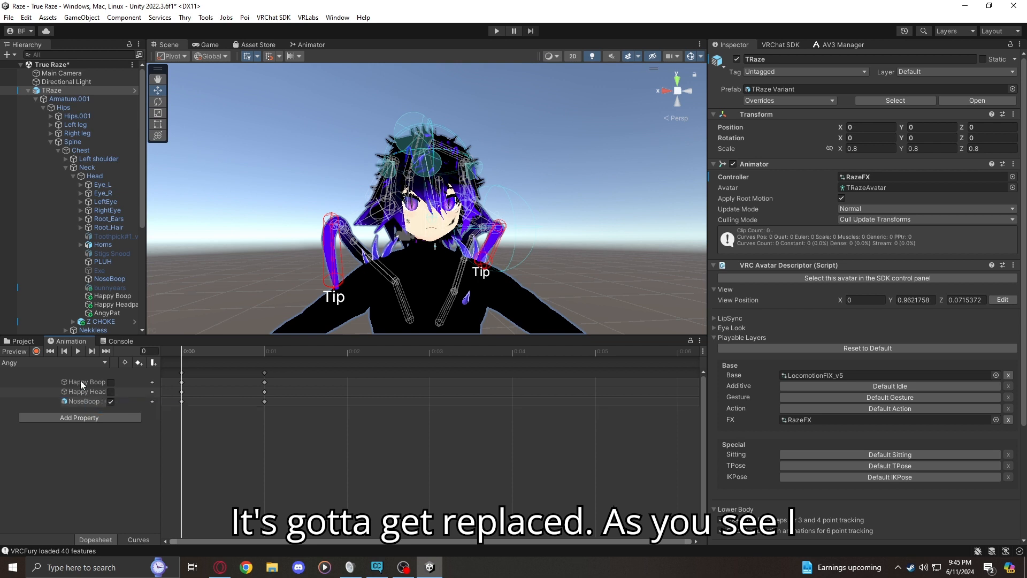
Record the AngyPat object as enabled at the first frame of the Angy clip
click(36, 351)
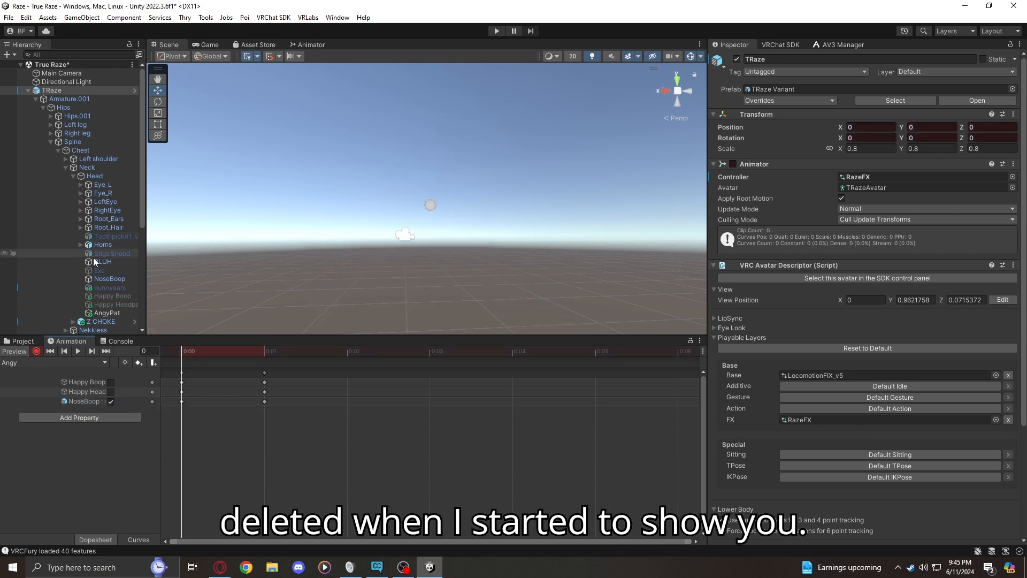
click(113, 314)
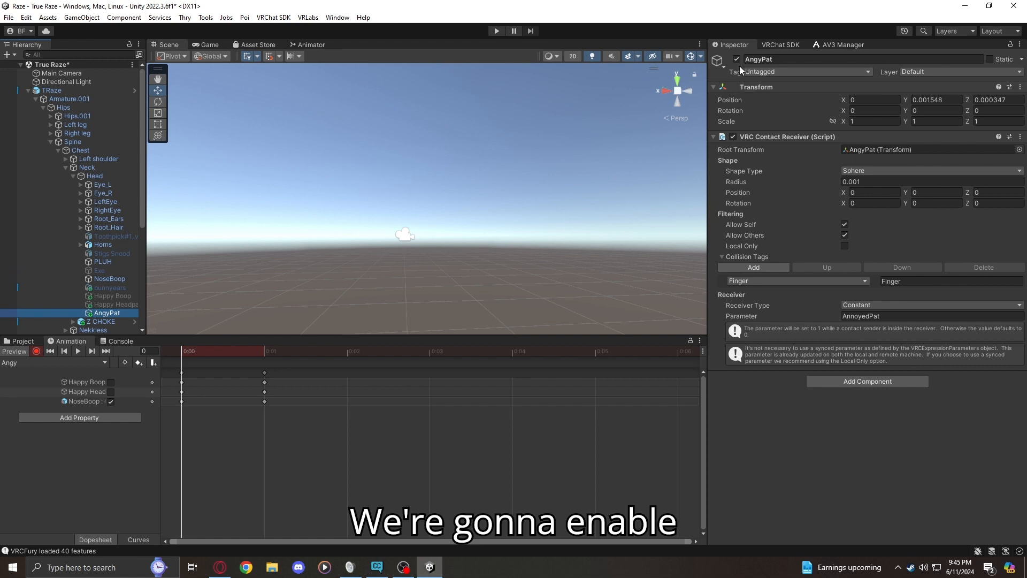
click(737, 60)
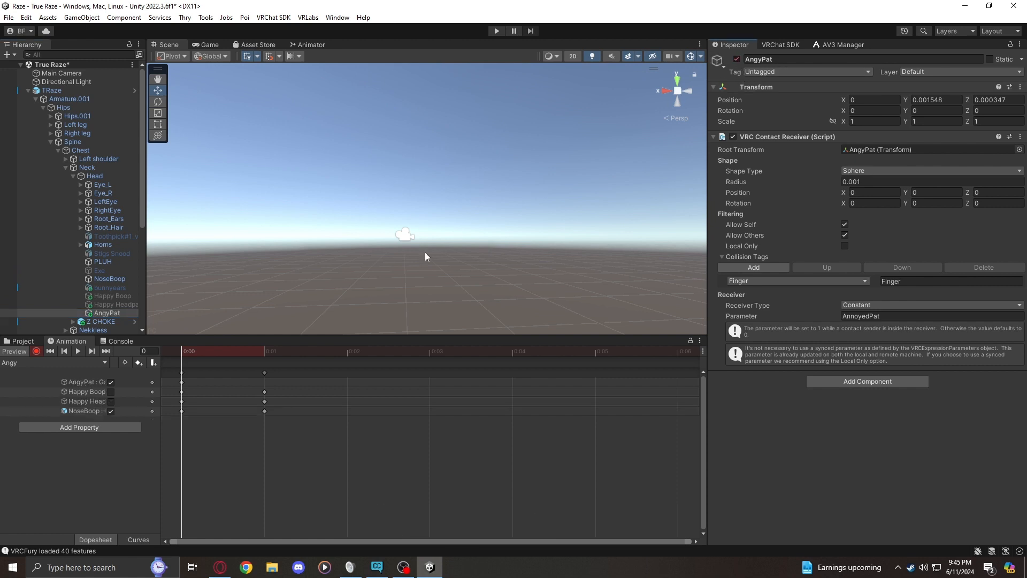
Copy the Angy clip's first-frame keys to frame 1 and stop recording
click(182, 372)
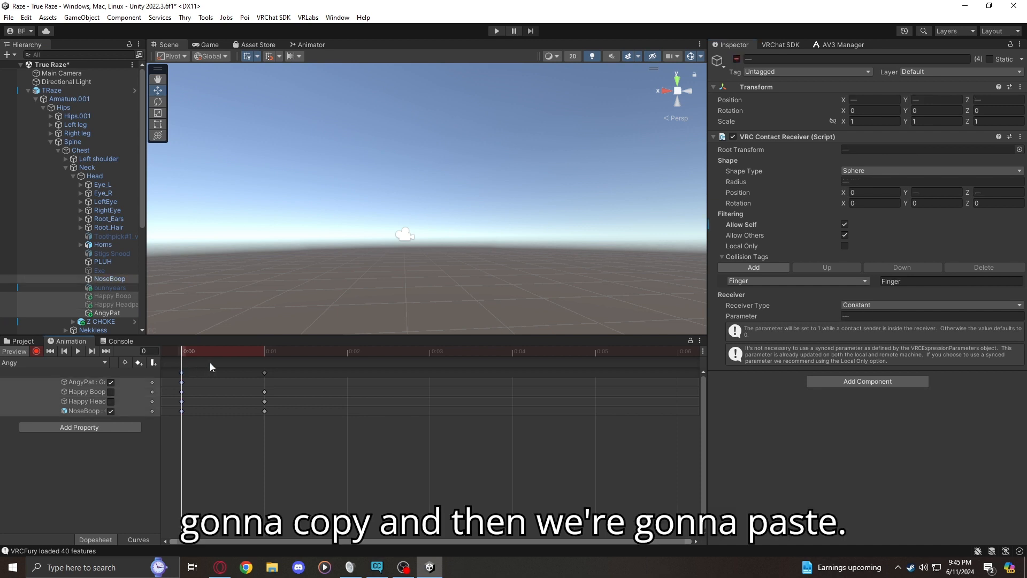
click(261, 351)
key(ctrl+v)
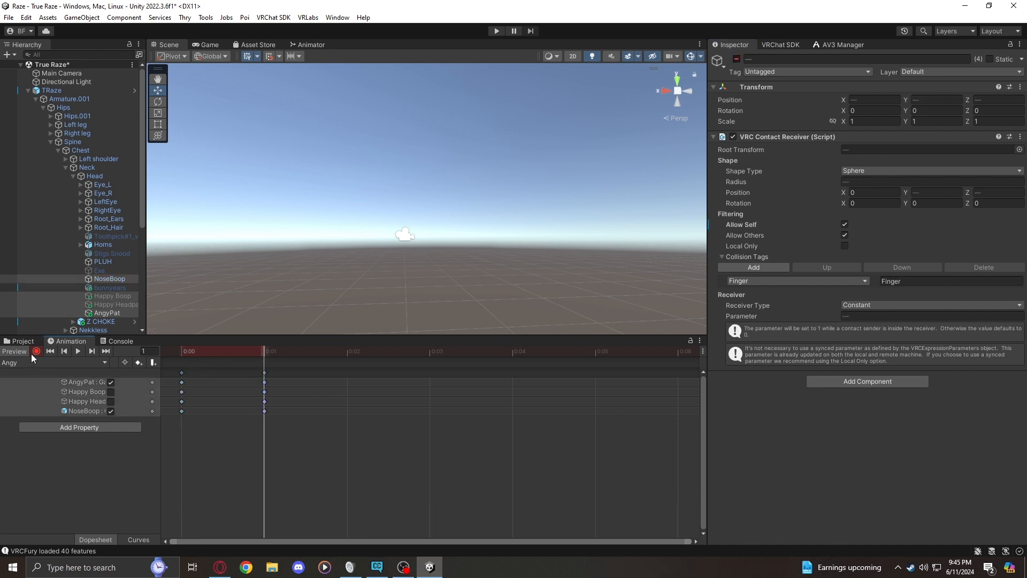
click(33, 353)
Switch to the Happy clip and remove its missing HeadPat property
click(23, 360)
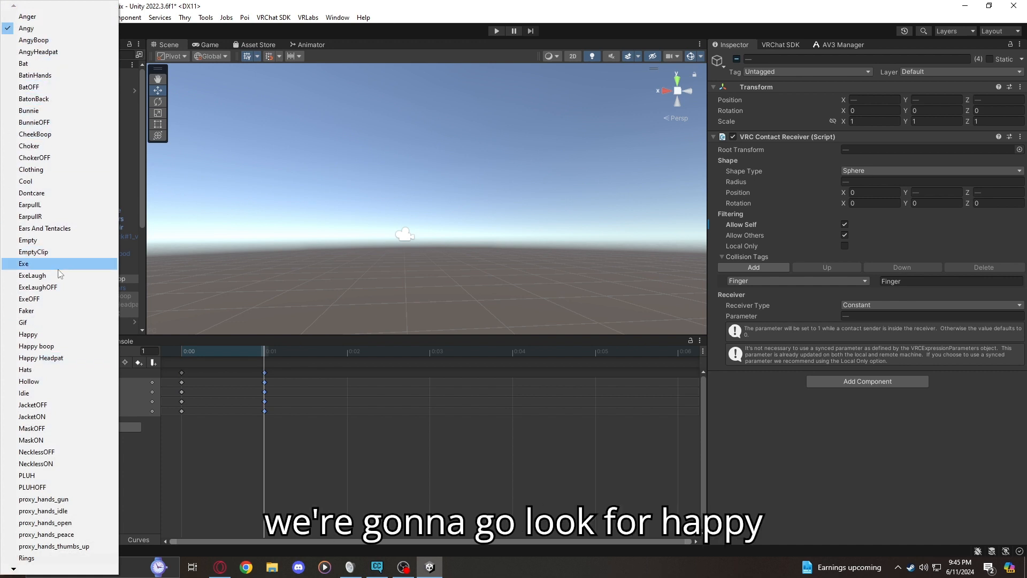
click(68, 336)
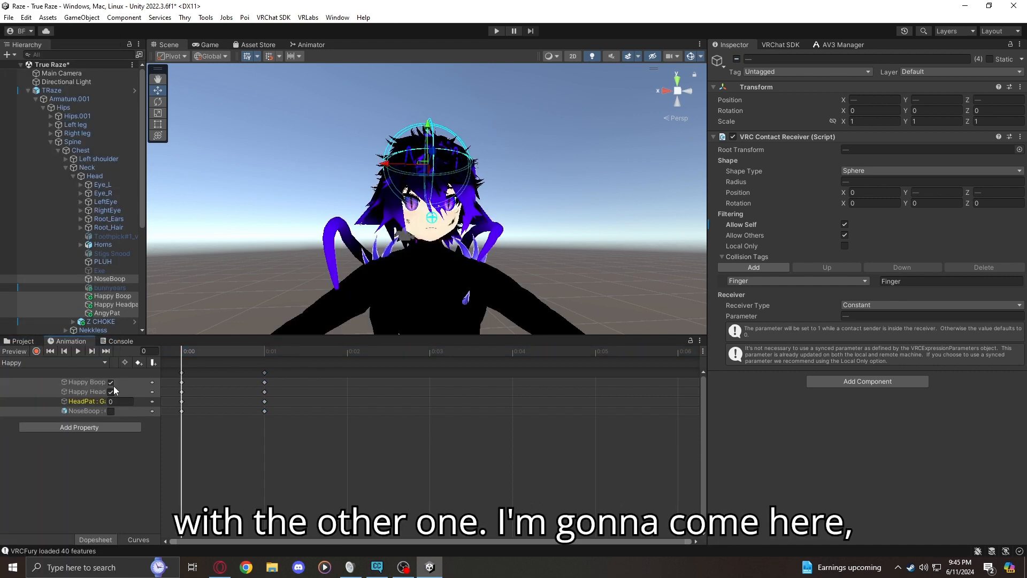
right_click(97, 400)
click(116, 405)
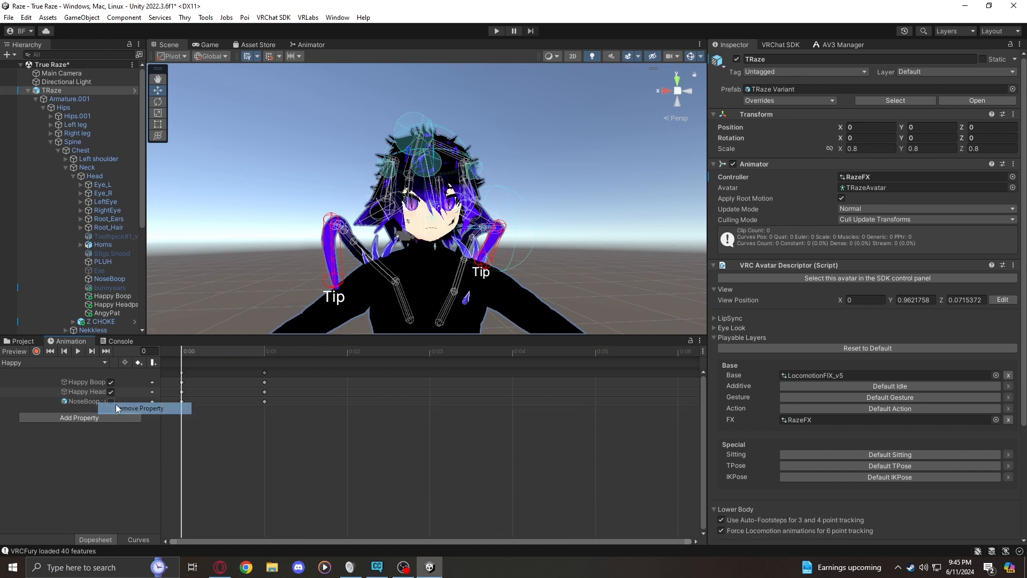
Record the AngyPat object as disabled at the first frame of the Happy clip
click(34, 353)
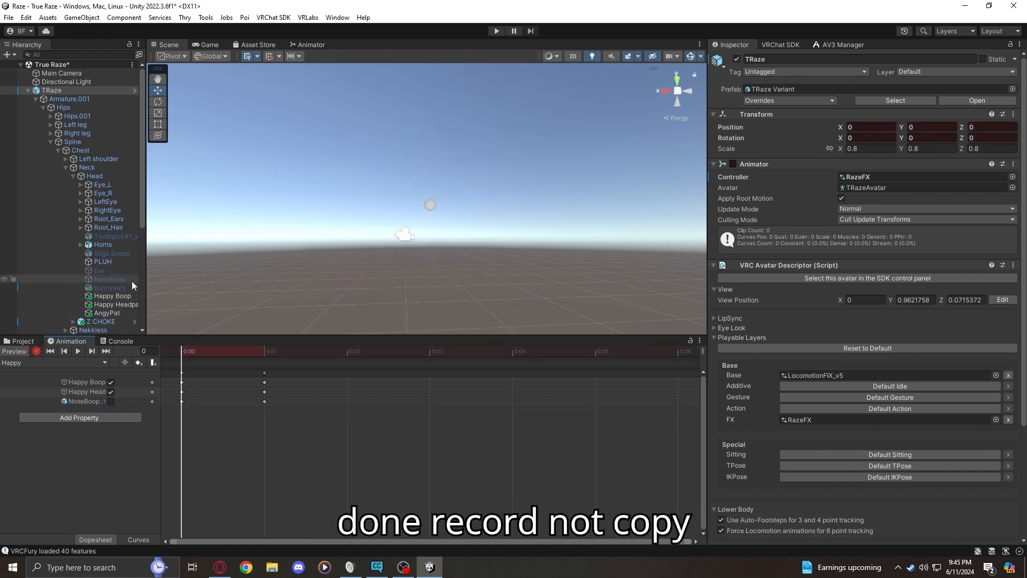
click(112, 311)
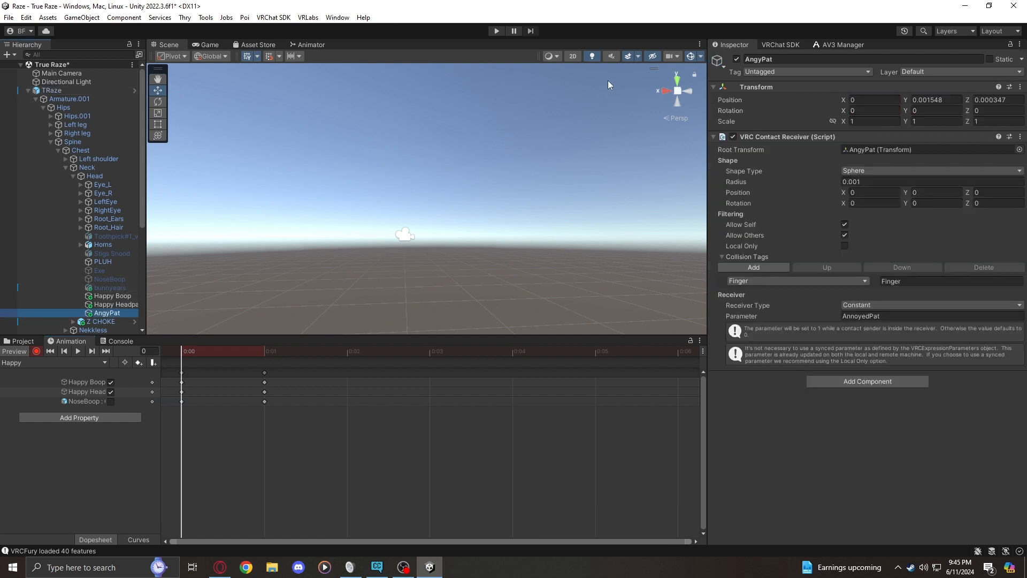
click(736, 60)
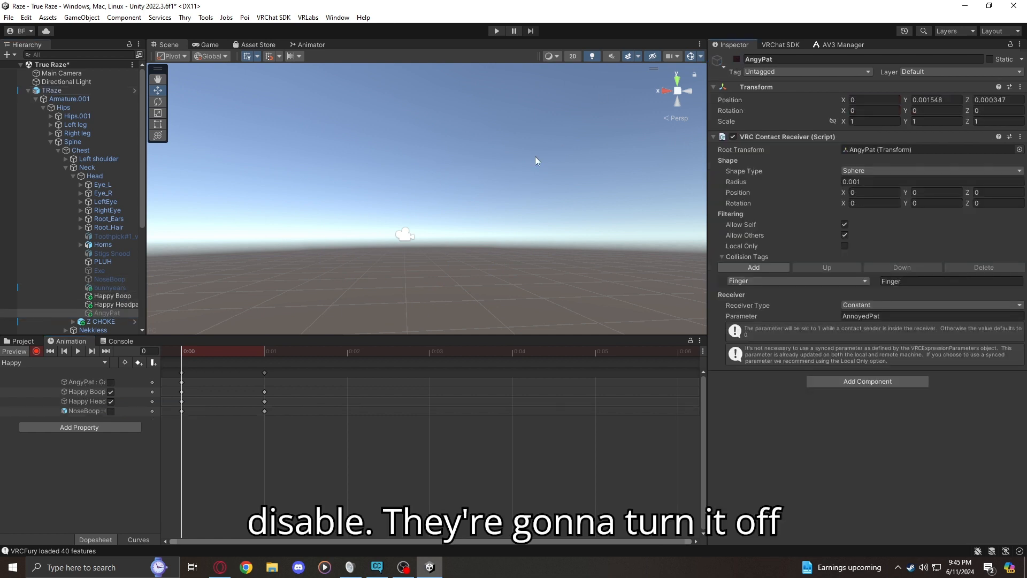
click(36, 351)
Copy all first-frame keys of the Happy clip to frame 1
click(182, 372)
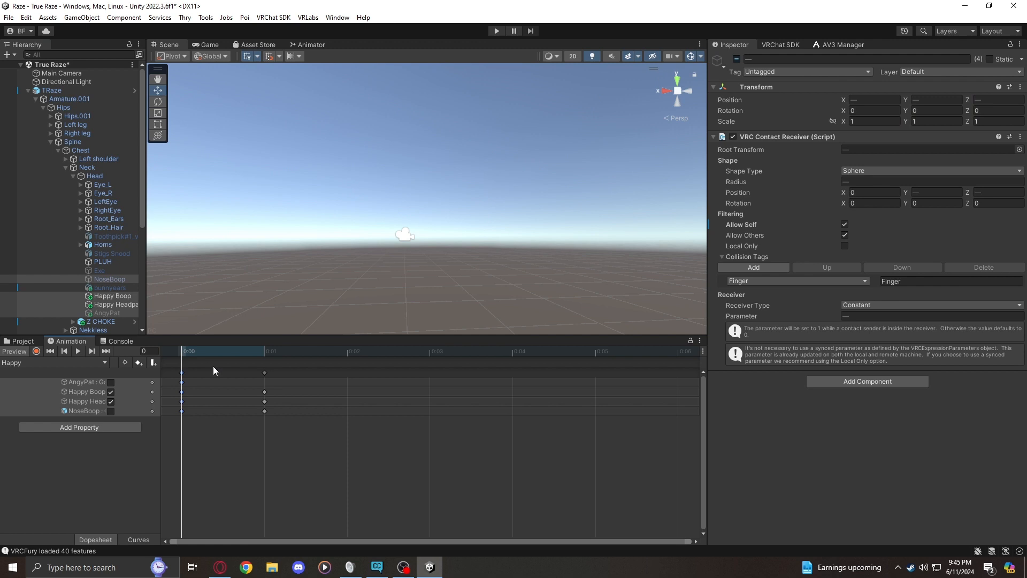
key(ctrl+c)
click(264, 349)
key(ctrl+v)
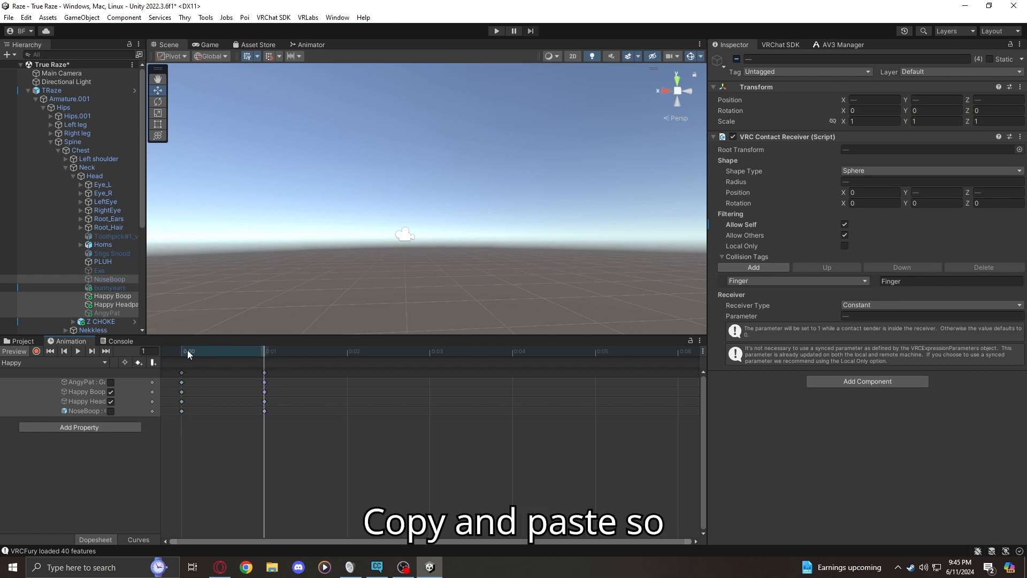
Widen the Happy clip's property list to show full property names and turn off the animation preview
right_drag(308, 235, 290, 263)
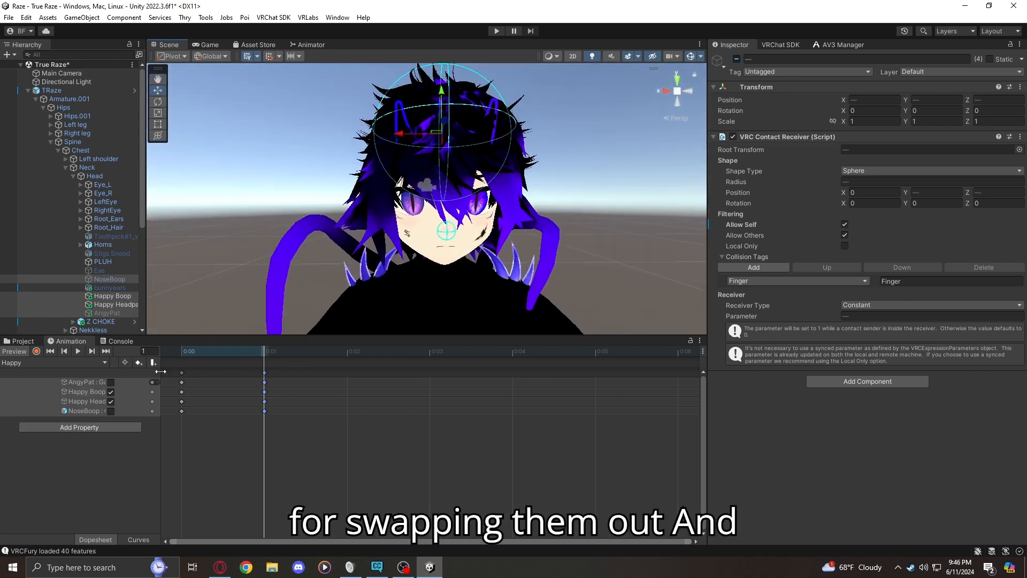
drag(156, 388, 254, 390)
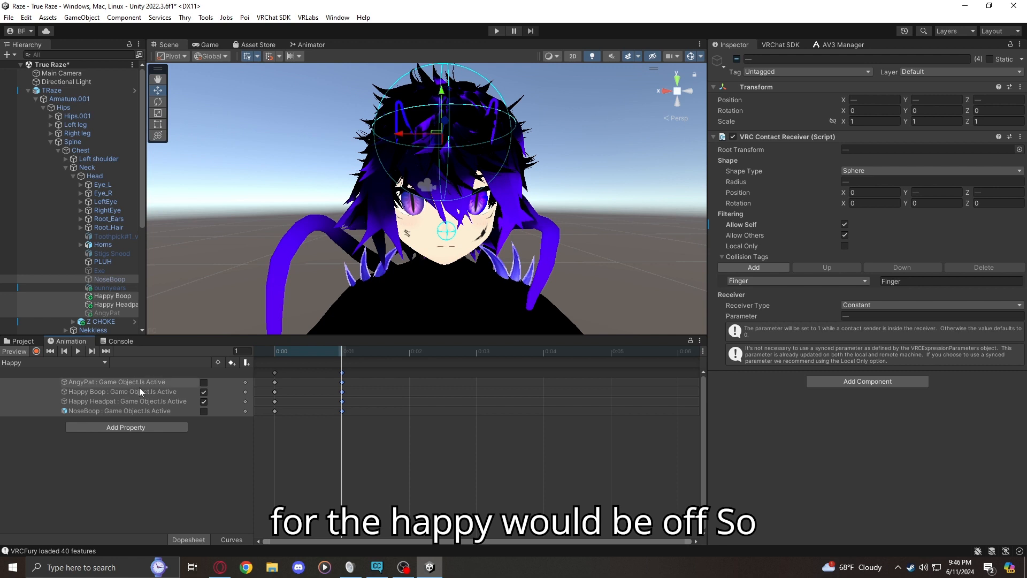
click(12, 350)
mouse_move(226, 190)
right_down()
mouse_move(243, 259)
mouse_move(229, 176)
right_up()
key(s)
key(w)
click(316, 45)
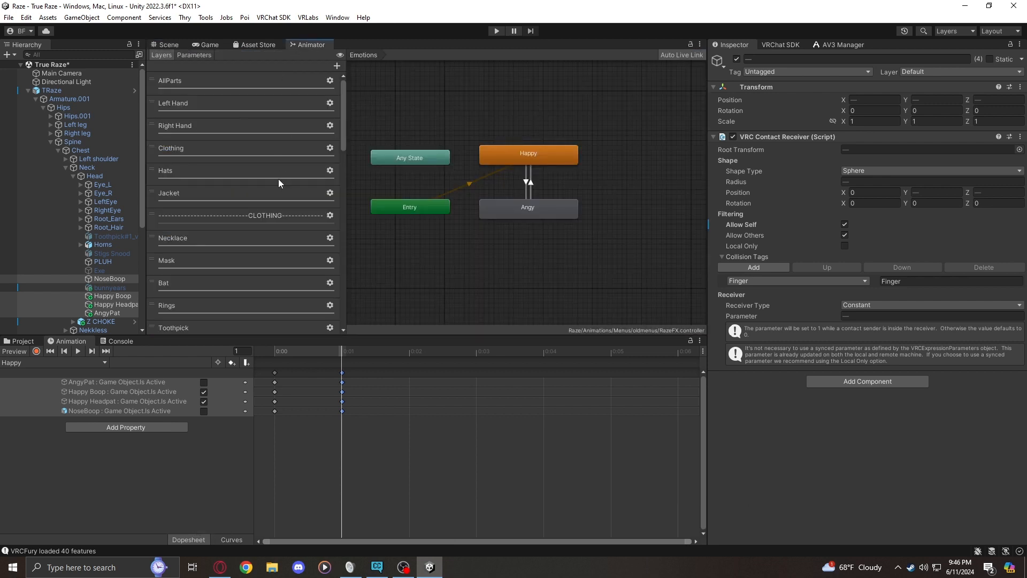
click(163, 45)
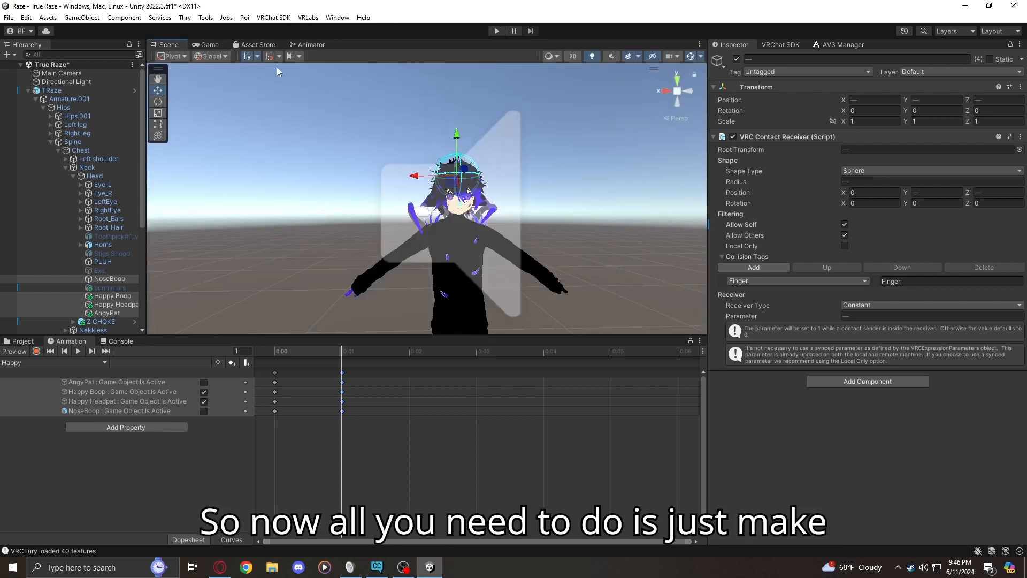
Select the TRaze avatar and locate the expressions menu assigned in its avatar descriptor
click(59, 90)
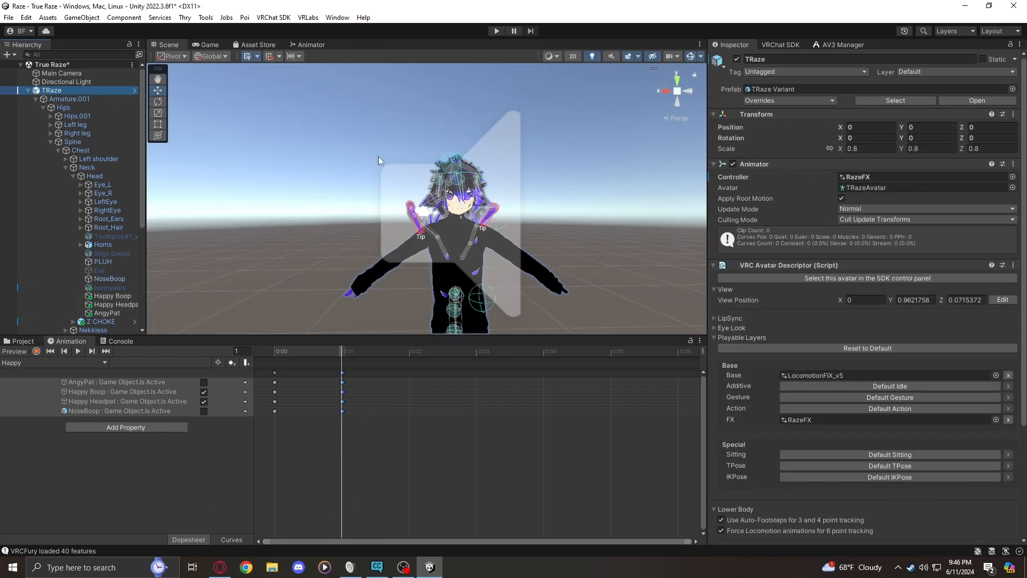
scroll(846, 320, down, 5)
scroll(828, 313, down, 1)
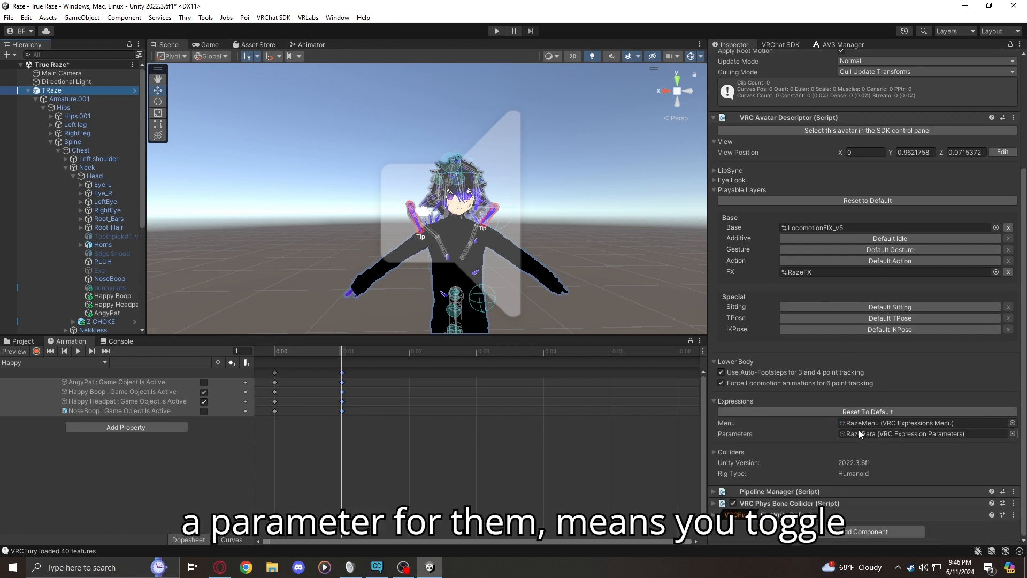
click(852, 421)
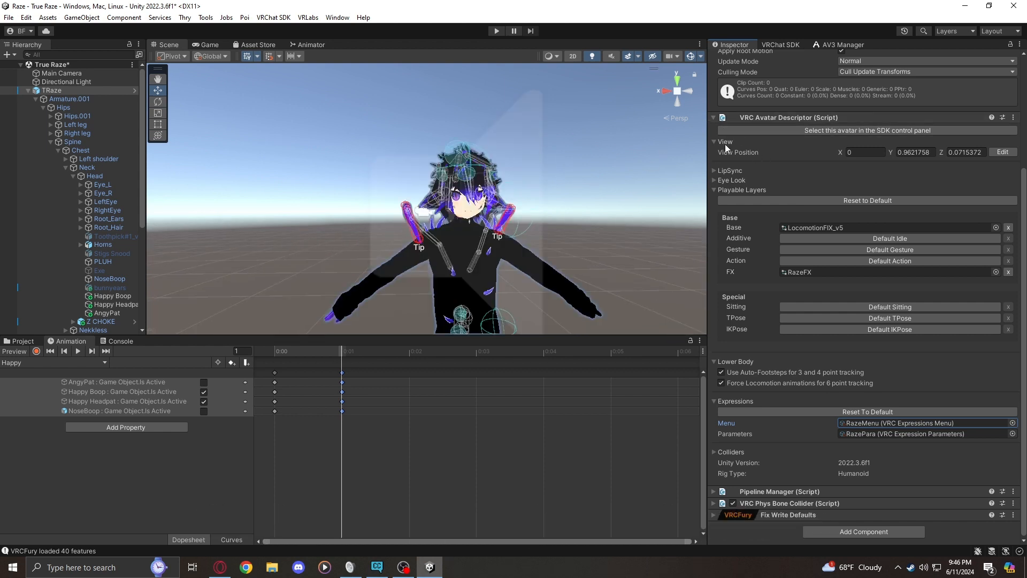
Deselect the avatar and collapse the Neck bone's branch in the hierarchy
scroll(791, 123, up, 5)
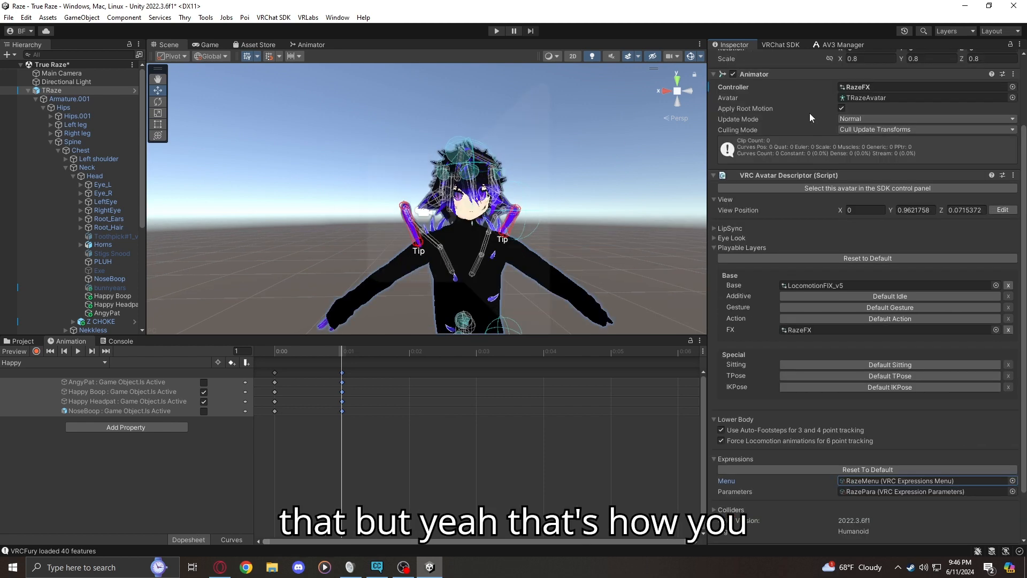
click(575, 187)
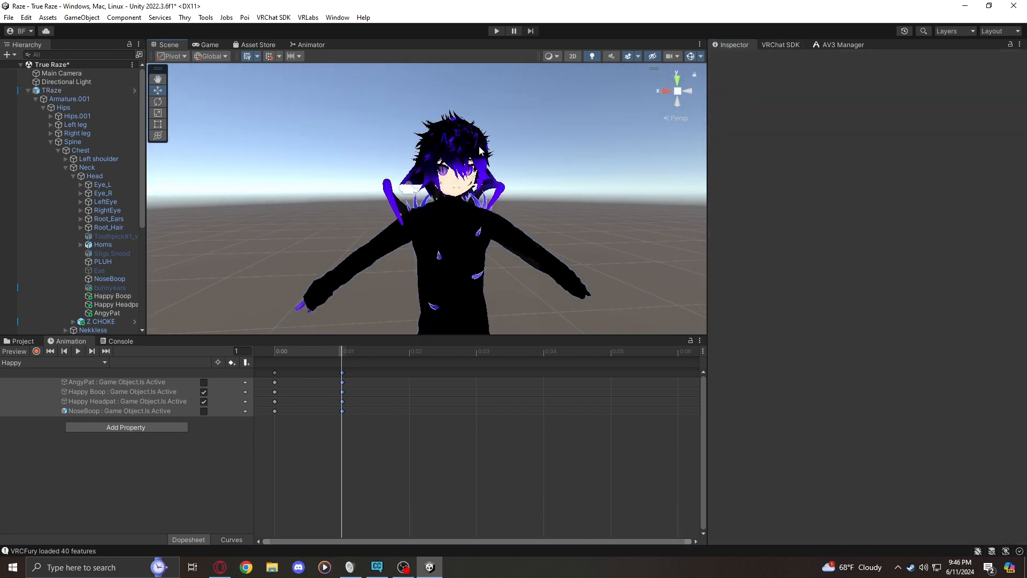
click(66, 167)
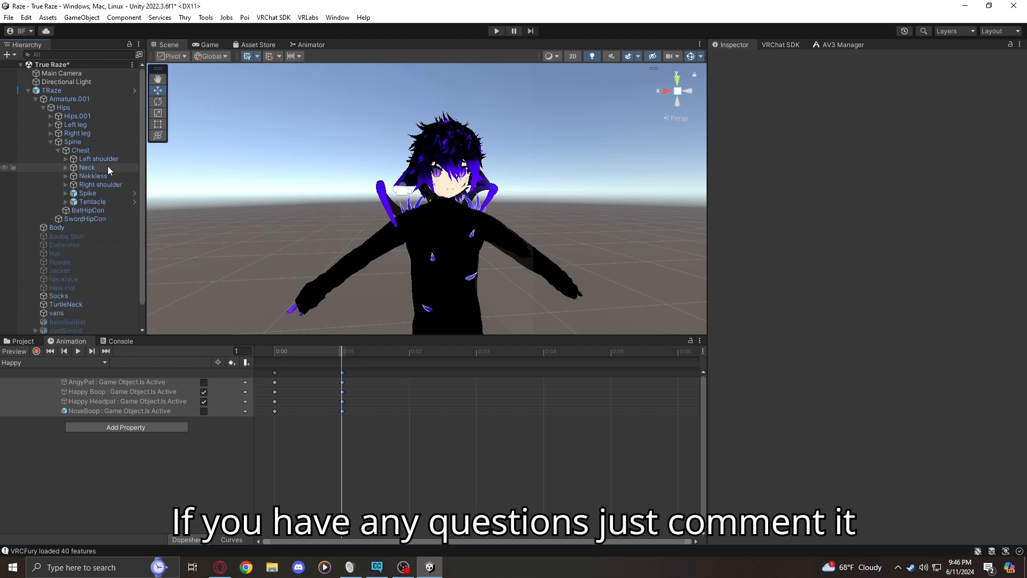
key(alt+Tab)
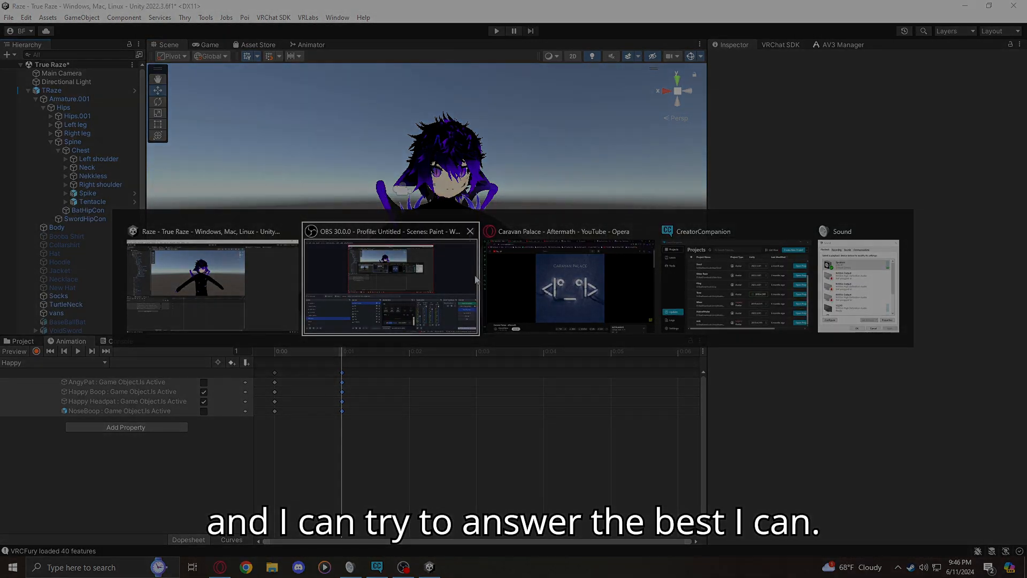